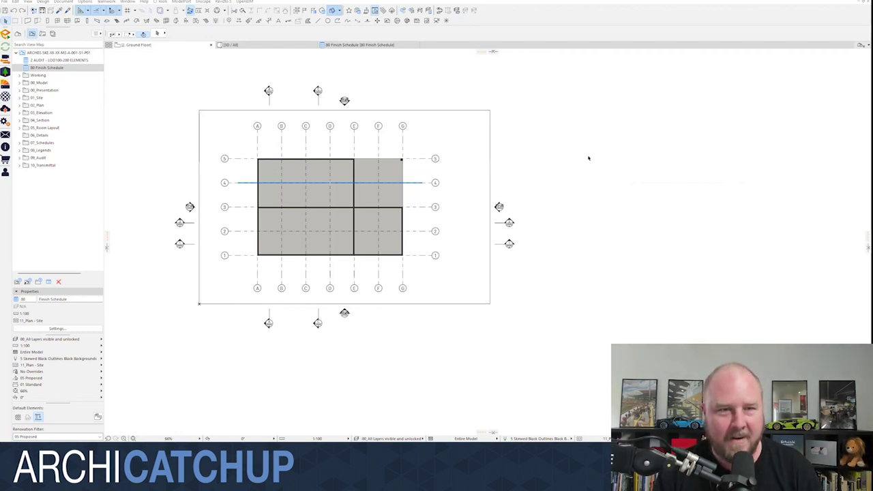
# Step: Select the external wall group on the ground floor plan to inspect it and clear the selection
pyautogui.scroll(-1, 519, 161)
pyautogui.scroll(4, 407, 168)
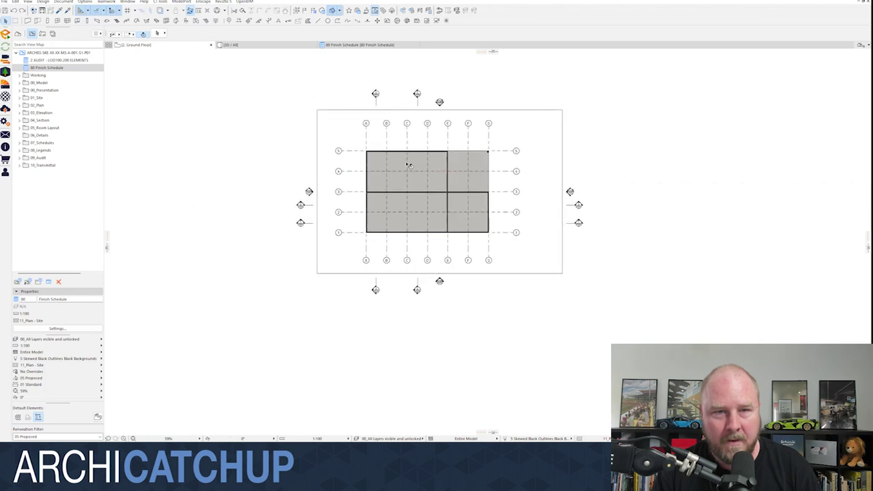
pyautogui.click(412, 142)
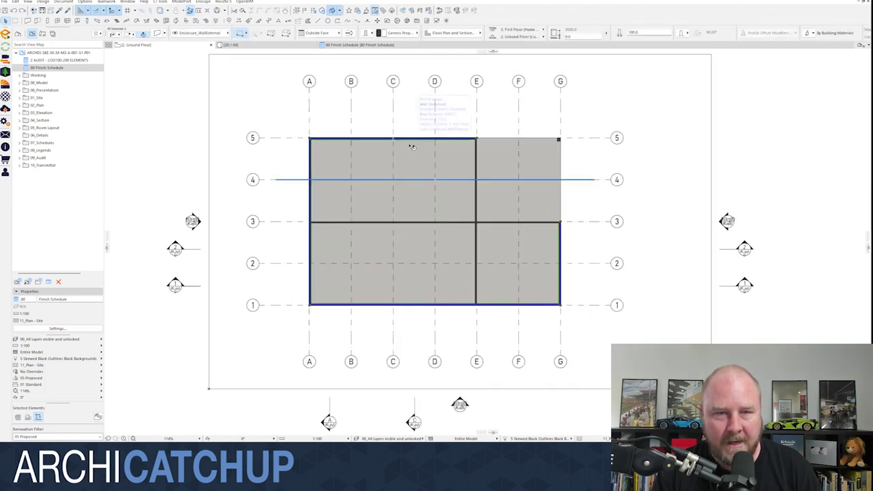
pyautogui.click(150, 110)
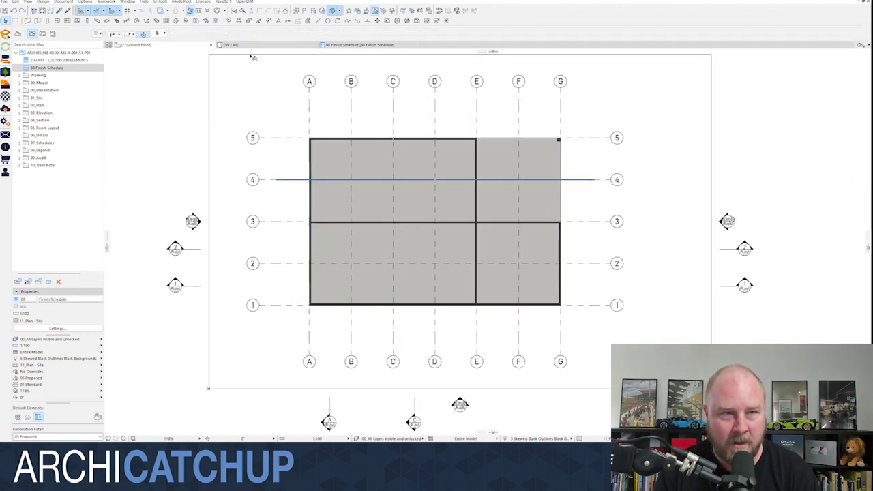
# Step: Switch to the 3D view, inspect the upper-storey external walls, and select the ground-floor external wall group
pyautogui.moveTo(252, 47)
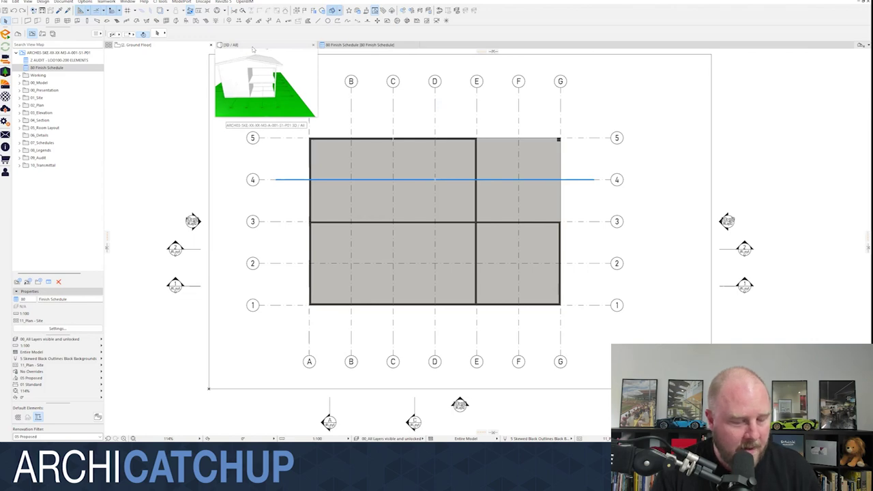
pyautogui.click(252, 48)
pyautogui.keyDown('shift'); pyautogui.moveTo(350, 162); pyautogui.dragTo(407, 202, button='middle'); pyautogui.keyUp('shift')
pyautogui.click(407, 202)
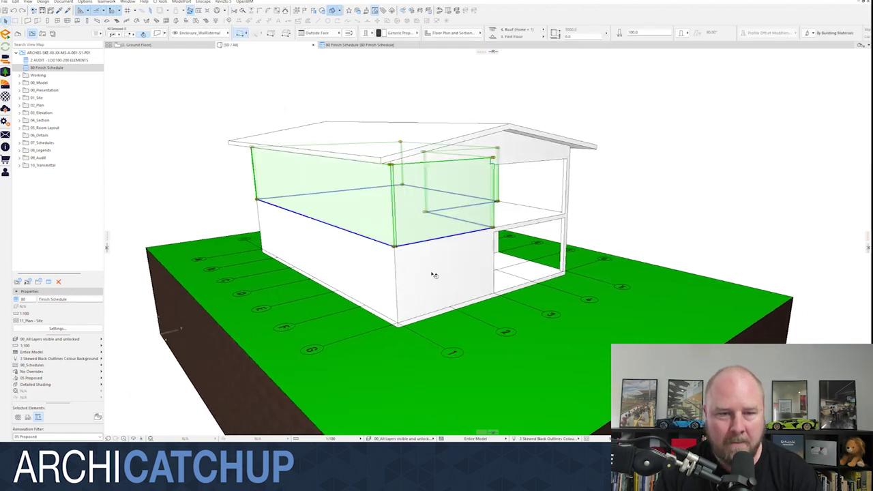
pyautogui.press('Escape')
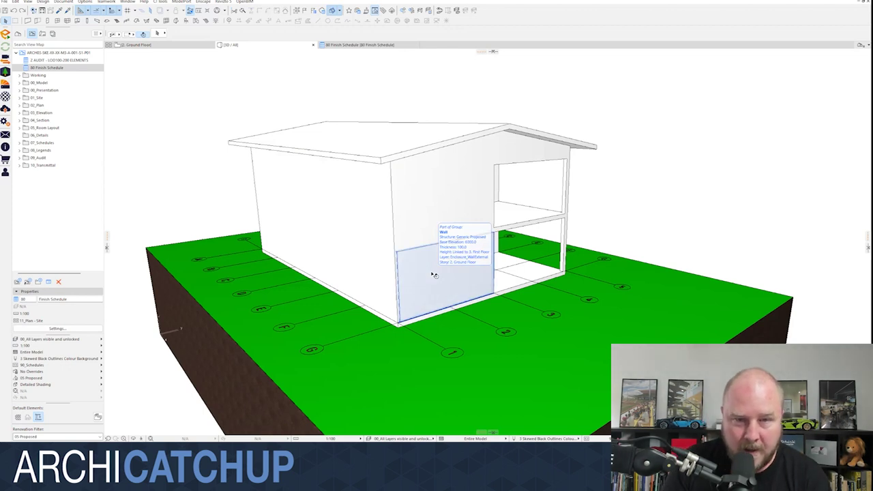
pyautogui.click(434, 274)
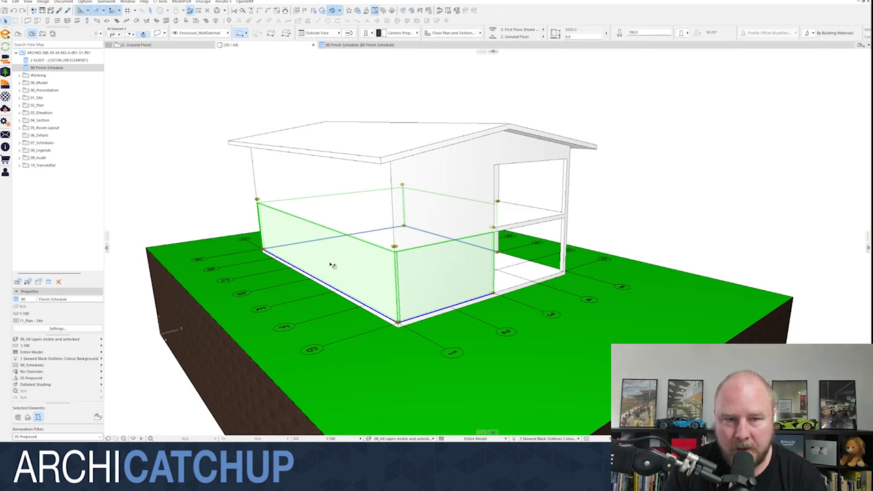
# Step: Check the material choices for the selected walls, and open the Building Materials settings with a widened window and material list
pyautogui.click(400, 34)
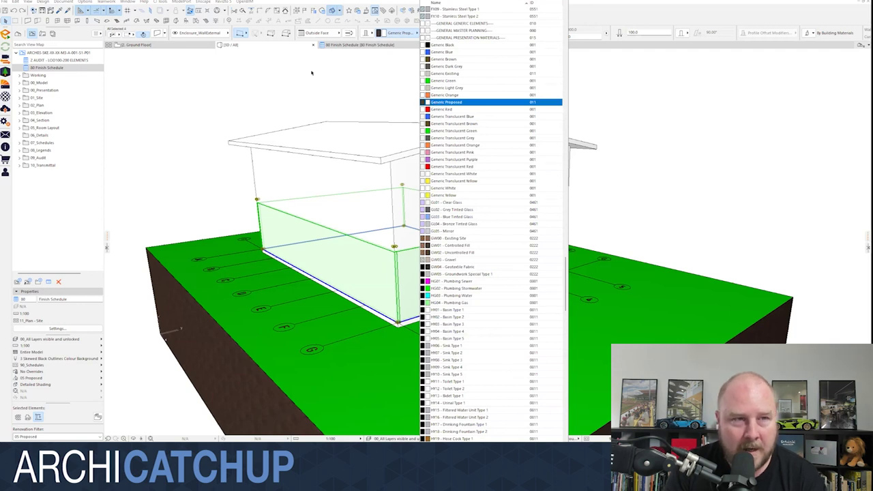
pyautogui.press('Escape')
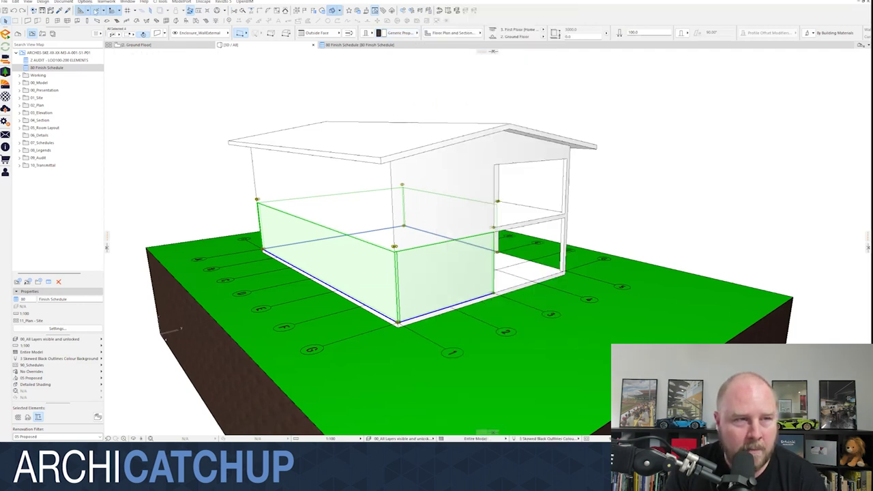
pyautogui.click(87, 10)
pyautogui.click(298, 109)
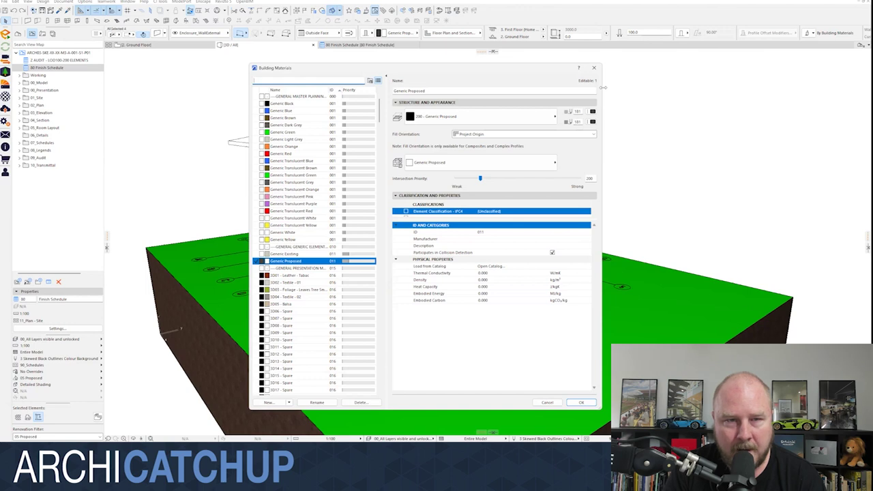
pyautogui.moveTo(602, 87); pyautogui.dragTo(702, 87)
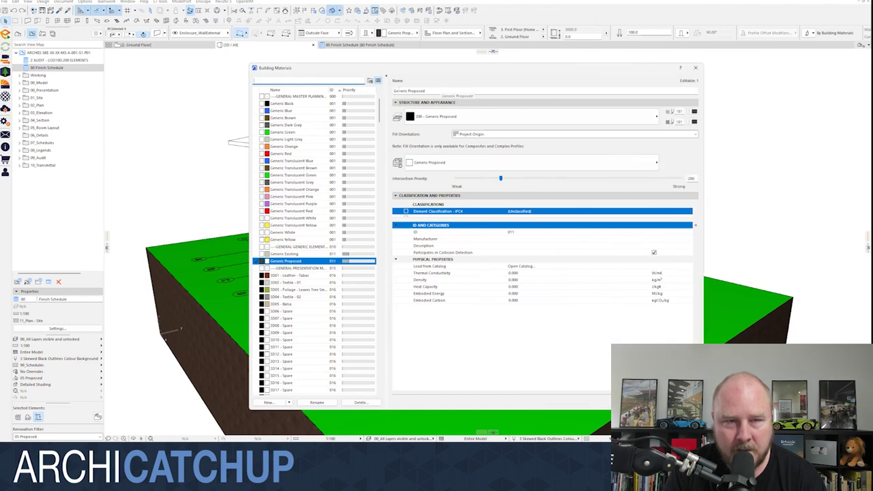
pyautogui.moveTo(387, 87); pyautogui.dragTo(456, 87)
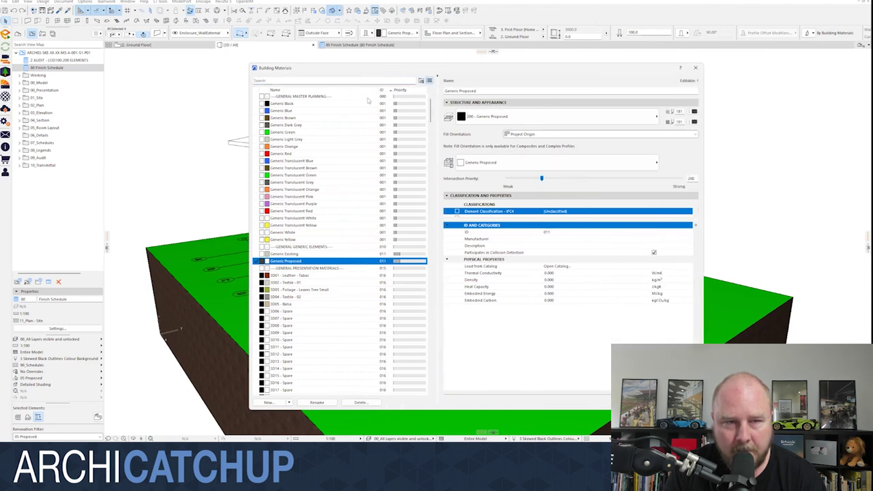
# Step: Examine the master planning materials from Generic Black to Generic Yellow as a group, plus Generic Proposed and Generic Existing
pyautogui.click(325, 97)
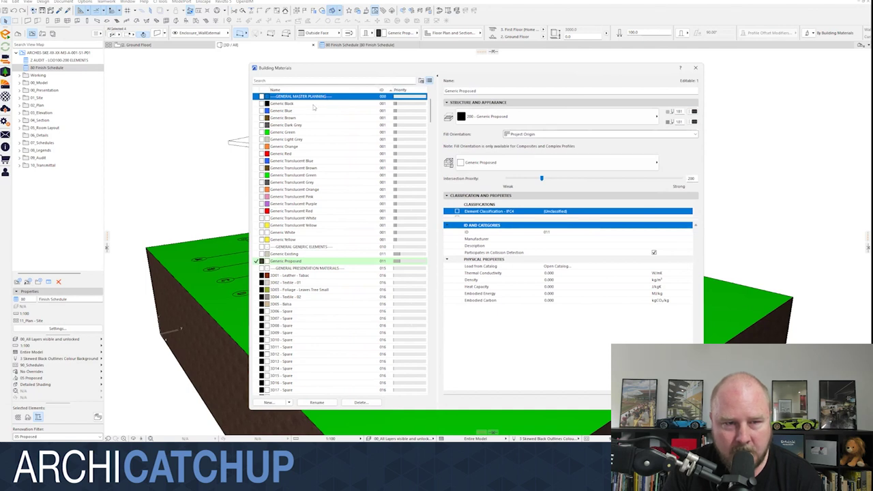
pyautogui.click(314, 104)
pyautogui.keyDown('shift'); pyautogui.click(307, 240); pyautogui.keyUp('shift')
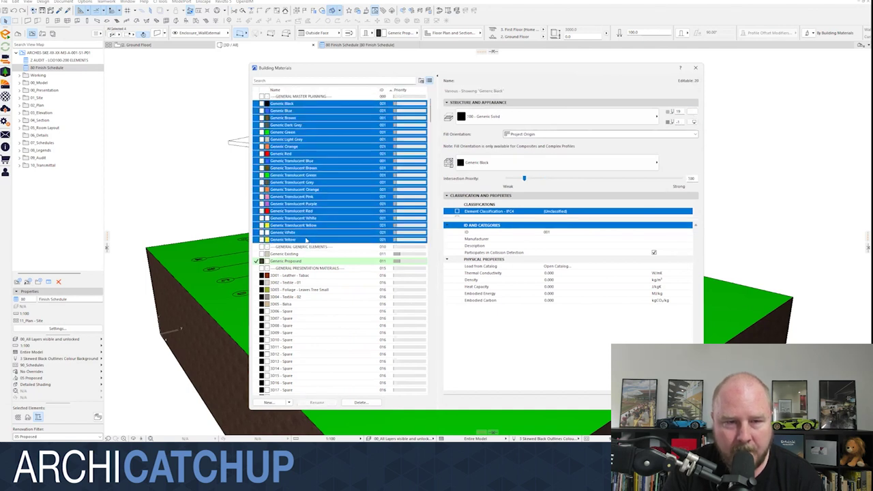
pyautogui.click(298, 254)
pyautogui.click(302, 261)
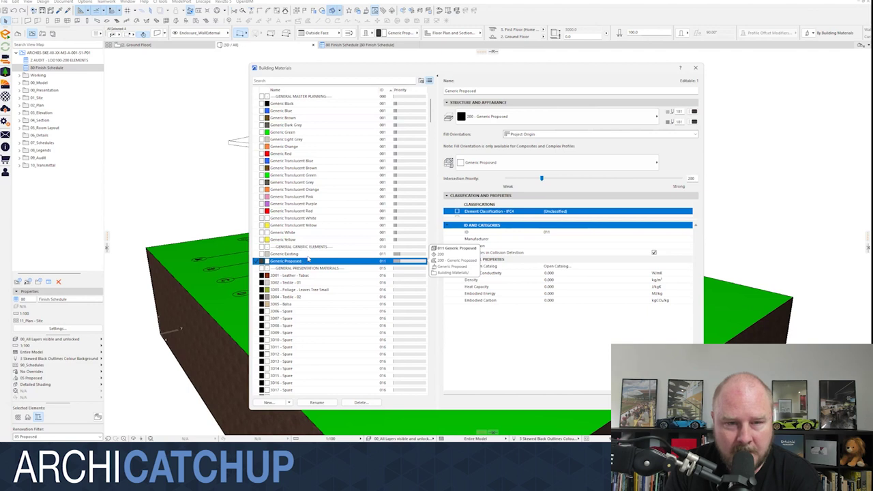
pyautogui.click(354, 255)
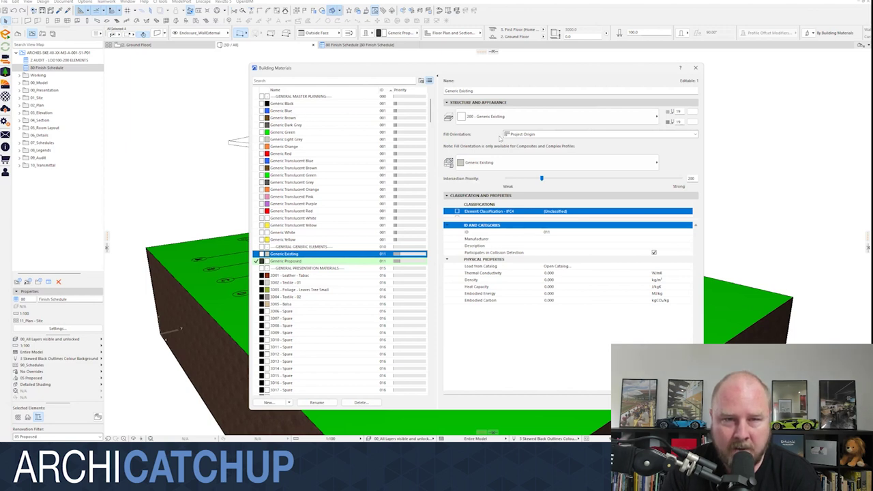
# Step: Go through the generic colour materials from Generic Black to Generic Translucent Grey, comparing their cut fills and surfaces
pyautogui.press('Home')
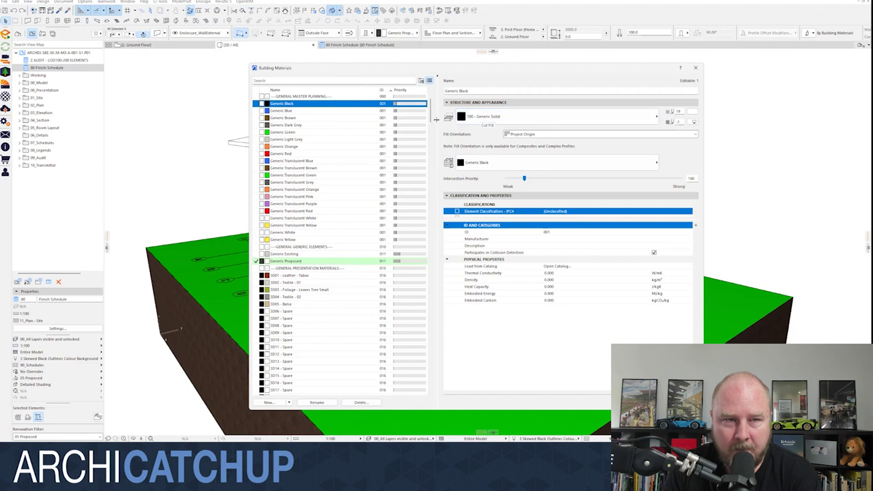
pyautogui.press('Down')
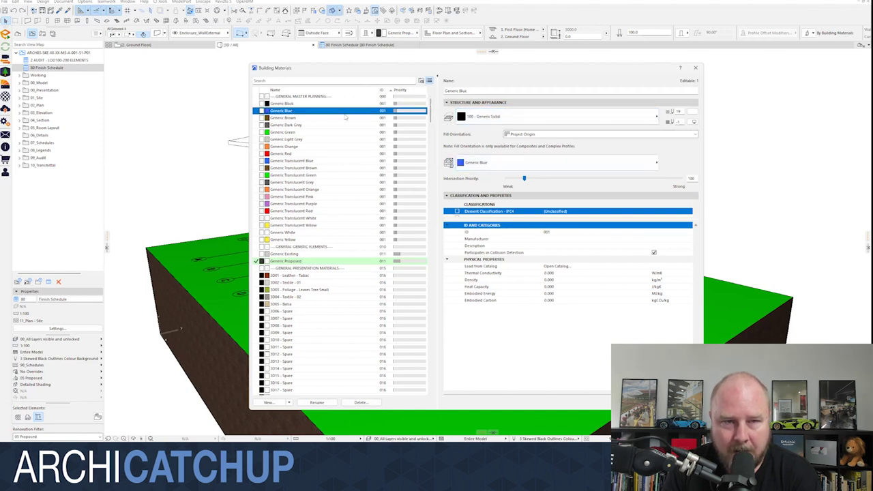
pyautogui.click(336, 119)
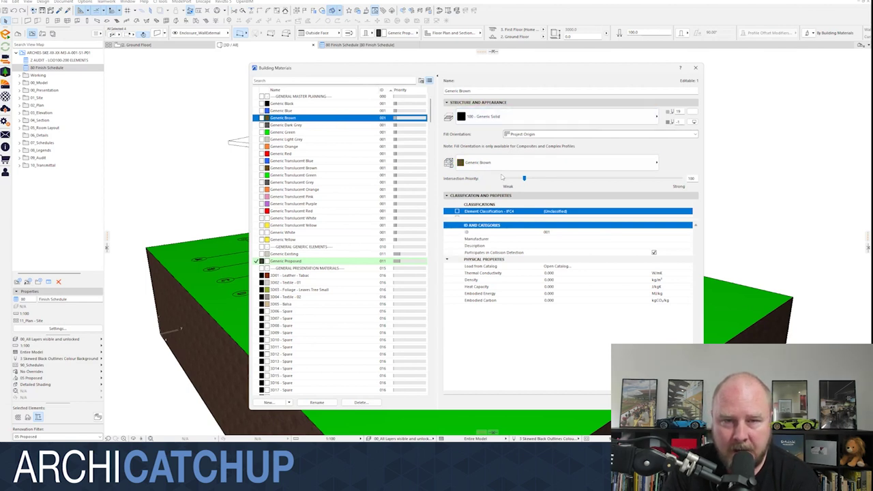
pyautogui.press('Down')
pyautogui.press('Down')
pyautogui.press('Down')
pyautogui.press('Down')
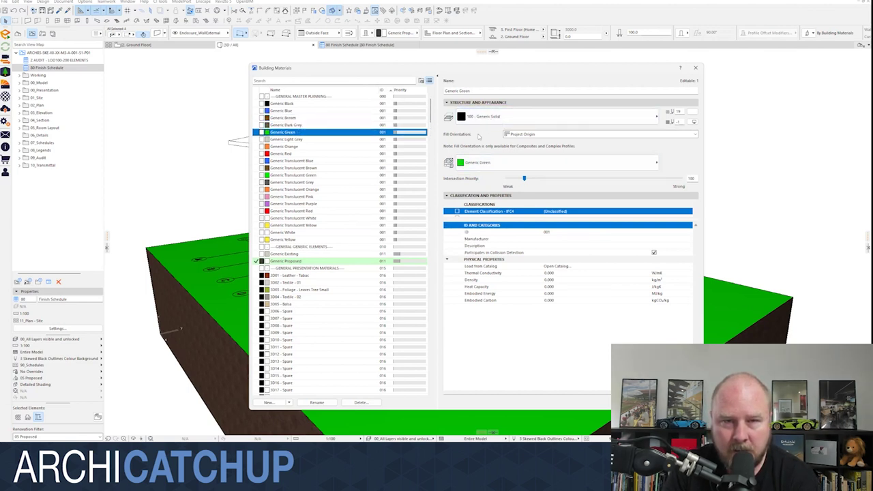
pyautogui.press('Down')
pyautogui.press('Down')
pyautogui.press('Down')
pyautogui.press('Down')
pyautogui.press('Down')
pyautogui.press('Down')
pyautogui.press('Down')
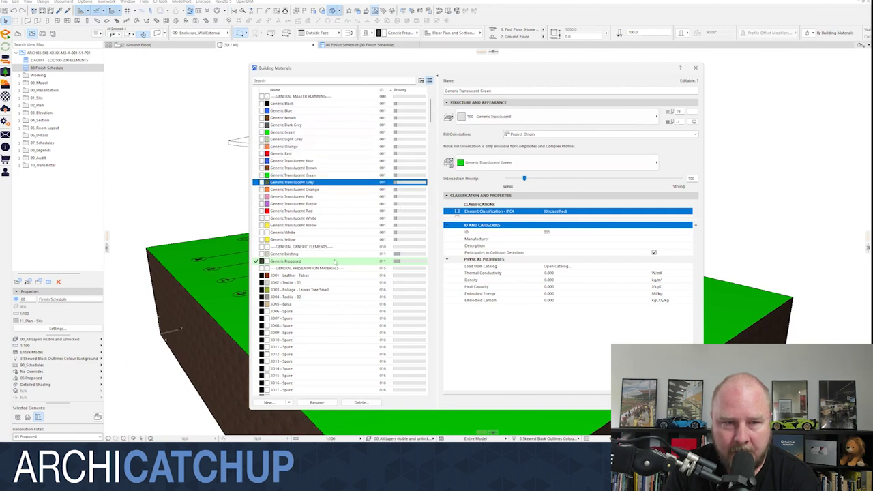
# Step: Inspect the settings of Generic Proposed and the presentation materials 3D02 - Textile - 01 and 3D03 - Foliage - Leaves Tree Small
pyautogui.click(327, 261)
pyautogui.click(330, 282)
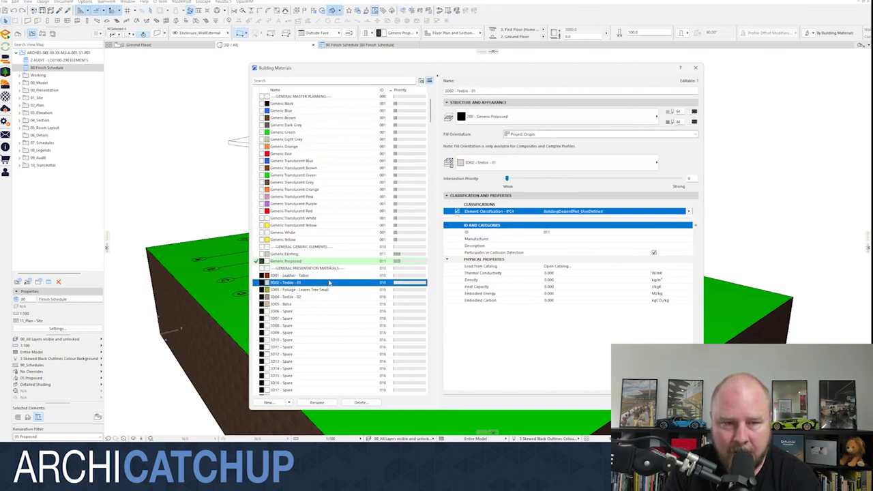
pyautogui.click(332, 290)
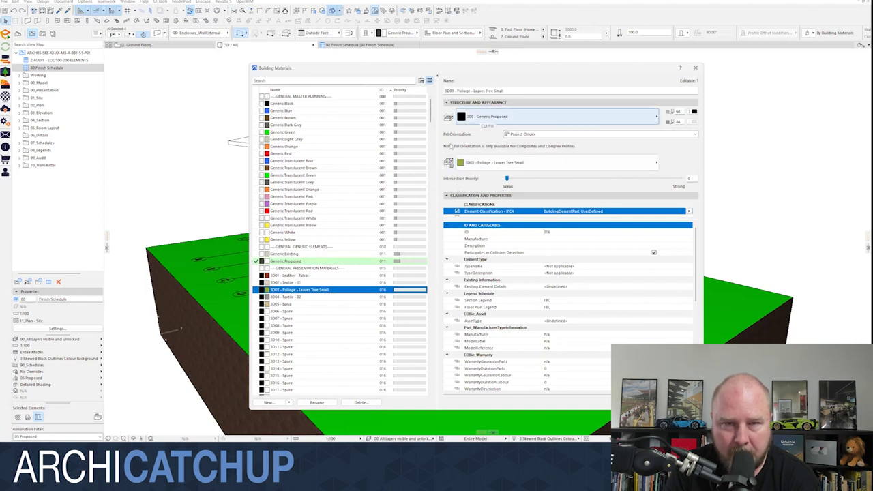
# Step: Review the groundwork materials GW00 - Existing Site, GW01 - Controlled Fill and GW02 - Uncontrolled Fill
pyautogui.scroll(-15, 332, 258)
pyautogui.scroll(-1, 332, 258)
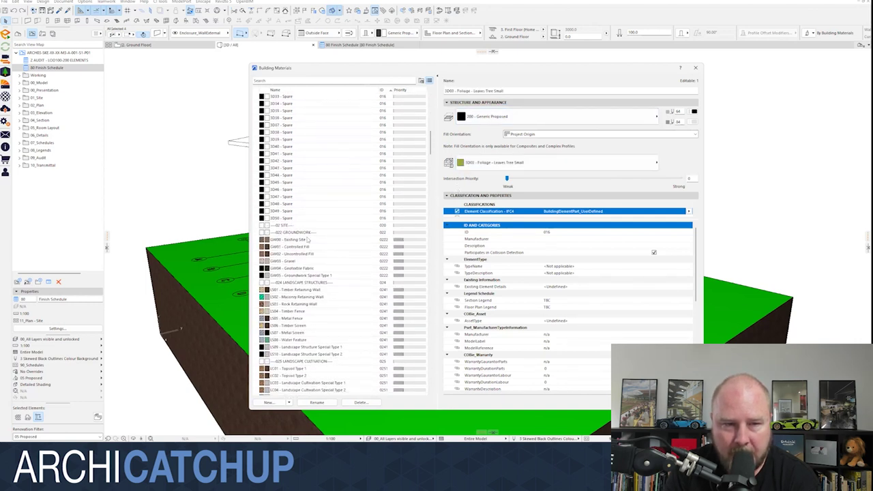
pyautogui.click(300, 247)
pyautogui.click(302, 240)
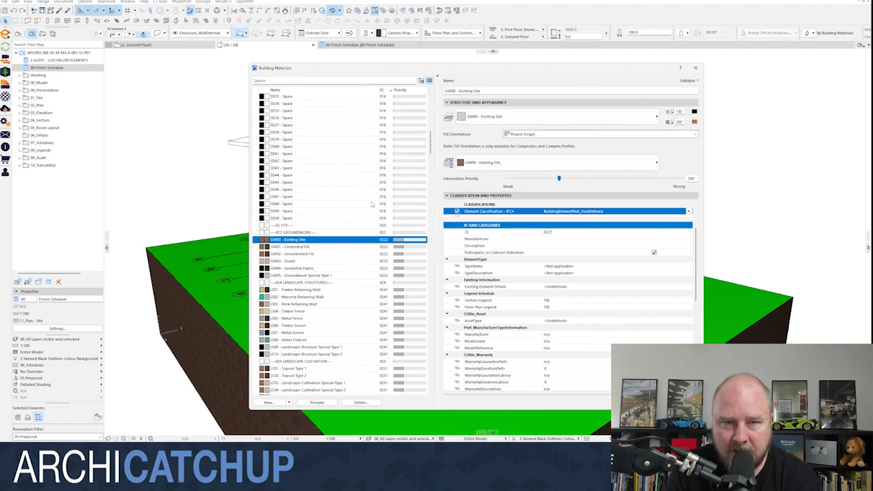
pyautogui.press('Down')
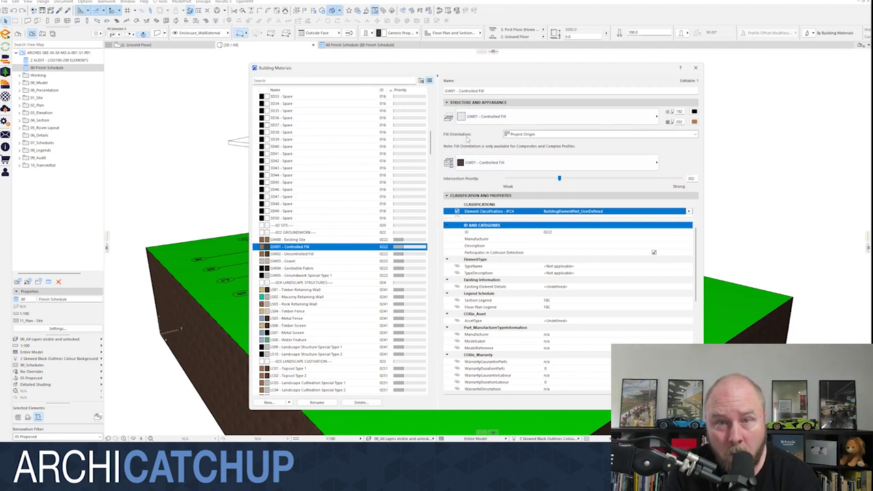
pyautogui.press('Down')
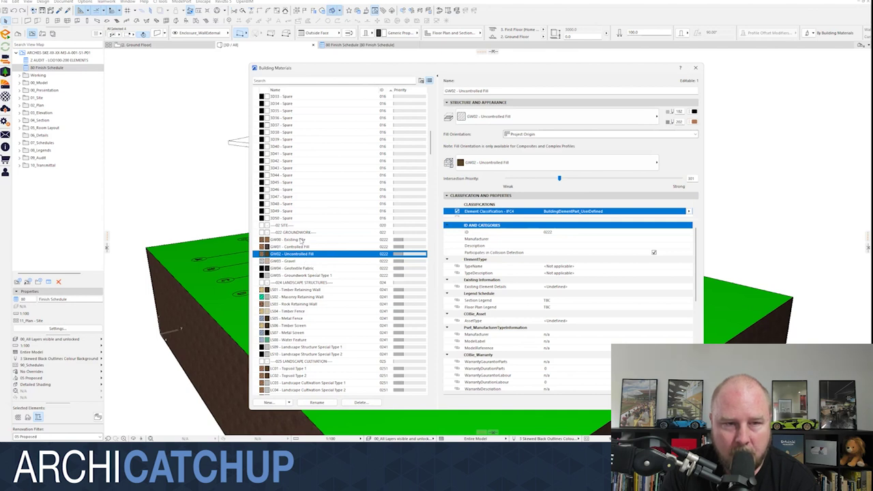
# Step: Return to the general generic elements and compare Generic Proposed with Generic Existing
pyautogui.scroll(15, 302, 241)
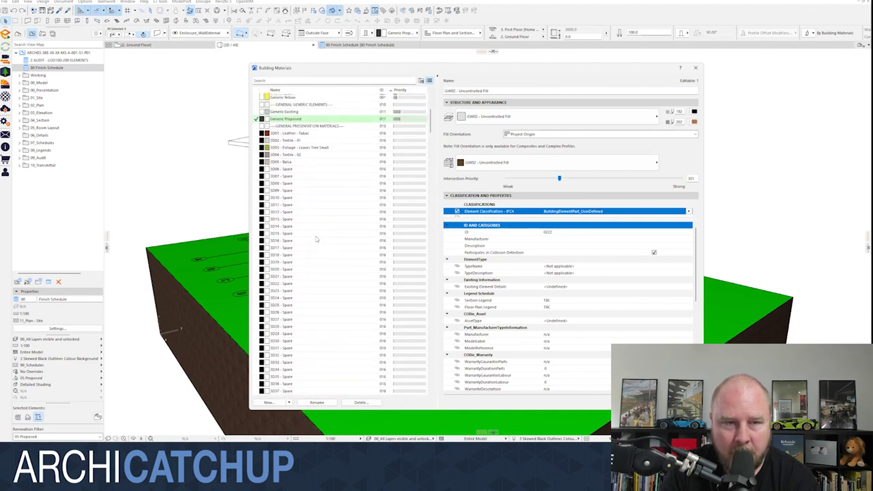
pyautogui.click(305, 259)
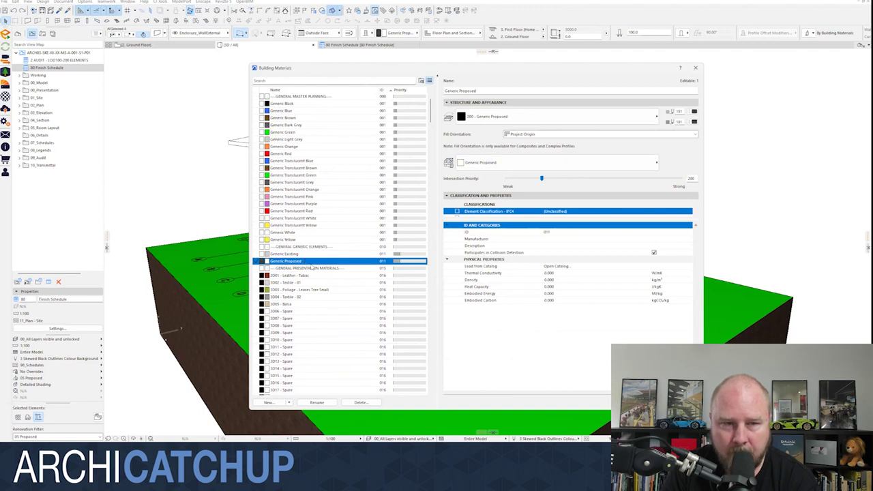
pyautogui.press('Up')
pyautogui.click(311, 259)
# Step: Examine the presentation materials from 3D01 - Leather - Tabac to 3D50 - Spare as a group, along with their GENERAL PRESENTATION MATERIALS heading entry
pyautogui.scroll(-15, 311, 260)
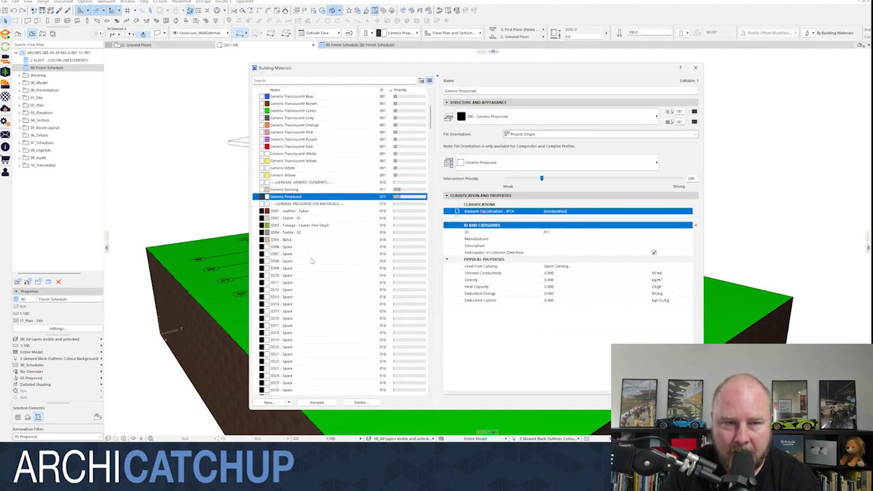
pyautogui.scroll(8, 311, 262)
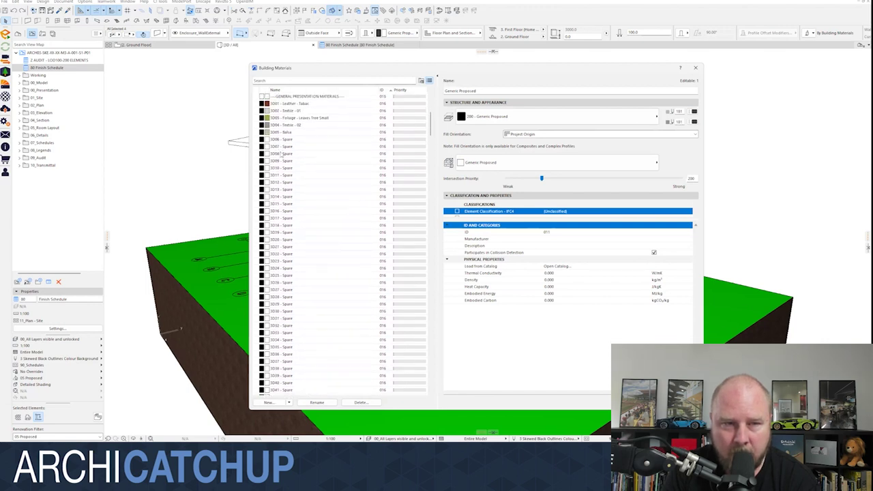
pyautogui.scroll(2, 282, 154)
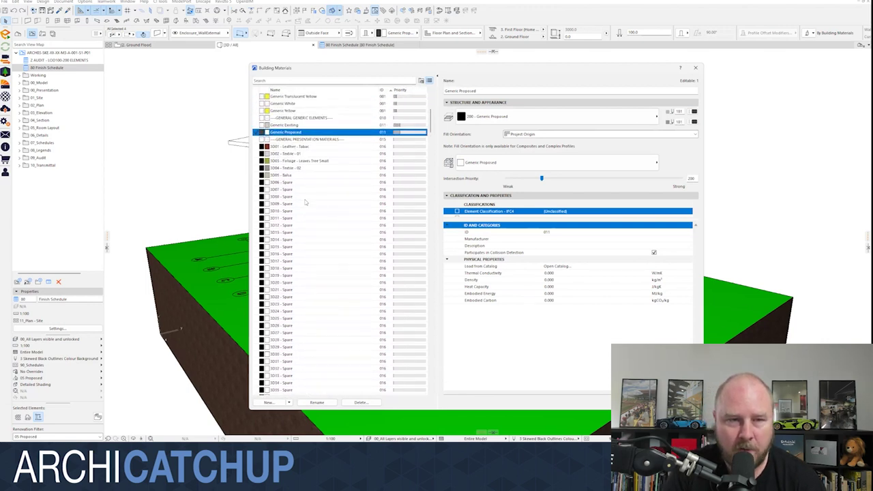
pyautogui.click(293, 146)
pyautogui.scroll(-8, 300, 204)
pyautogui.keyDown('shift'); pyautogui.click(341, 303); pyautogui.keyUp('shift')
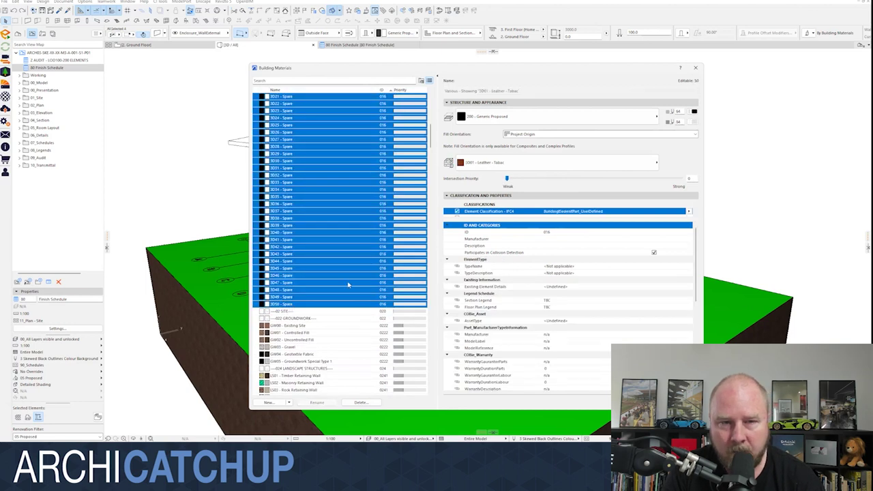
pyautogui.scroll(3, 332, 246)
pyautogui.scroll(5, 332, 245)
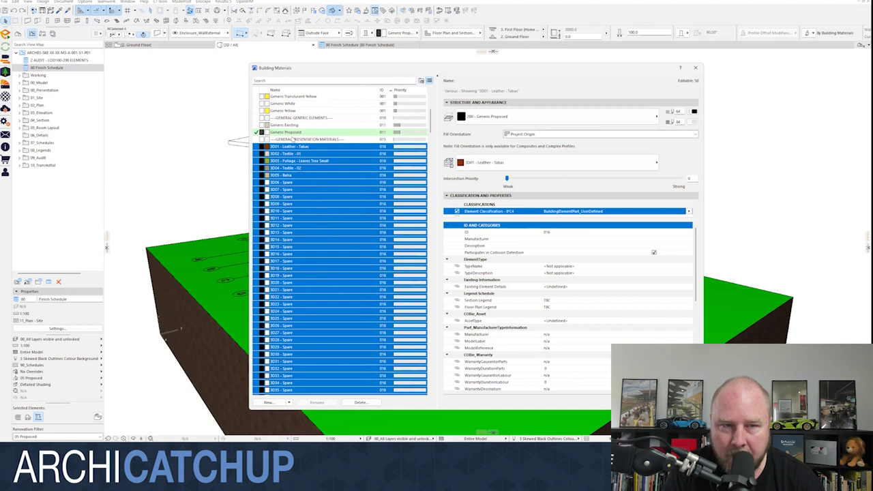
pyautogui.click(293, 140)
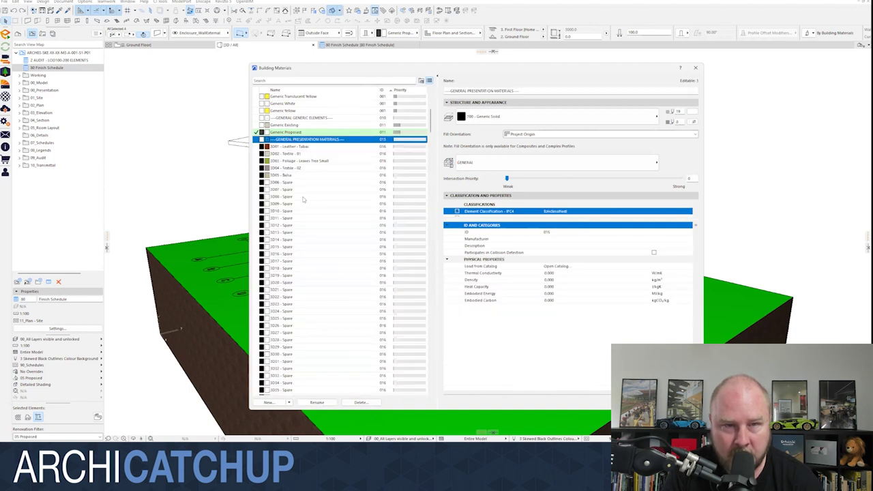
# Step: Review the groundwork materials from GW00 - Existing Site to GW05 - Groundwork Special Type 1, and close the building materials settings
pyautogui.scroll(-10, 313, 202)
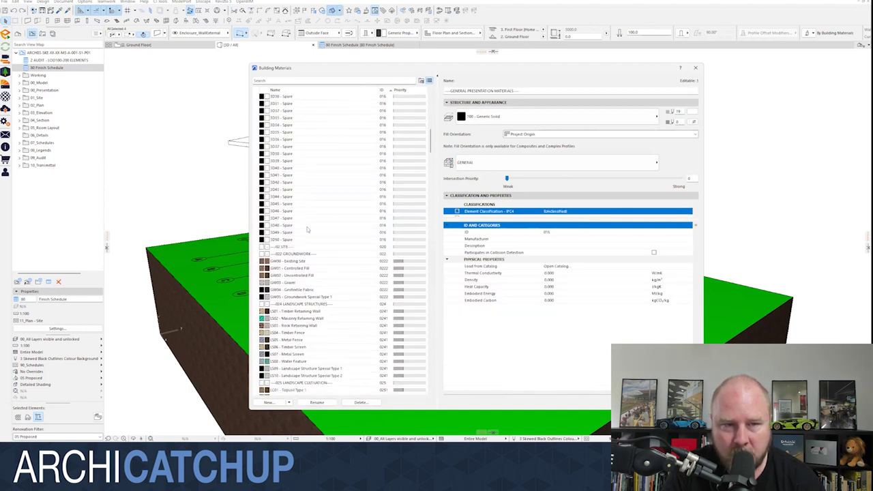
pyautogui.click(294, 261)
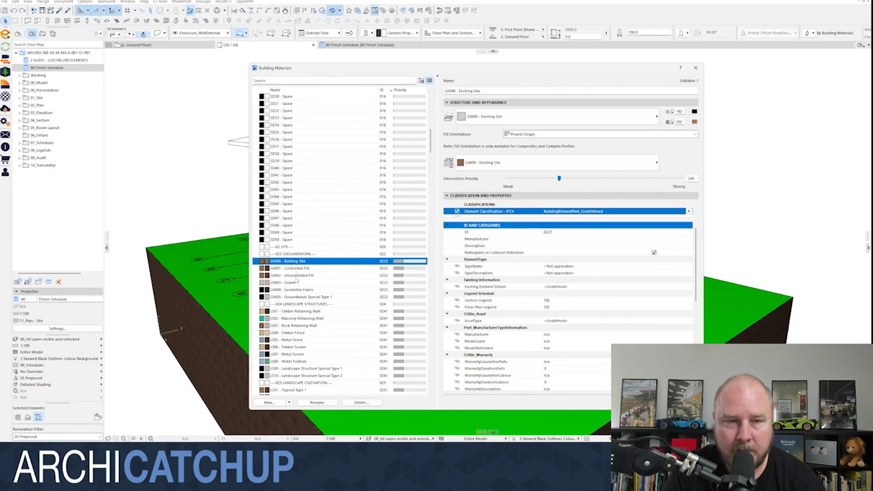
pyautogui.click(298, 291)
pyautogui.click(298, 297)
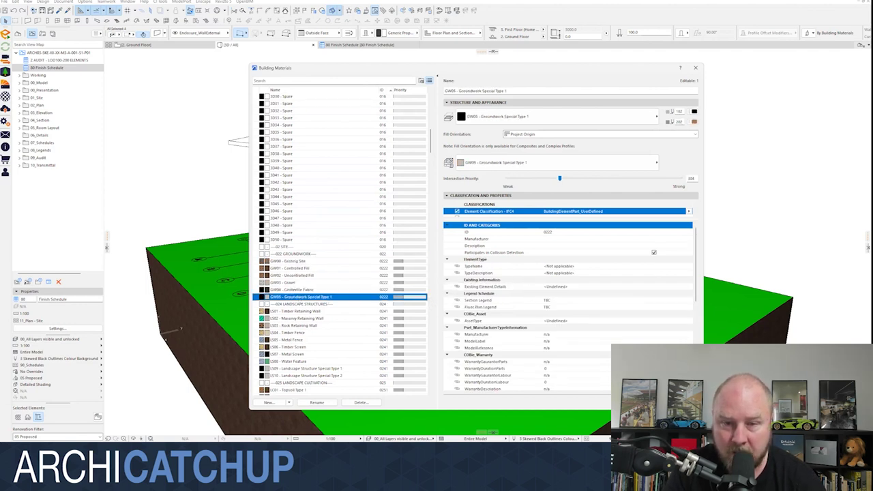
pyautogui.press('Return')
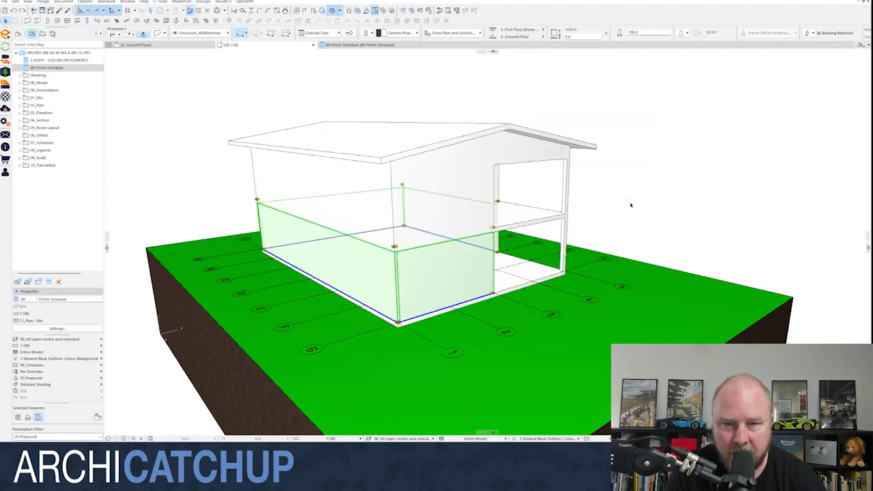
# Step: Enable the outside surface override in the settings of the long external wall on the First Floor
pyautogui.click(630, 205)
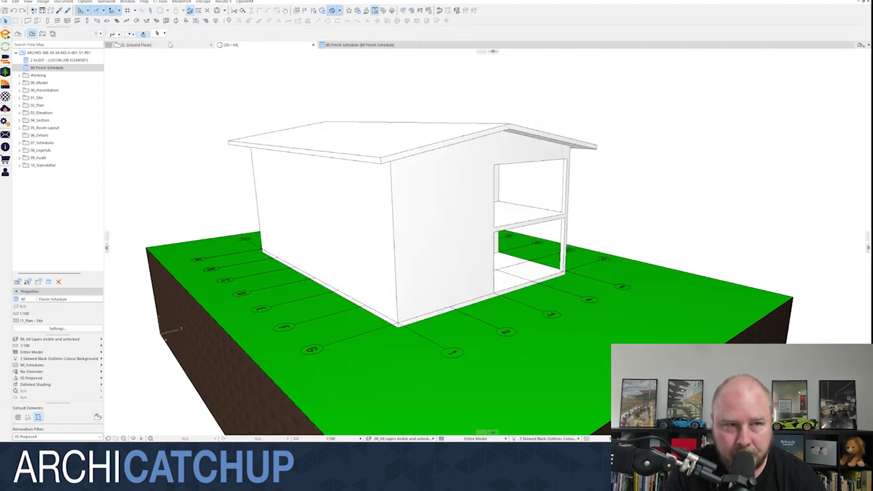
pyautogui.keyDown('shift'); pyautogui.moveTo(478, 259); pyautogui.dragTo(409, 238, button='middle'); pyautogui.keyUp('shift')
pyautogui.click(409, 211)
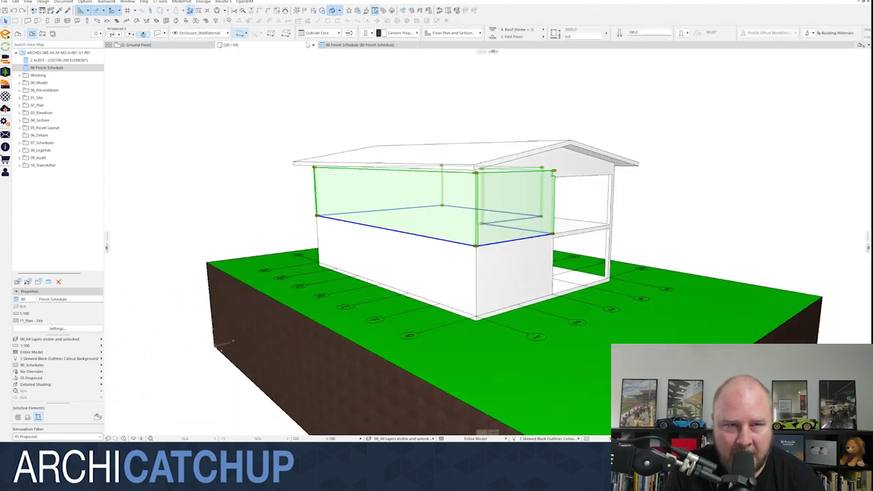
pyautogui.click(321, 90)
pyautogui.click(360, 200)
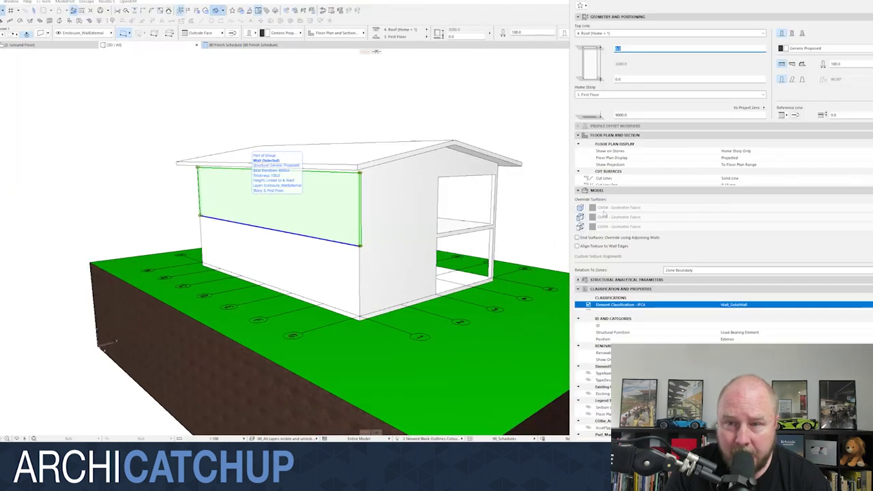
pyautogui.hotkey('ctrl', 't')
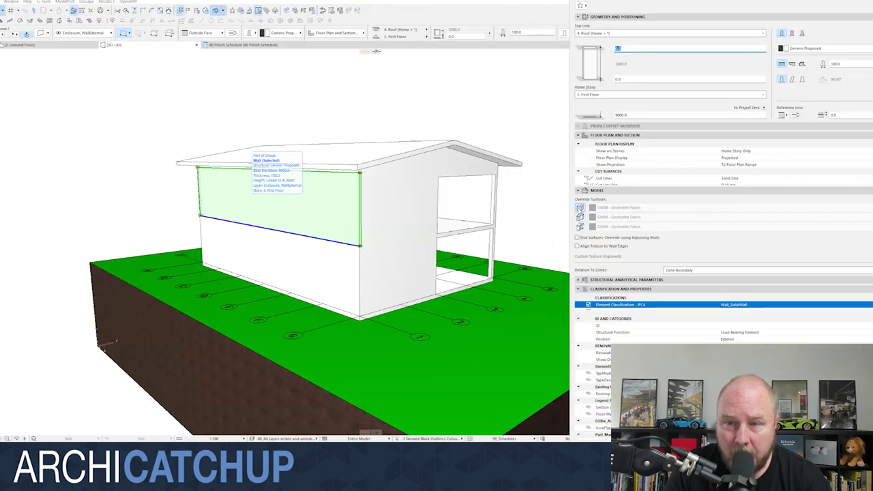
pyautogui.click(617, 208)
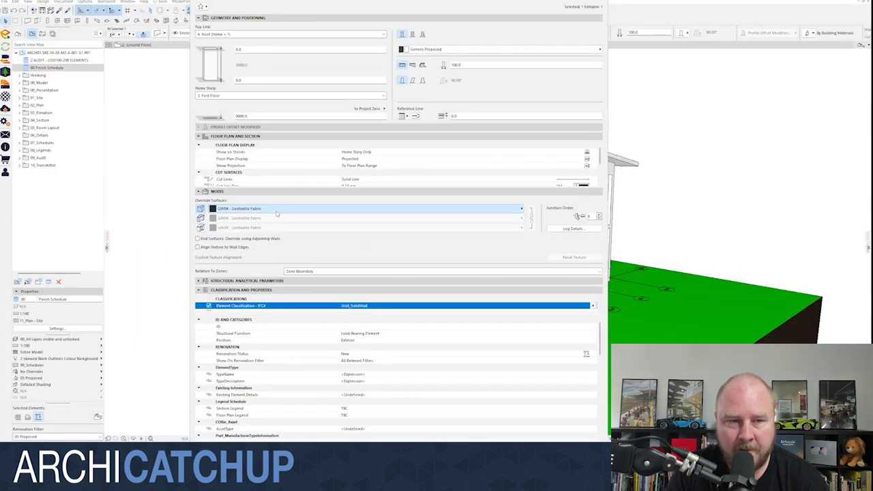
# Step: Browse the surfaces up to the 3D presentation entries, try a wood surface as the wall's override, and undo the wall change
pyautogui.click(277, 214)
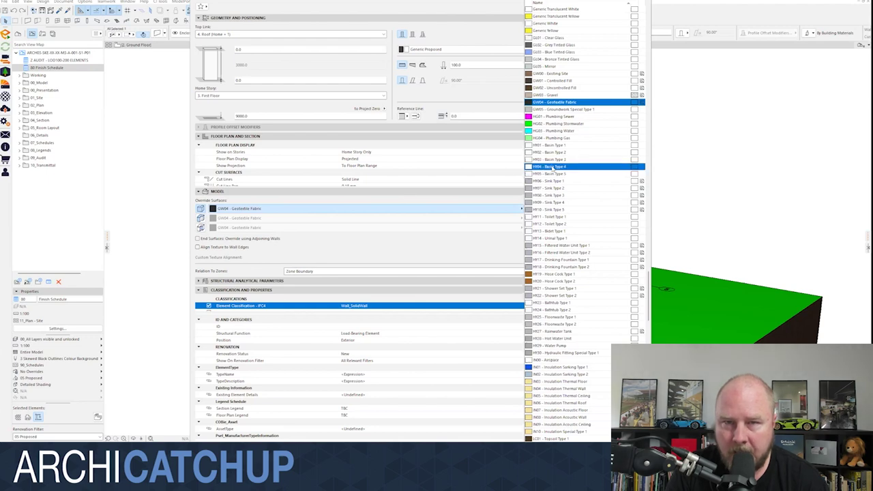
pyautogui.scroll(4, 563, 164)
pyautogui.scroll(20, 565, 166)
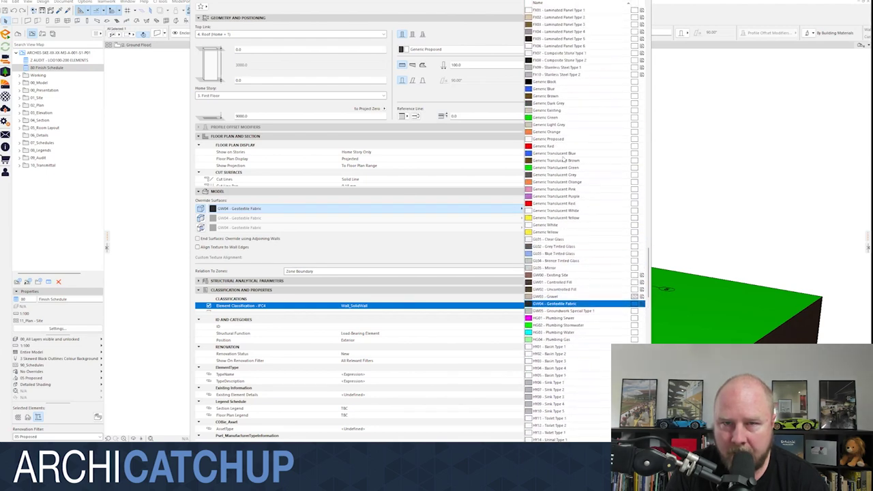
pyautogui.scroll(15, 578, 184)
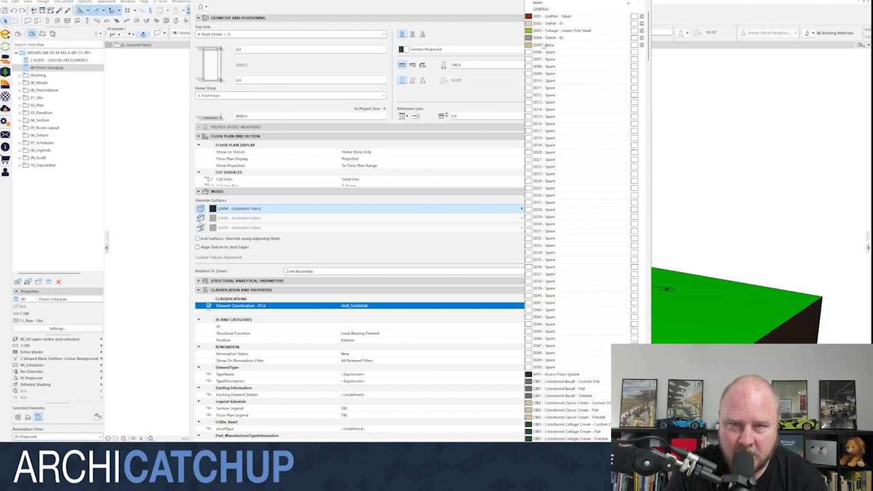
pyautogui.moveTo(544, 45)
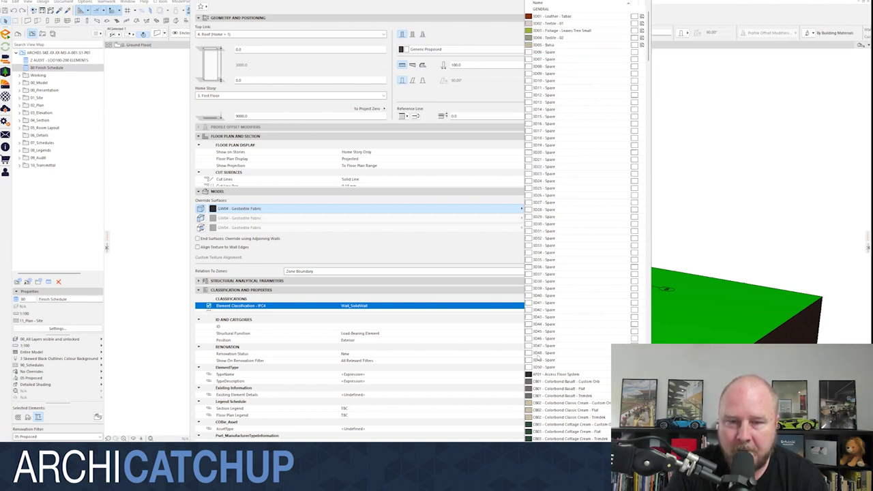
pyautogui.click(506, 243)
pyautogui.press('Return')
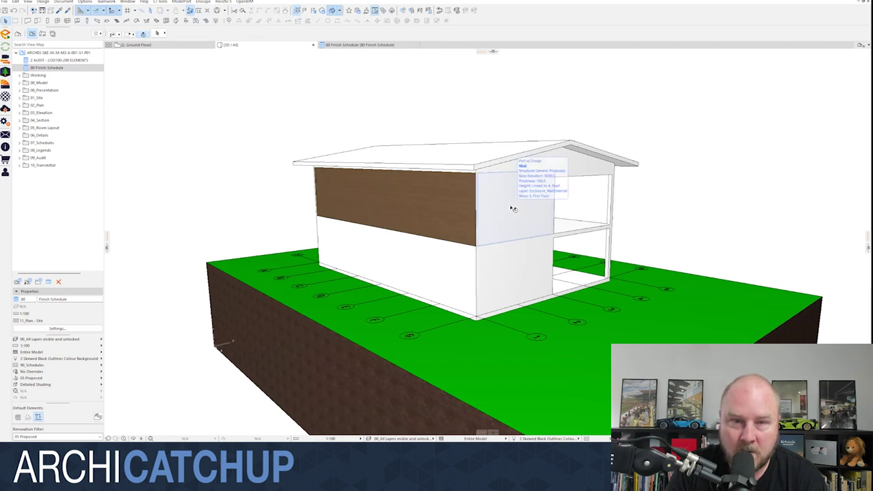
pyautogui.hotkey('ctrl', 'z')
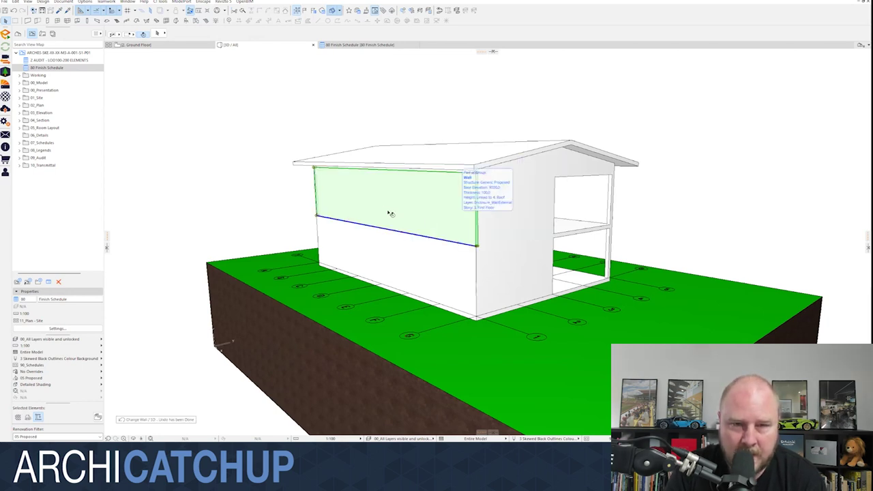
# Step: Inspect the Ground Floor slab, First Floor slab, external wall and roof one by one in the 3D model
pyautogui.keyDown('shift'); pyautogui.moveTo(317, 191); pyautogui.dragTo(561, 311, button='middle'); pyautogui.keyUp('shift')
pyautogui.click(573, 316)
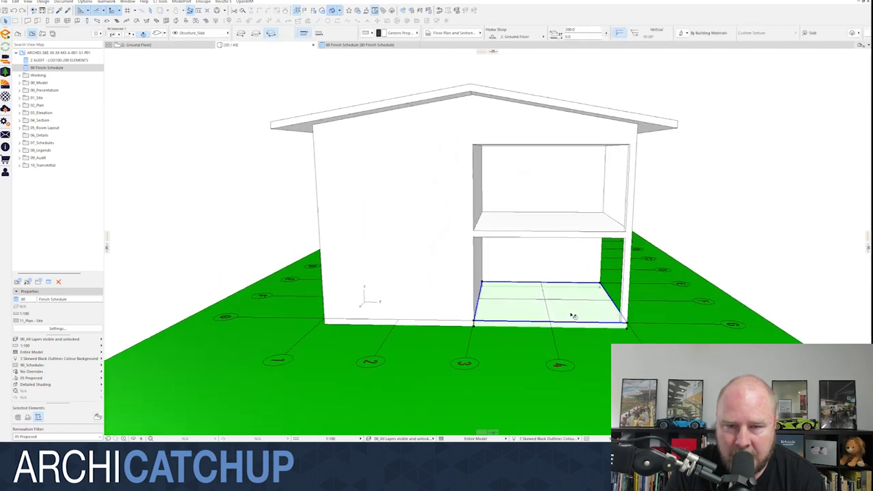
pyautogui.click(511, 227)
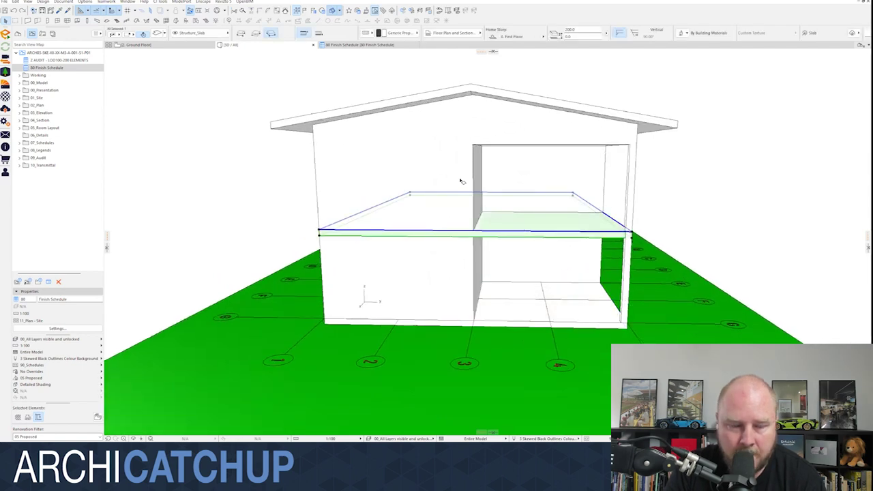
pyautogui.click(450, 160)
pyautogui.press('Delete')
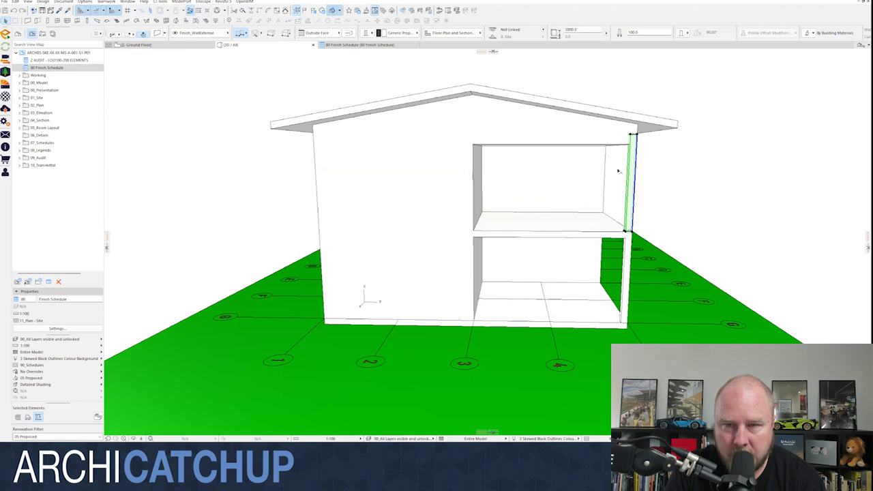
pyautogui.click(587, 112)
pyautogui.press('Escape')
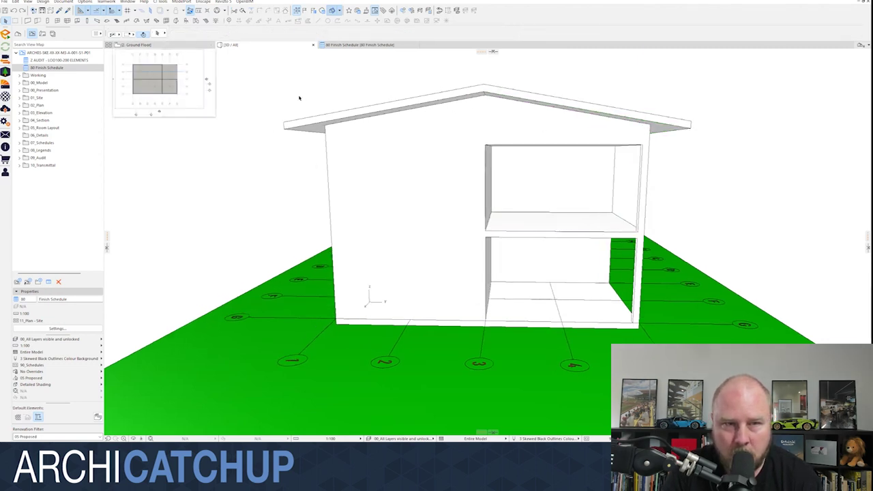
pyautogui.click(444, 129)
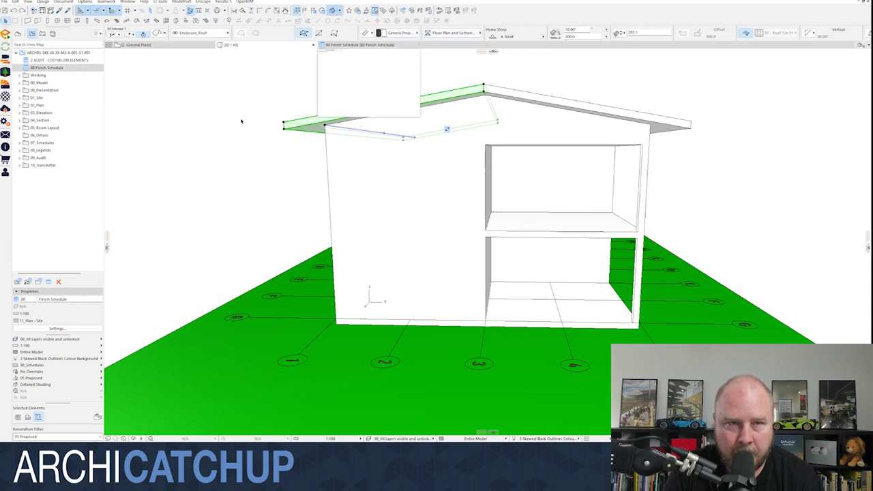
pyautogui.press('Escape')
pyautogui.keyDown('shift'); pyautogui.moveTo(150, 132); pyautogui.dragTo(341, 214, button='middle'); pyautogui.keyUp('shift')
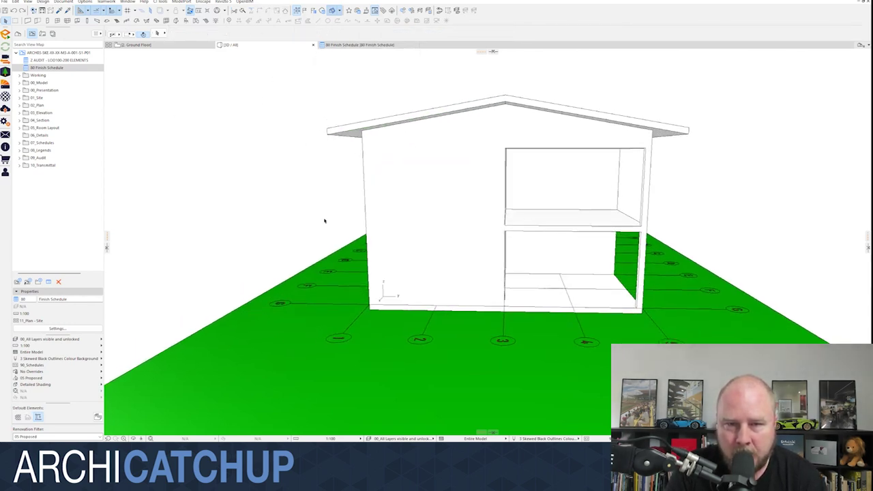
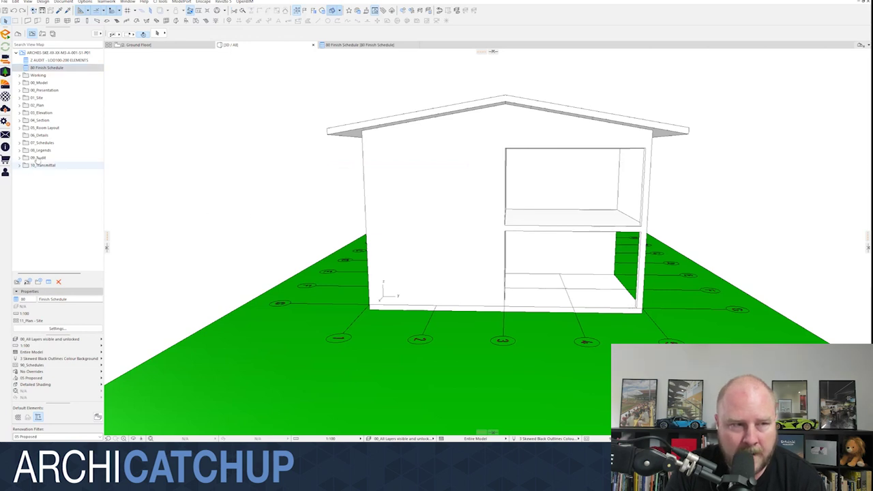
# Step: Examine the column, roof and slab entries that use Generic Proposed in the schedule Z AUDIT - LOD100-200 ELEMENTS
pyautogui.doubleClick(55, 60)
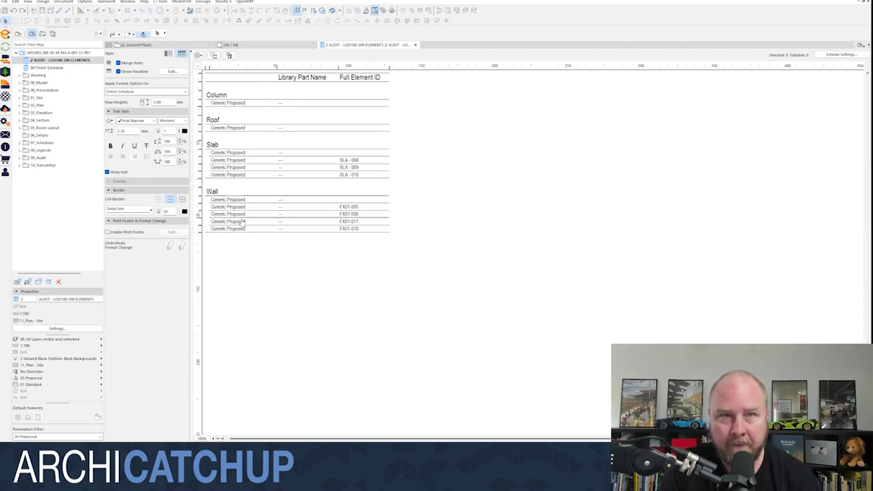
pyautogui.click(236, 104)
pyautogui.click(231, 128)
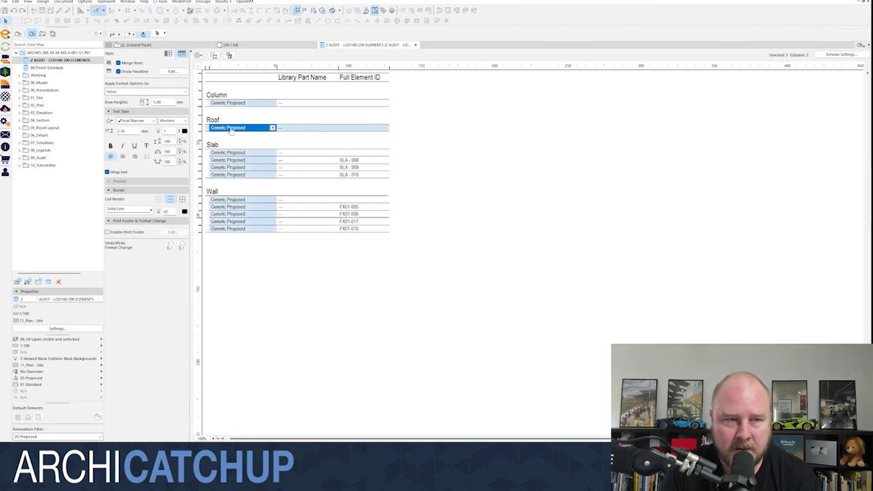
pyautogui.click(232, 153)
pyautogui.click(238, 161)
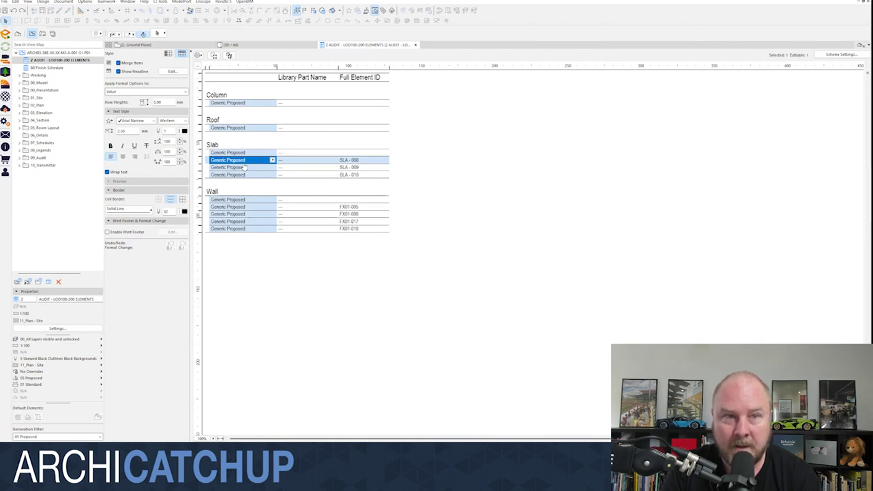
pyautogui.press('Down')
pyautogui.press('Down')
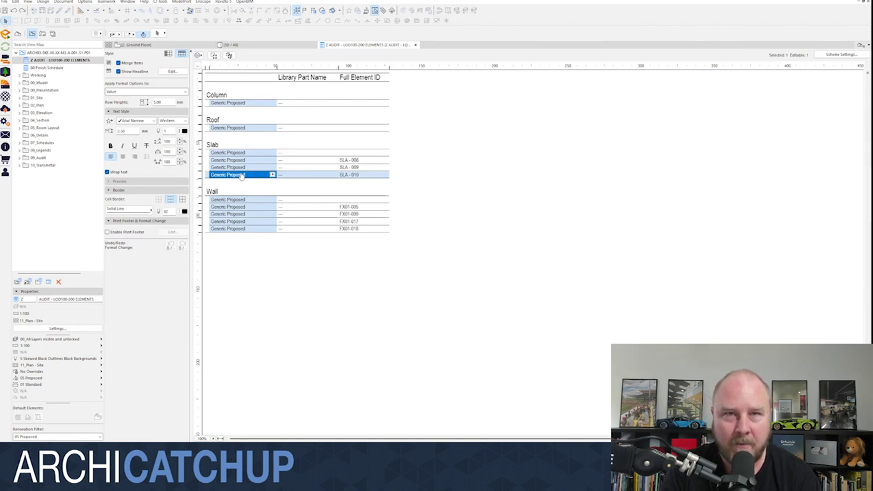
# Step: On the Ground Floor plan, change the grouped external walls to composite W01 - Timber Stud Wall with Fibre Cement Cladding and Plasterboard Lining
pyautogui.moveTo(171, 43)
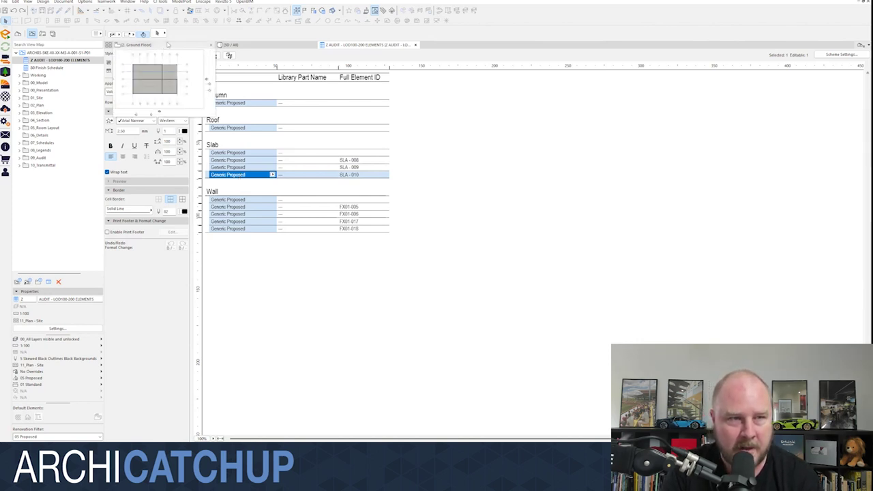
pyautogui.click(171, 43)
pyautogui.click(275, 112)
pyautogui.press('Escape')
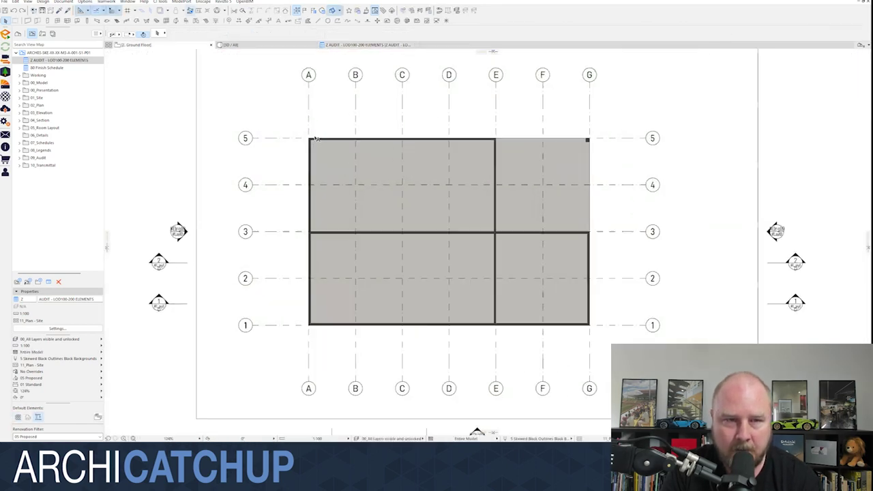
pyautogui.scroll(5, 313, 142)
pyautogui.click(295, 144)
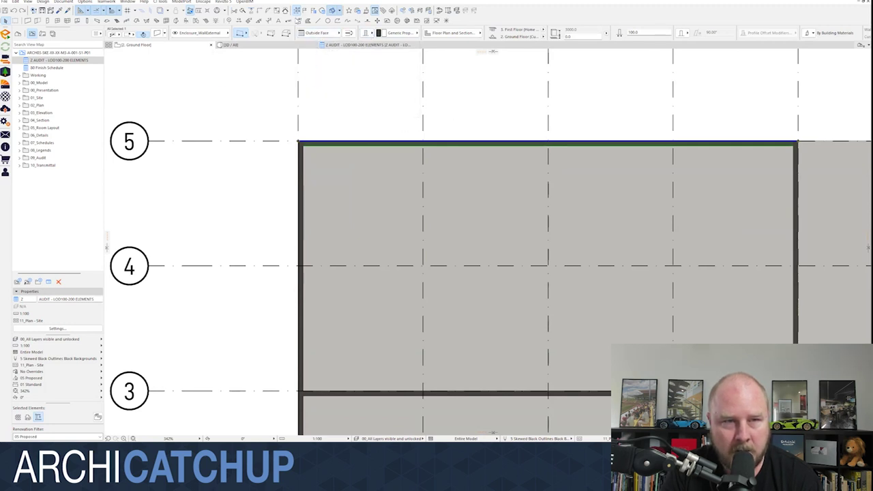
pyautogui.scroll(-4, 345, 117)
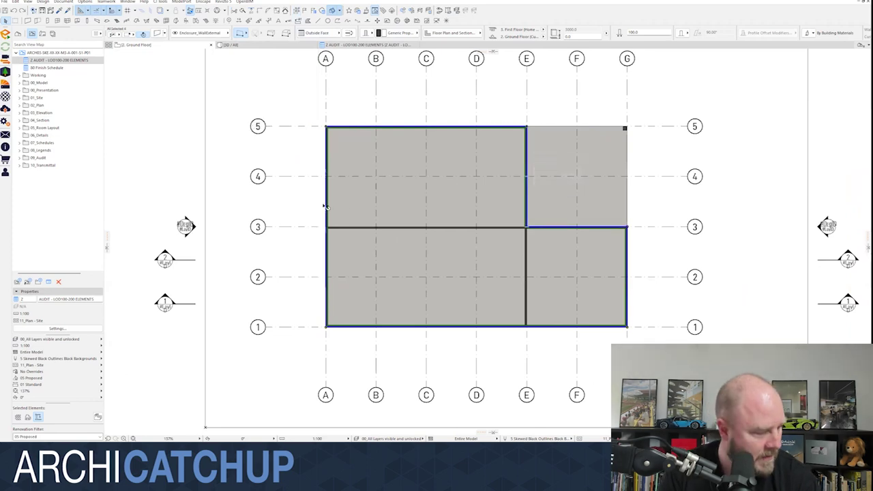
pyautogui.scroll(3, 349, 129)
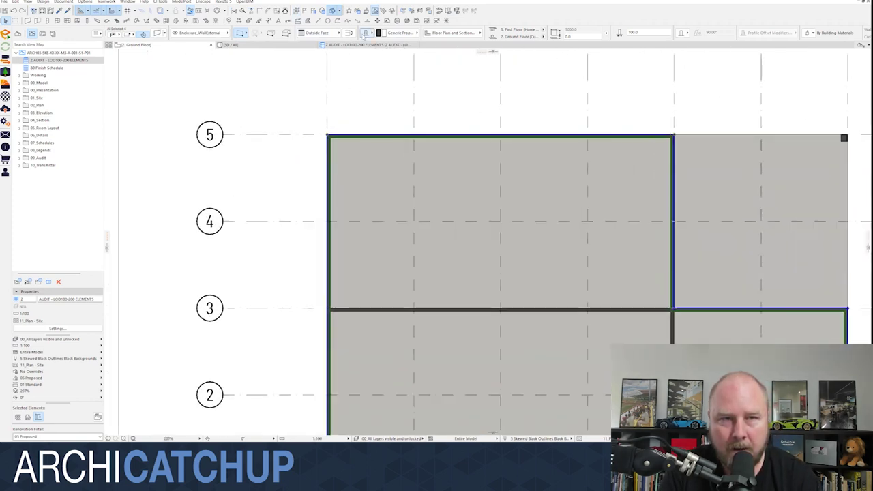
pyautogui.click(397, 34)
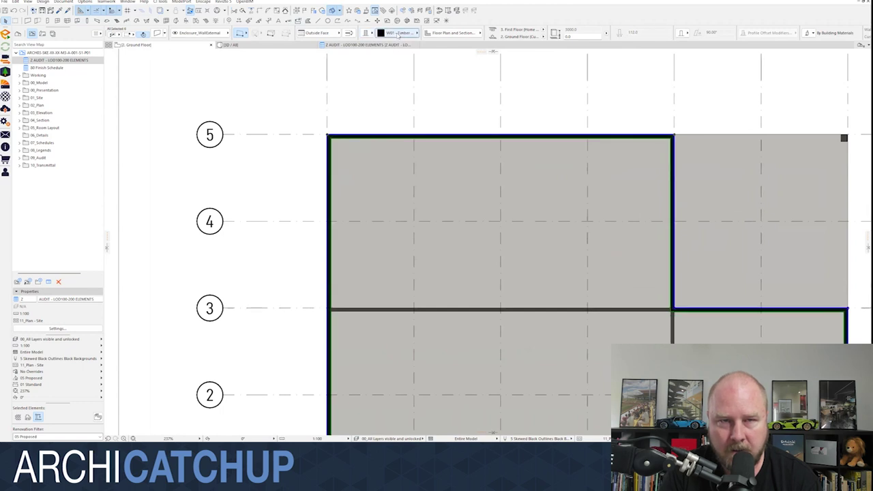
pyautogui.click(398, 34)
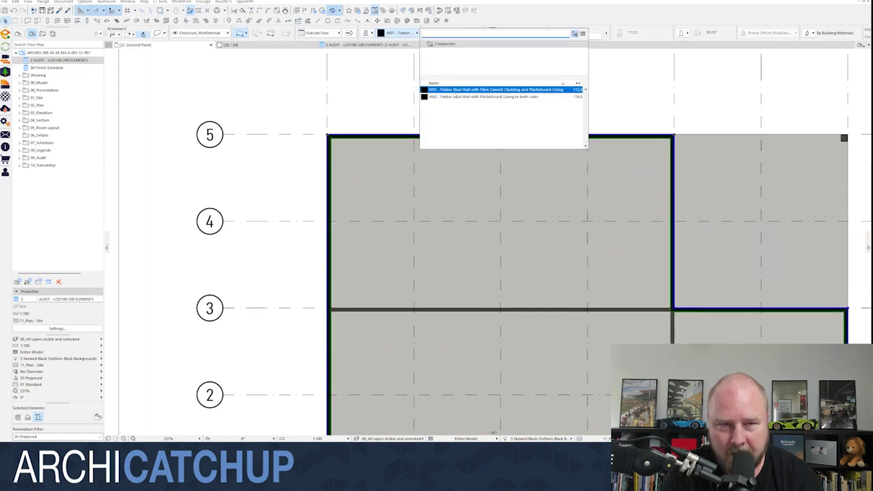
pyautogui.press('Escape')
# Step: Switch the Ground Floor plan to pen set 2 Skewed Black Outlines Coloured Fills and turn off true line weight display
pyautogui.scroll(4, 361, 118)
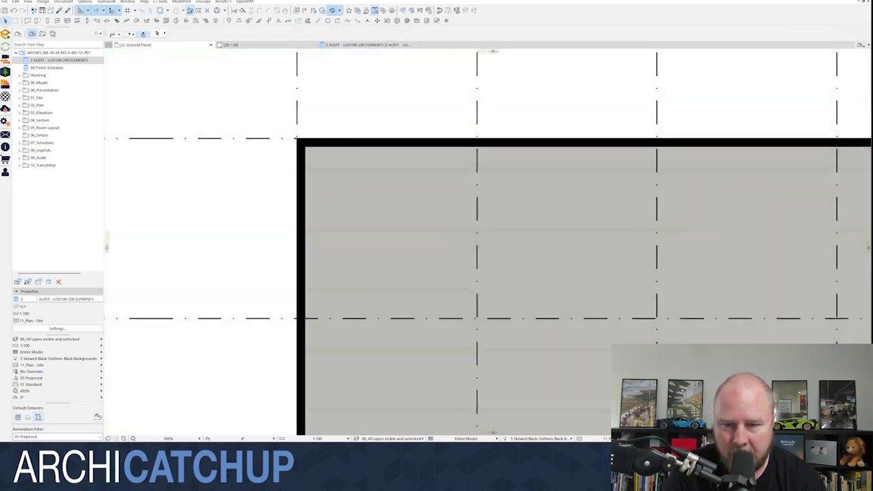
pyautogui.click(544, 438)
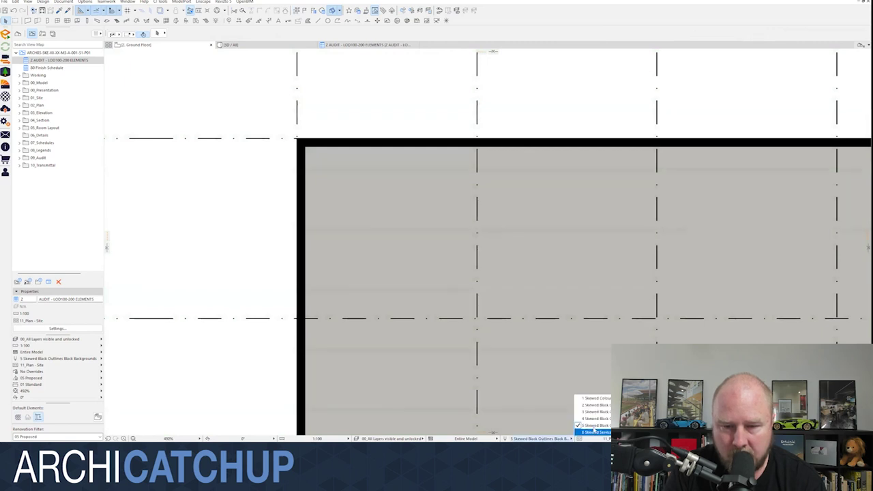
pyautogui.click(593, 404)
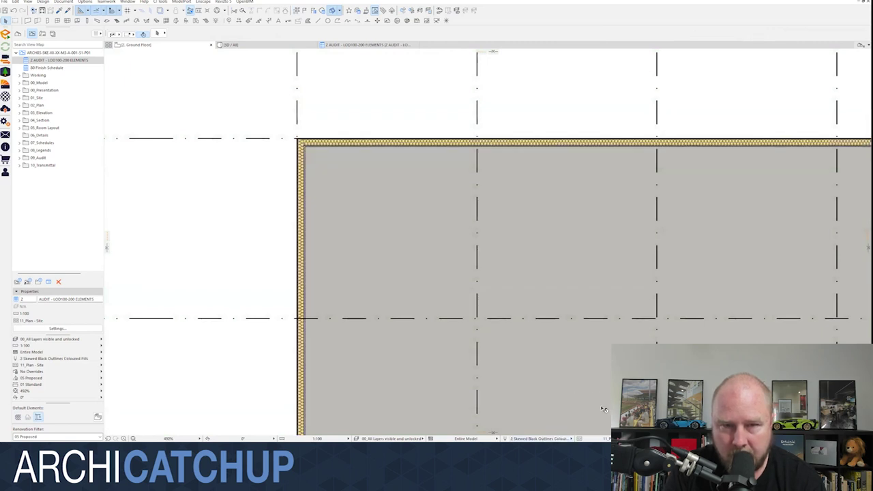
pyautogui.scroll(5, 256, 117)
pyautogui.scroll(1, 255, 117)
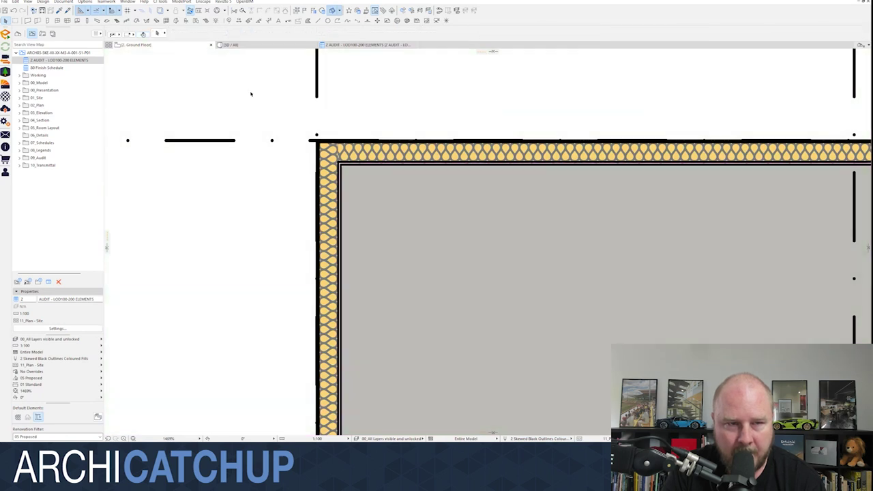
pyautogui.rightClick(250, 94)
pyautogui.click(294, 125)
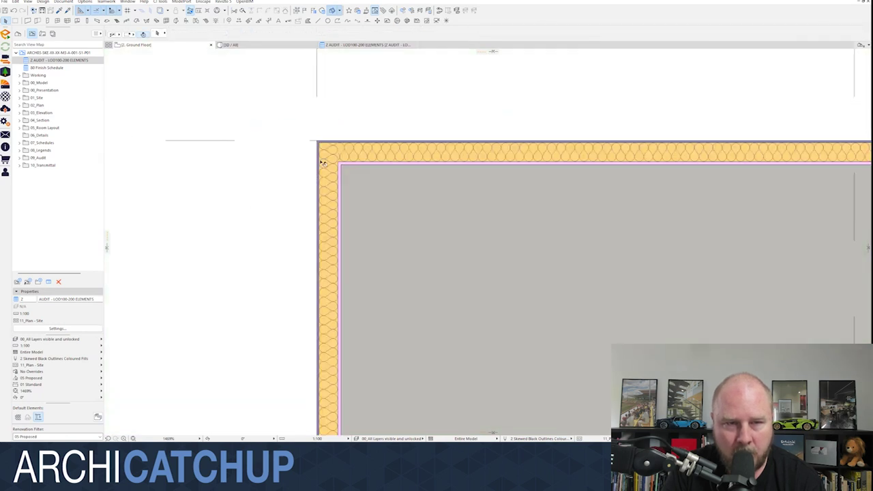
# Step: Set the reference line location of the grouped external walls to Core Outside
pyautogui.click(327, 189)
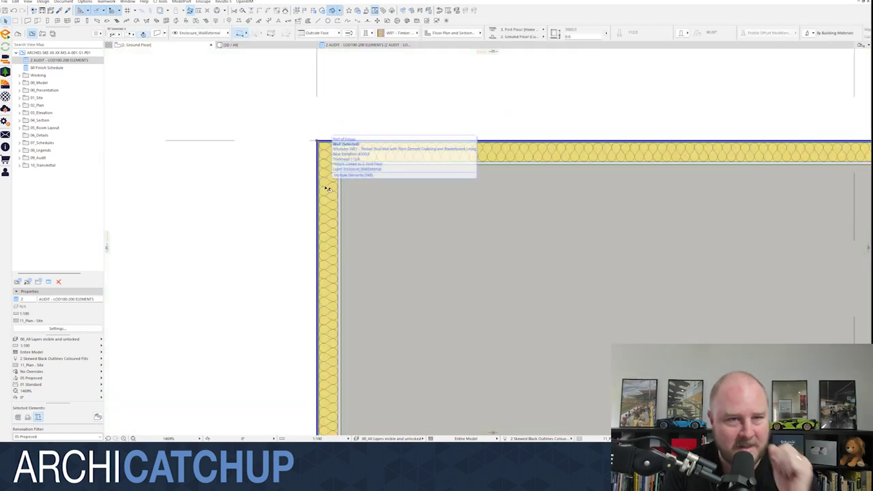
pyautogui.scroll(1, 304, 120)
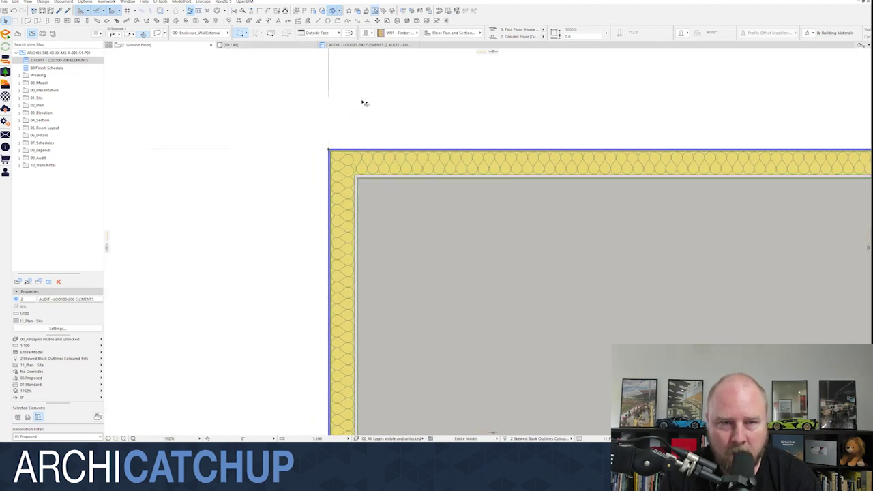
pyautogui.scroll(-10, 406, 111)
pyautogui.moveTo(559, 160); pyautogui.dragTo(491, 159, button='middle')
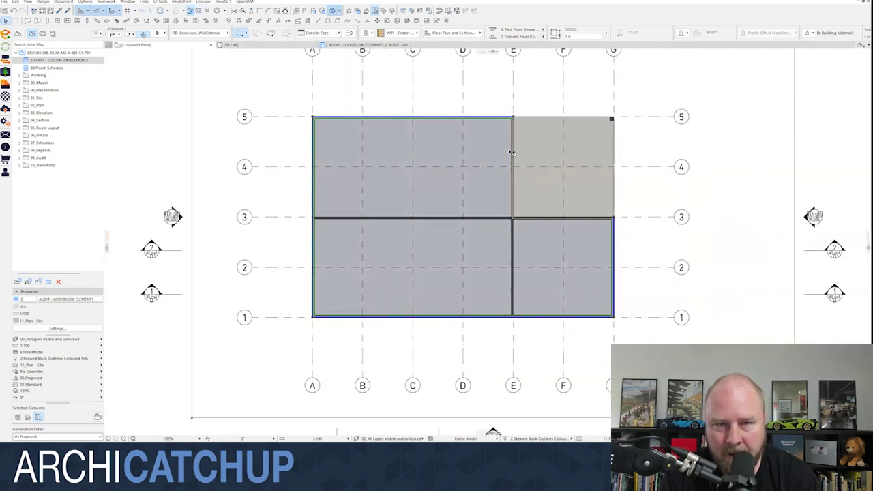
pyautogui.scroll(1, 515, 150)
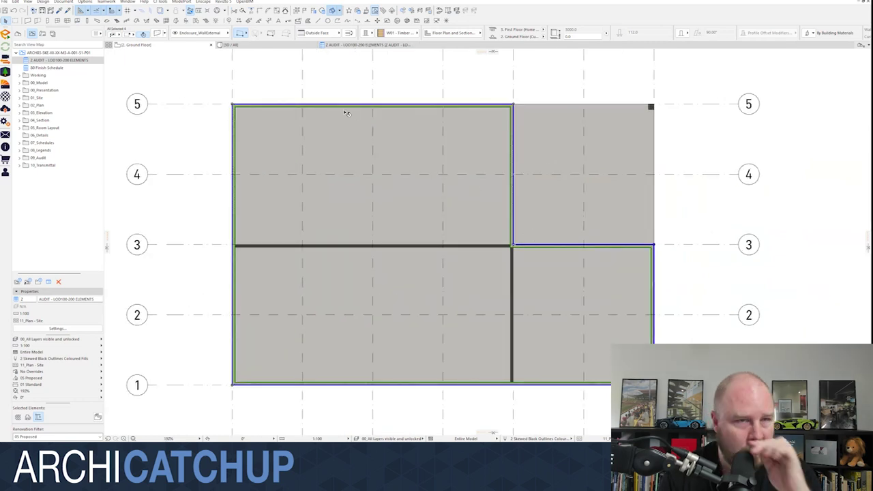
pyautogui.click(328, 32)
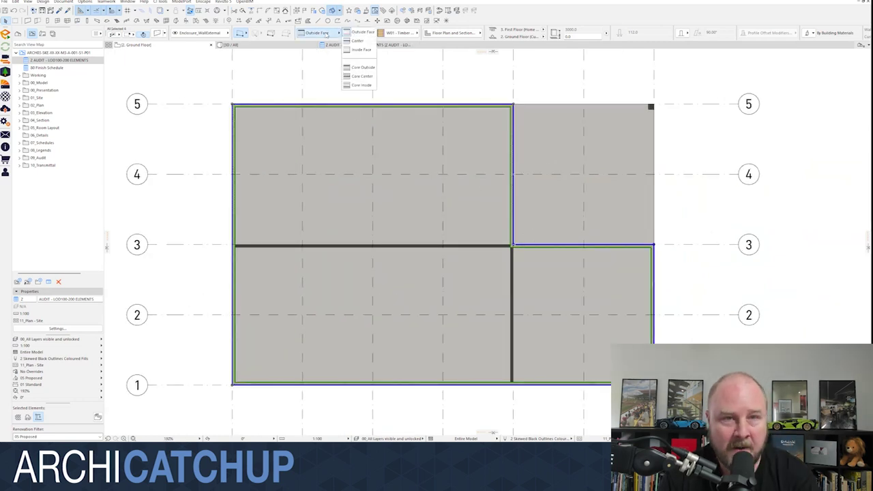
pyautogui.click(356, 68)
pyautogui.press('Escape')
pyautogui.scroll(-2, 344, 82)
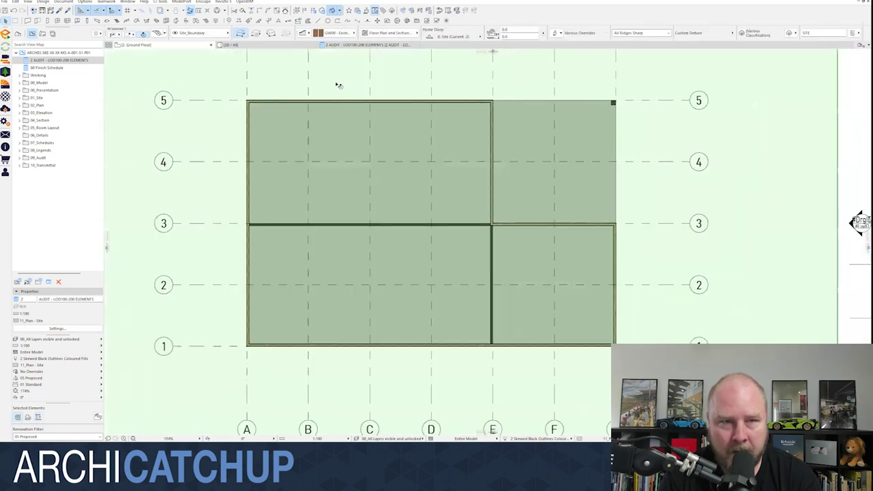
# Step: Examine the external walls' reference line and composite layers at the corner of grids A and 5
pyautogui.scroll(5, 241, 105)
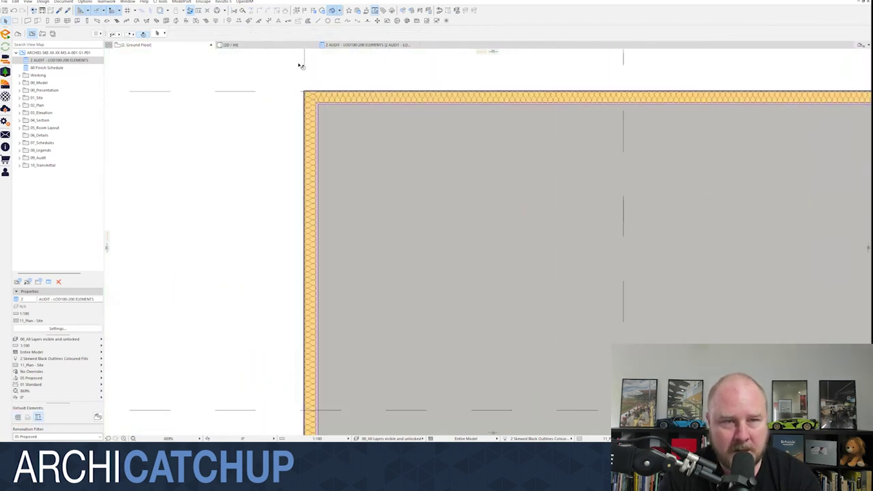
pyautogui.click(325, 165)
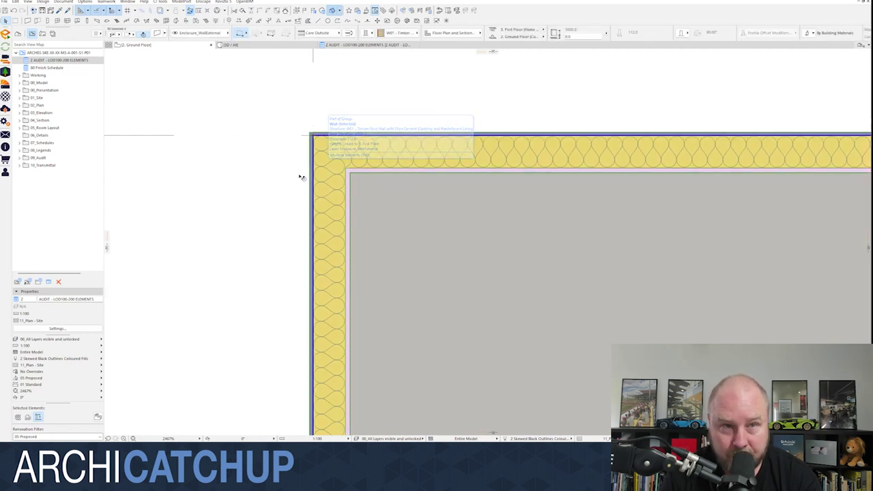
pyautogui.click(318, 33)
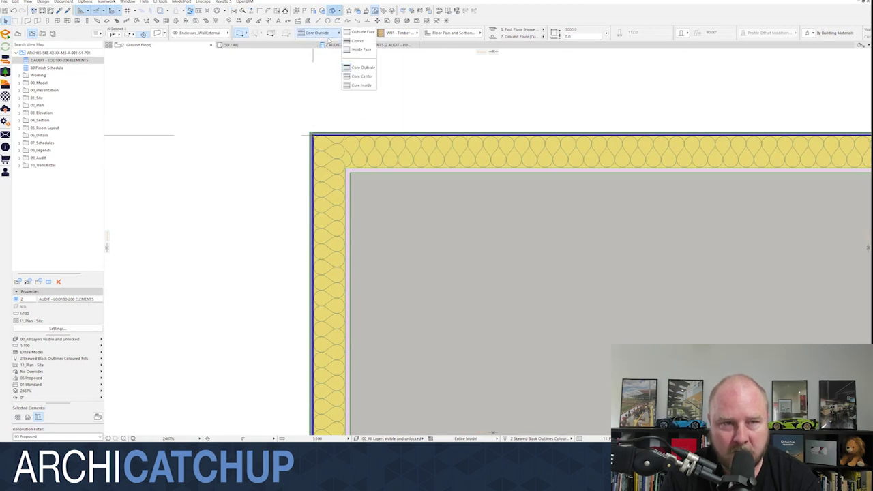
pyautogui.click(361, 67)
pyautogui.click(298, 112)
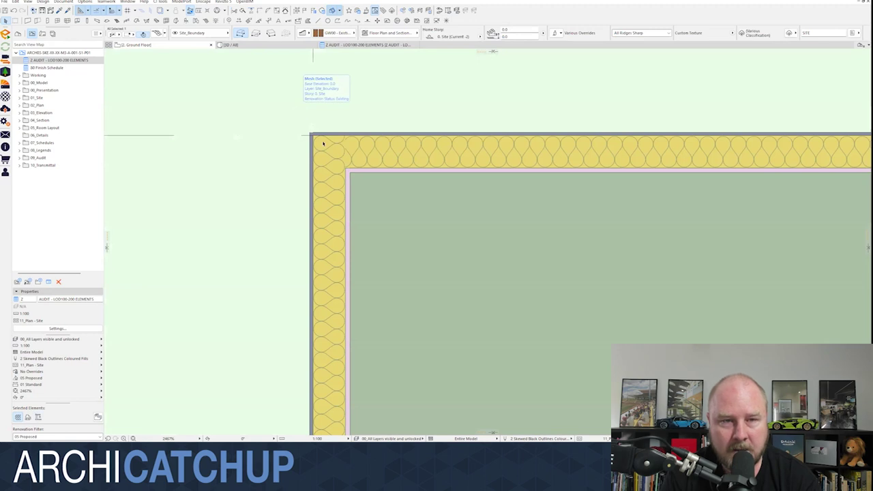
pyautogui.click(326, 172)
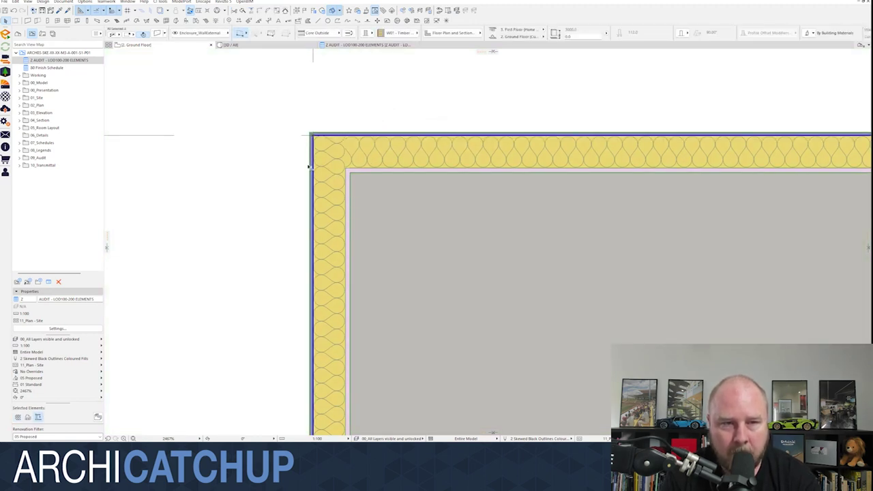
pyautogui.moveTo(316, 194)
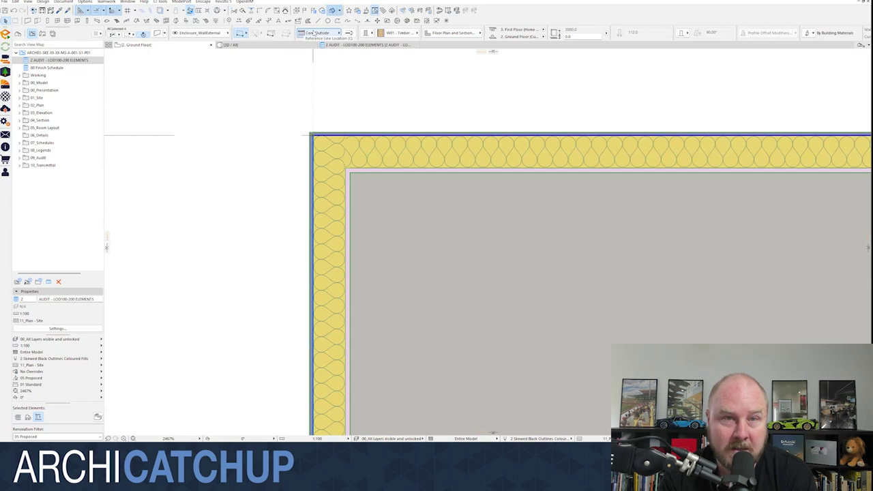
# Step: Change the two internal walls to composite W02 - Timber Stud Wall with Plasterboard Lining to both sides
pyautogui.scroll(-5, 366, 93)
pyautogui.moveTo(742, 353); pyautogui.dragTo(582, 327, button='middle')
pyautogui.click(582, 328)
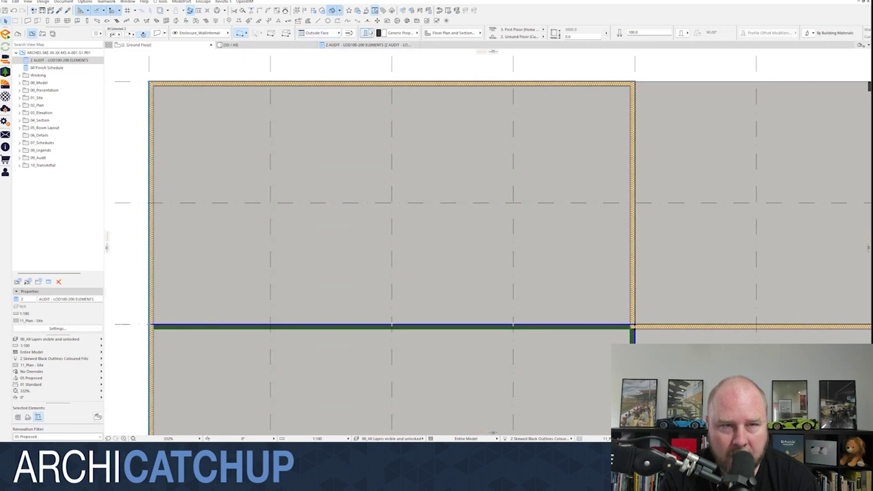
pyautogui.click(367, 32)
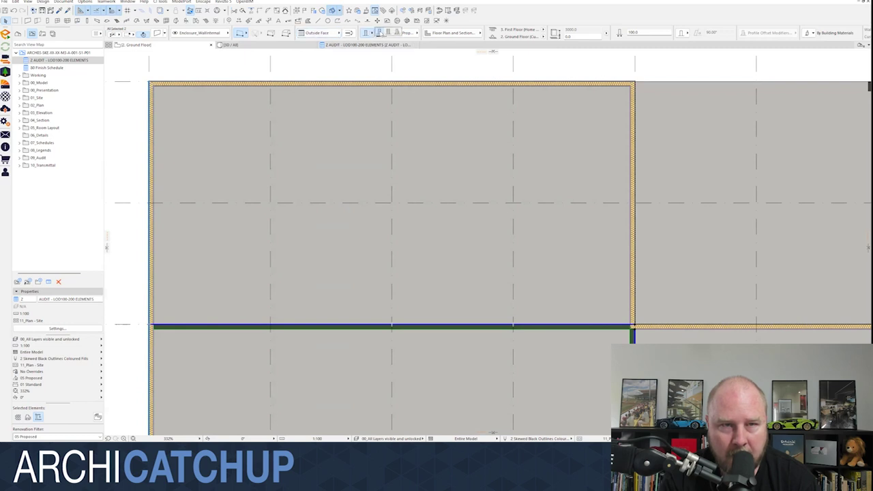
pyautogui.click(387, 32)
pyautogui.click(399, 33)
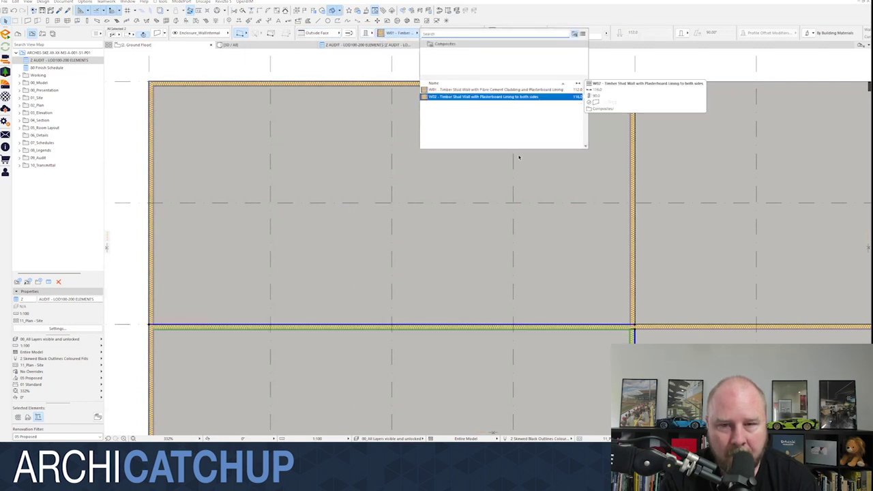
pyautogui.click(449, 96)
# Step: Extend the internal wall on grid E up to the external wall corner at grid 3
pyautogui.scroll(5, 607, 300)
pyautogui.click(623, 295)
pyautogui.scroll(3, 654, 298)
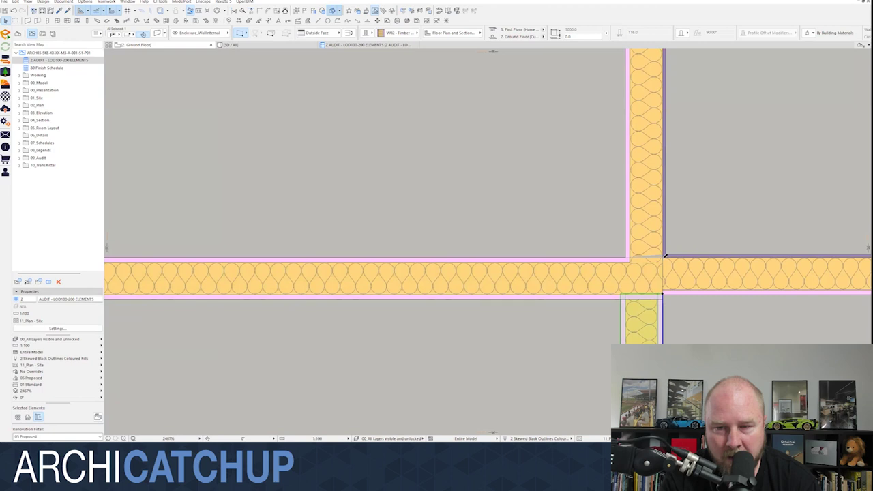
pyautogui.press('Escape')
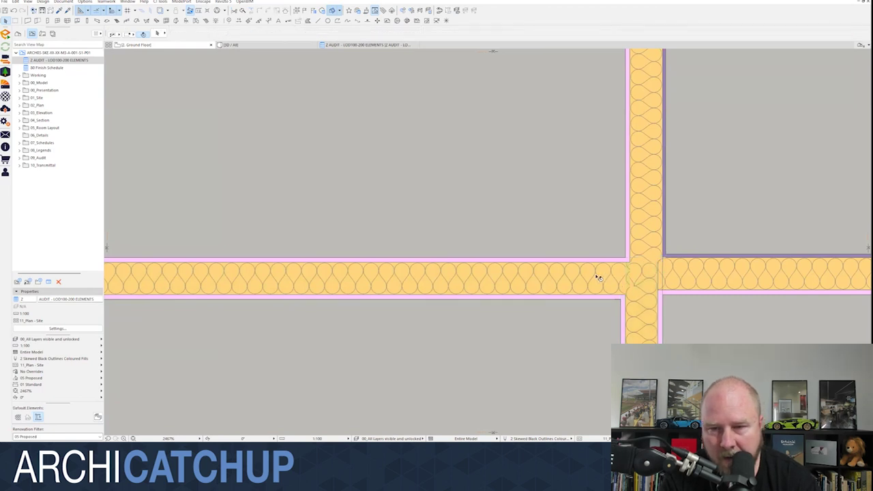
# Step: Set the reference line location of both internal walls to Core Outside
pyautogui.click(650, 289)
pyautogui.scroll(3, 635, 279)
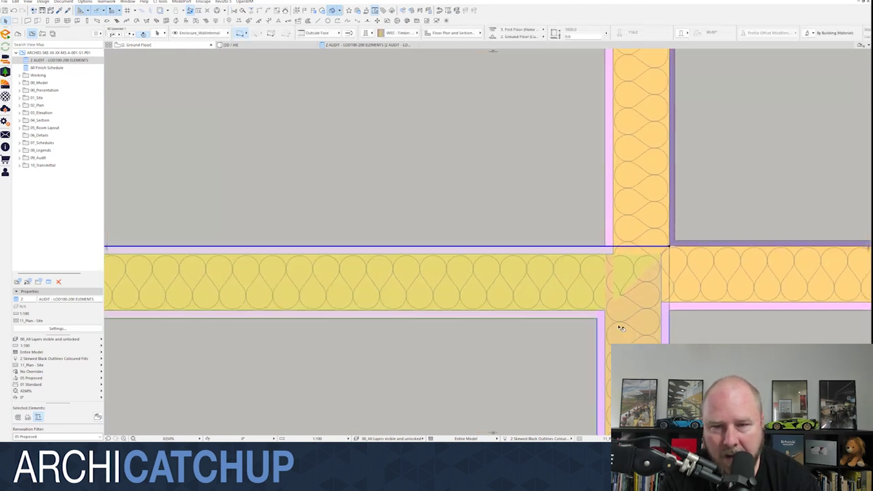
pyautogui.click(320, 33)
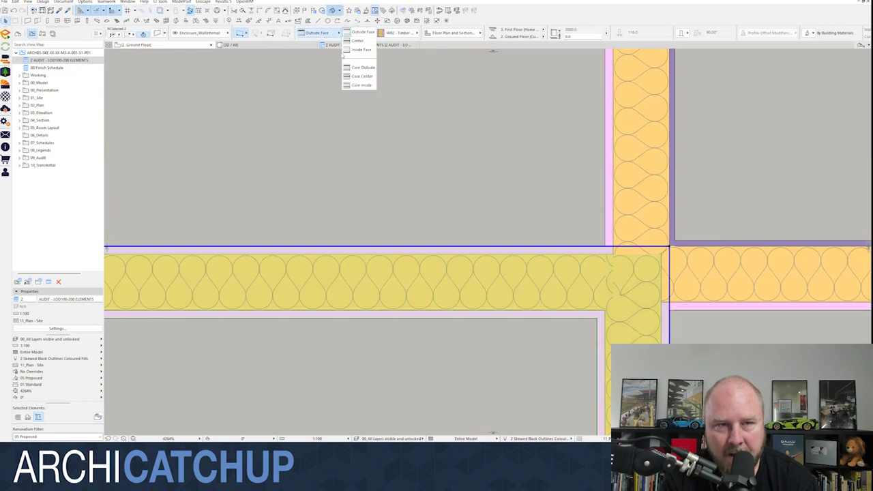
pyautogui.click(360, 67)
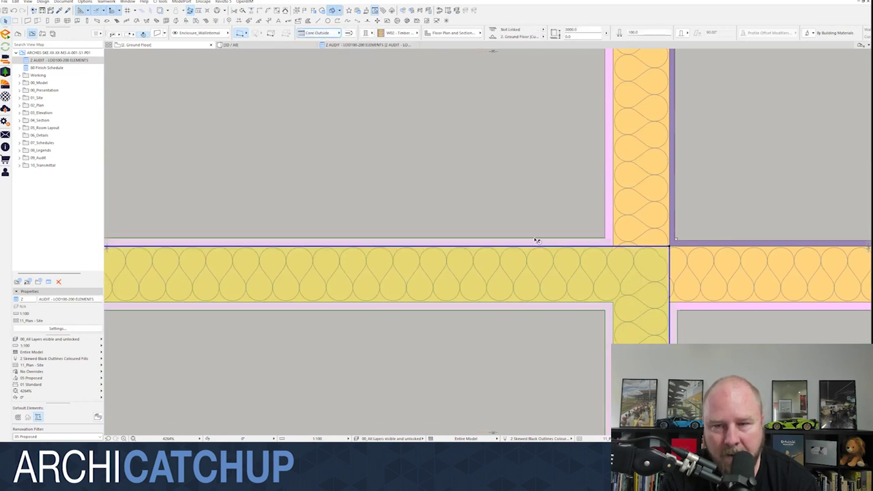
pyautogui.press('Escape')
# Step: Pull the end of the grid 3 internal wall back to the near core face of the grid E wall
pyautogui.click(556, 278)
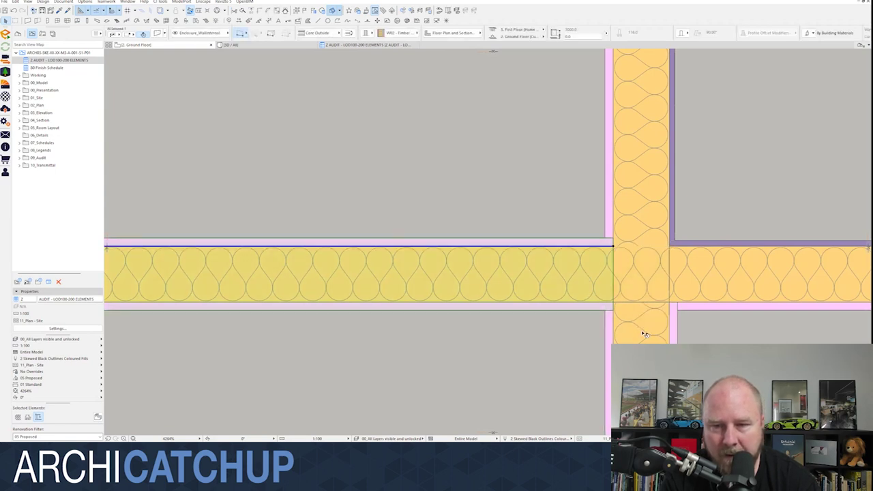
pyautogui.press('Escape')
pyautogui.scroll(-3, 569, 266)
pyautogui.scroll(-4, 569, 267)
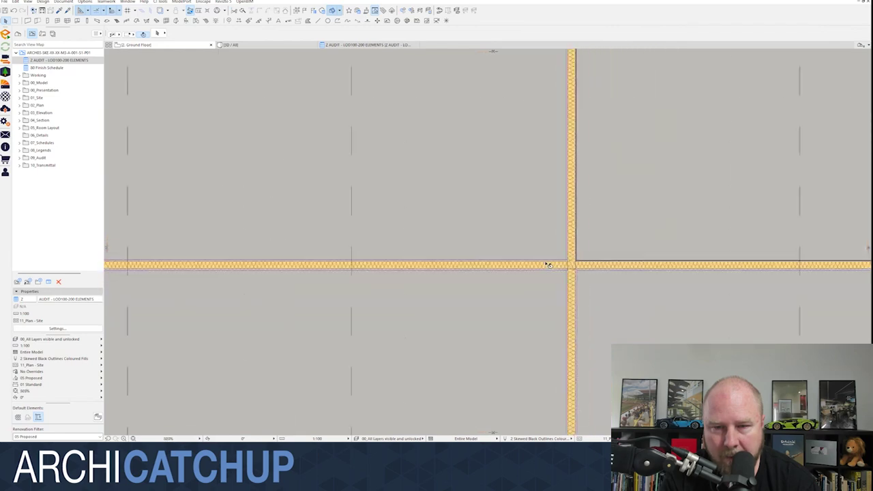
pyautogui.scroll(-5, 520, 233)
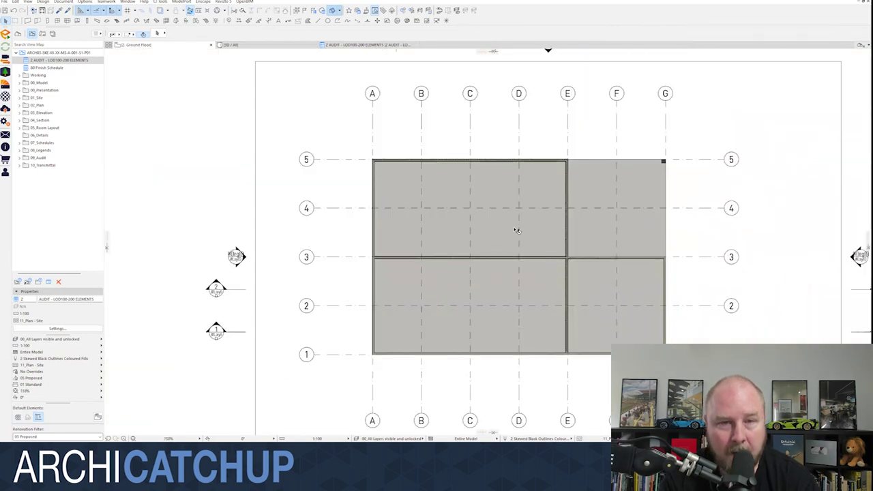
# Step: Change the slab between grids E-G and 3-5 from the generic material to a Concrete In situ building material
pyautogui.click(585, 186)
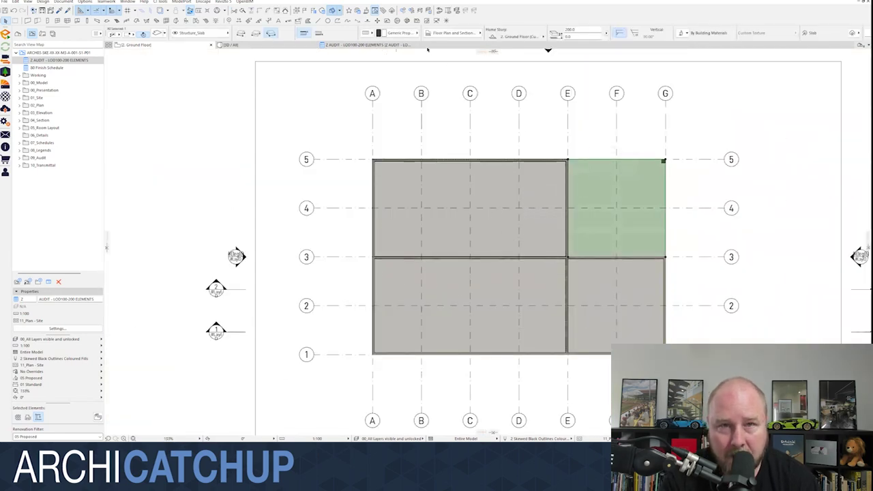
pyautogui.click(404, 35)
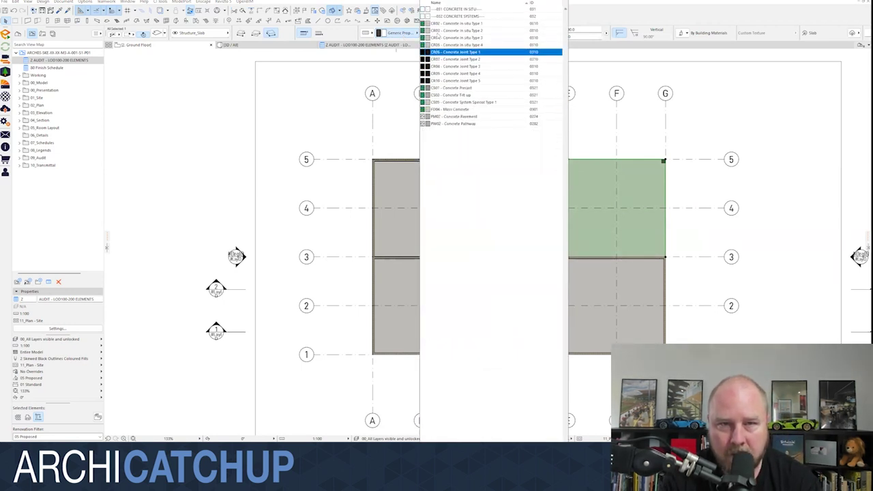
pyautogui.click(500, 109)
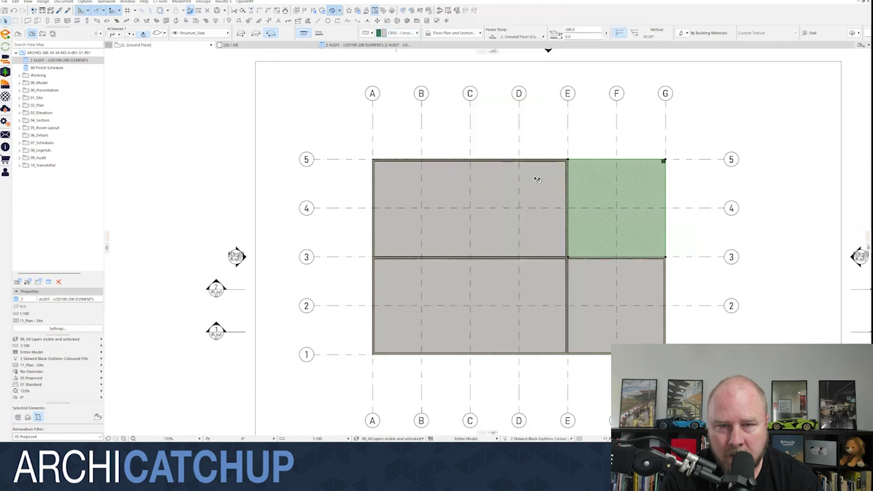
# Step: Set the building material of the main floor slab beneath the walls to CR02 - Concrete In situ Type 1
pyautogui.click(408, 33)
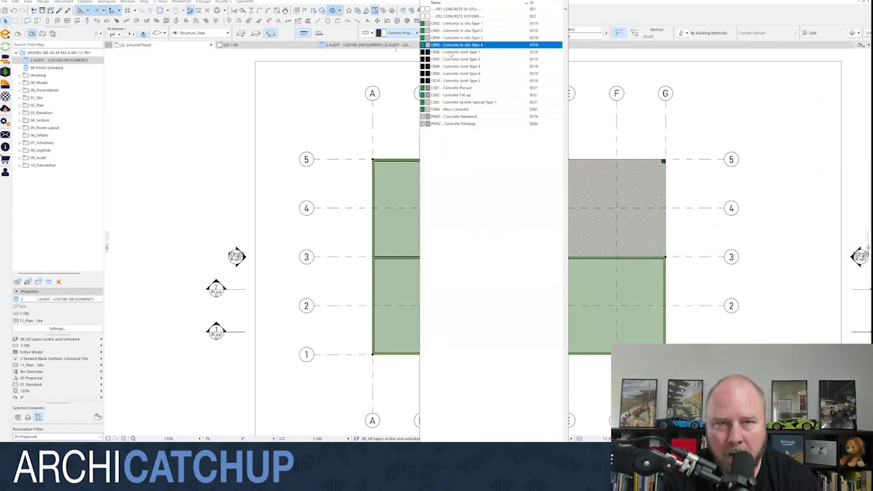
pyautogui.click(441, 116)
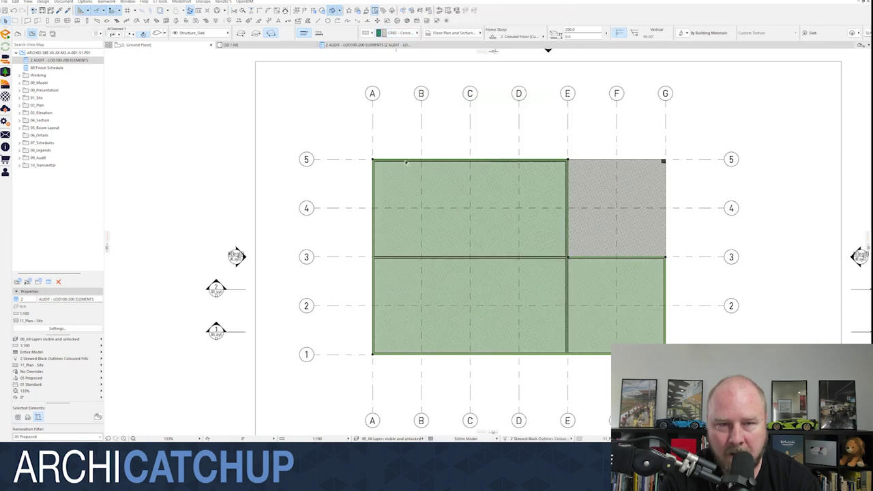
pyautogui.press('Escape')
pyautogui.scroll(3, 491, 211)
pyautogui.click(491, 174)
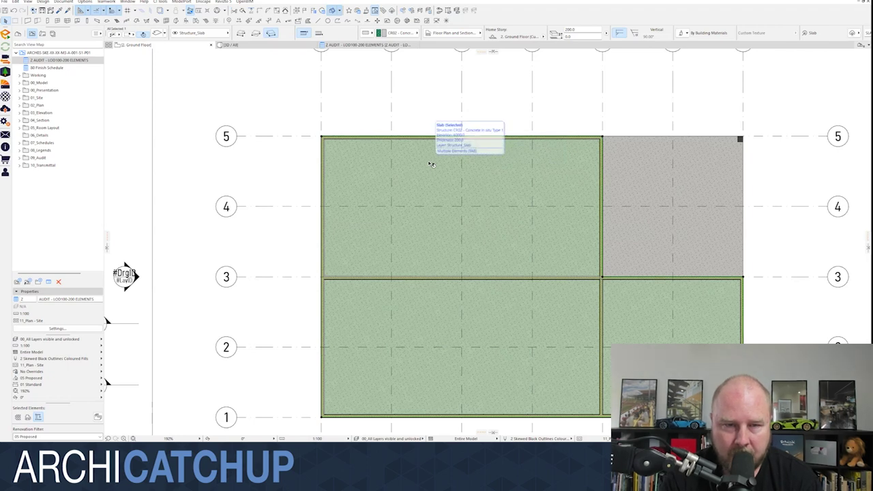
pyautogui.scroll(2, 431, 164)
pyautogui.scroll(-2, 444, 176)
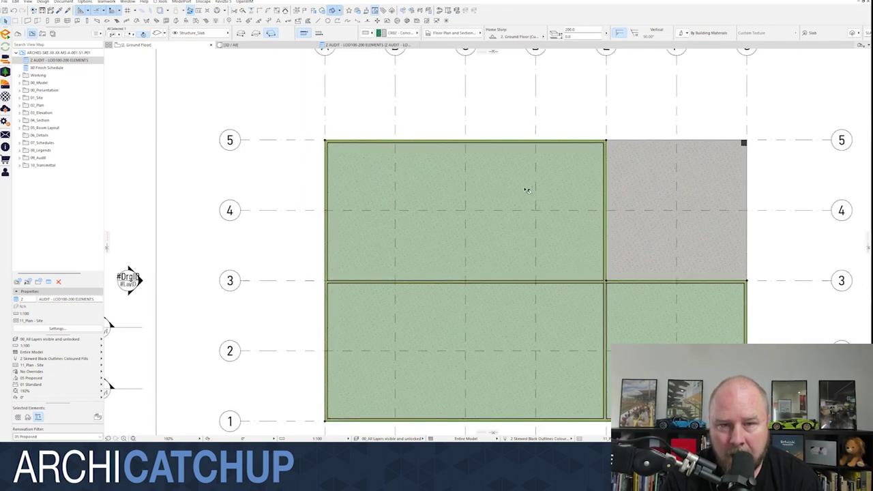
pyautogui.hscroll(2, 488, 164)
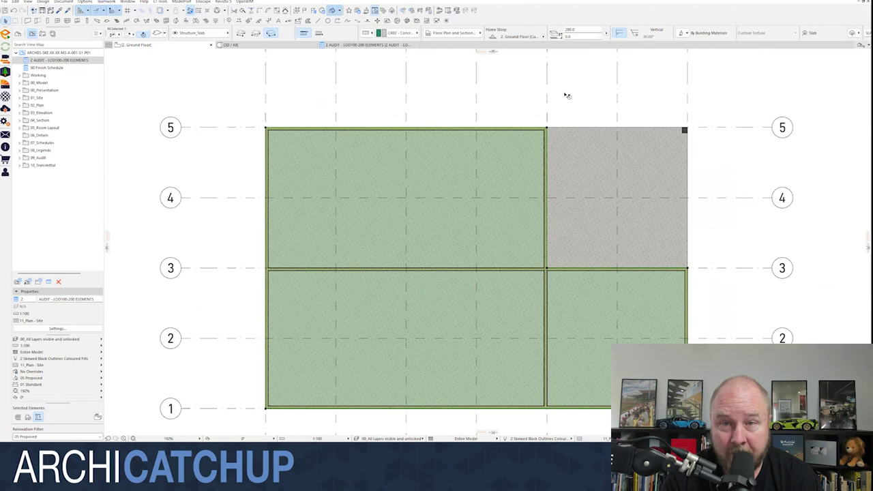
pyautogui.click(598, 154)
pyautogui.moveTo(581, 106)
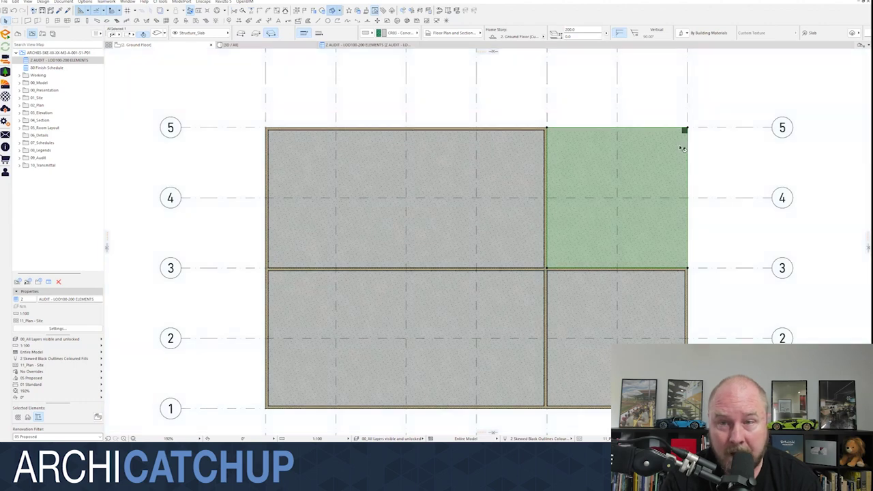
pyautogui.press('Escape')
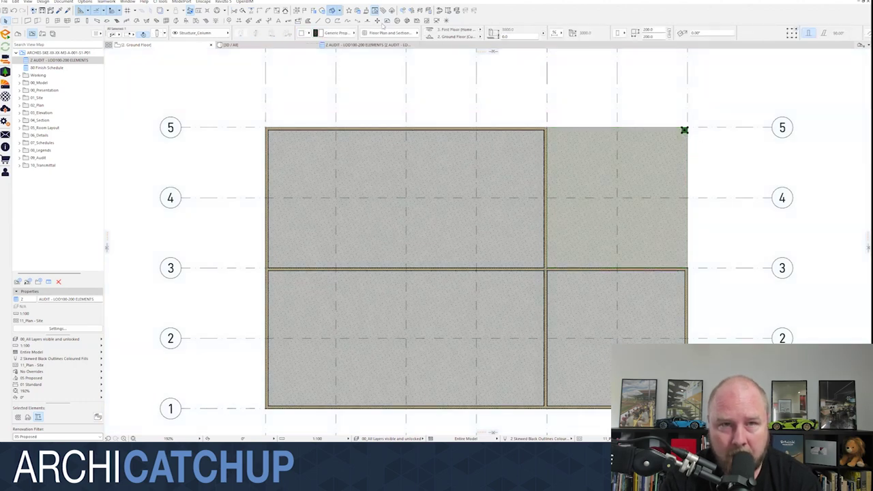
pyautogui.click(305, 33)
pyautogui.click(322, 42)
pyautogui.moveTo(327, 55)
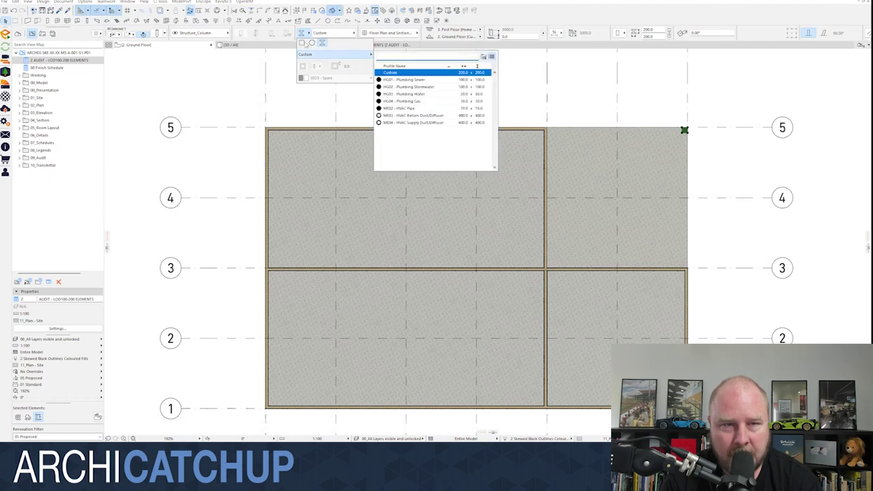
pyautogui.click(302, 43)
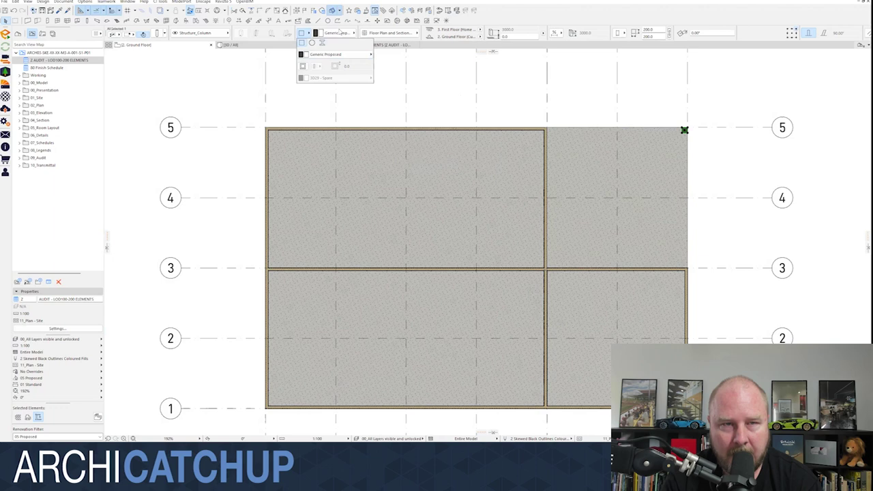
# Step: Set the building material of the column at grid intersection G/5 to ST01 - Structural Steel - HDG Finish
pyautogui.click(337, 33)
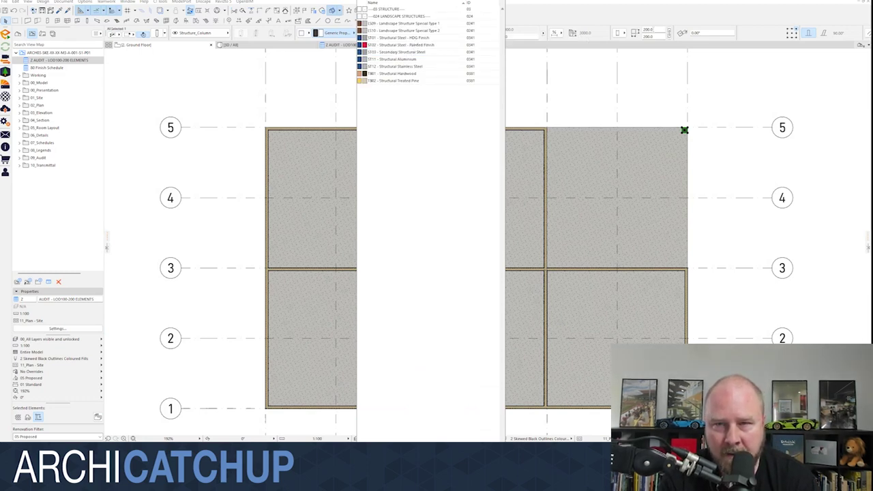
pyautogui.click(399, 37)
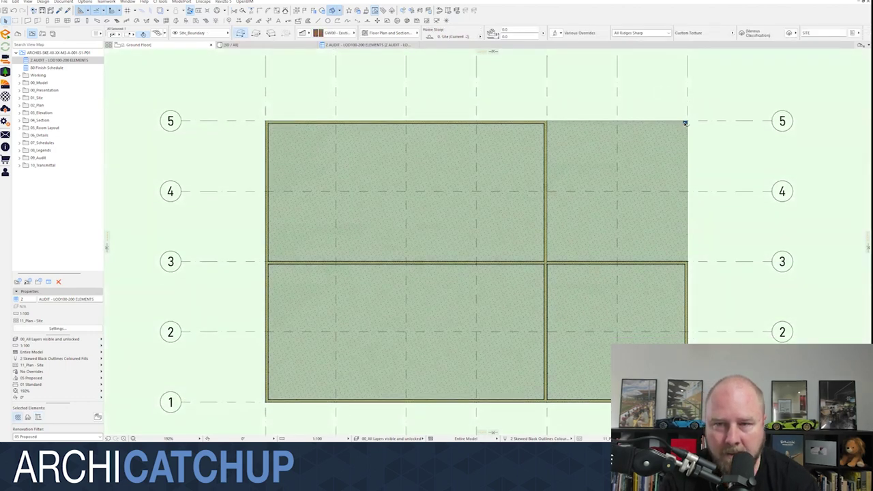
pyautogui.scroll(3, 684, 123)
pyautogui.scroll(-3, 585, 125)
pyautogui.scroll(-2, 337, 89)
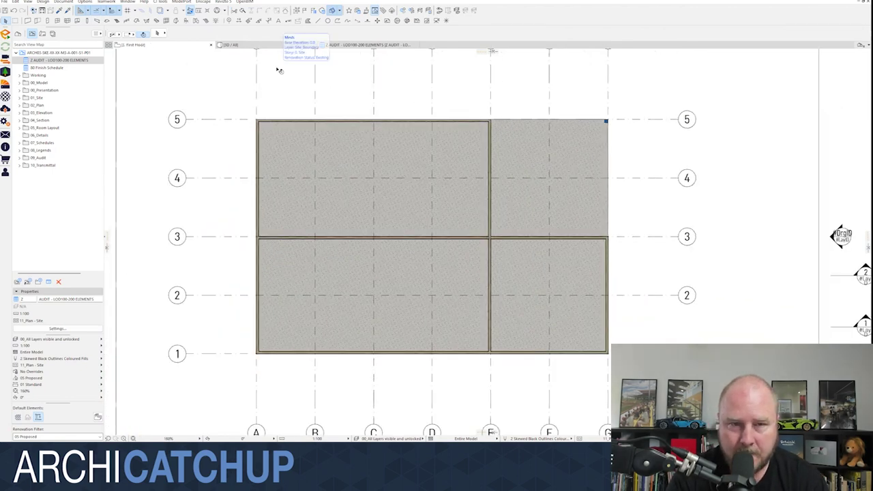
pyautogui.hotkey('ctrl', 'Up')
pyautogui.click(345, 159)
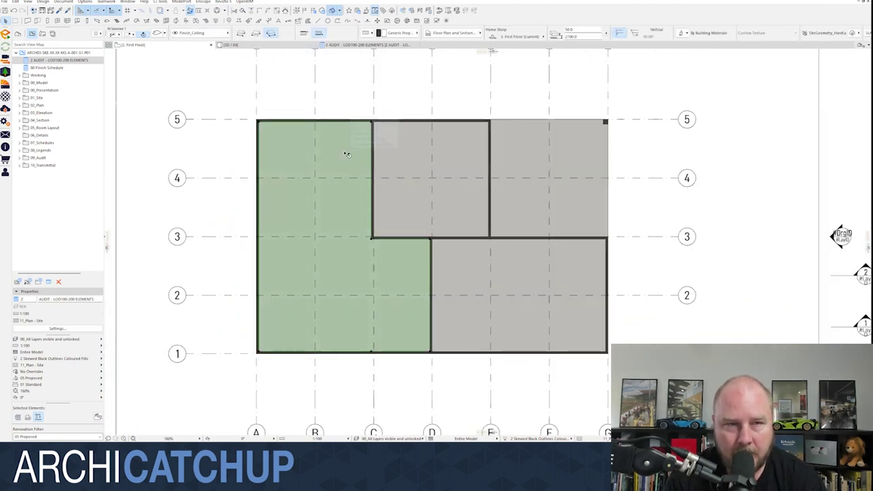
pyautogui.hotkey('ctrl', 'a')
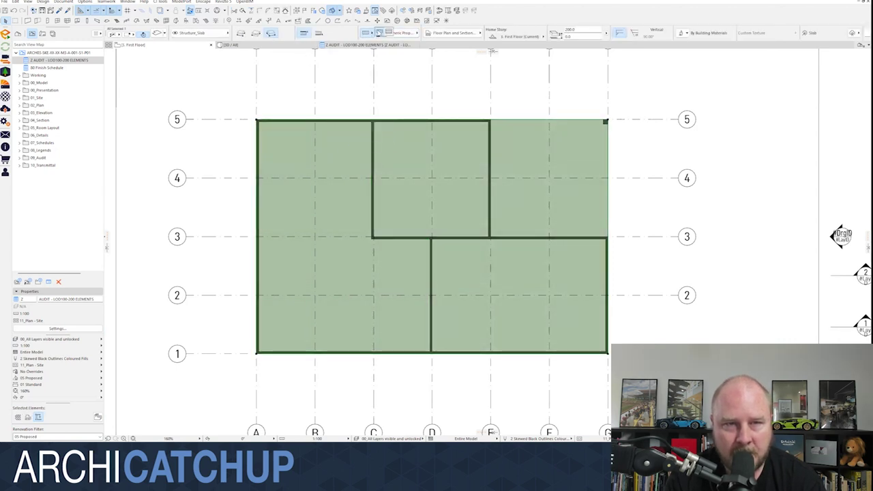
pyautogui.click(399, 33)
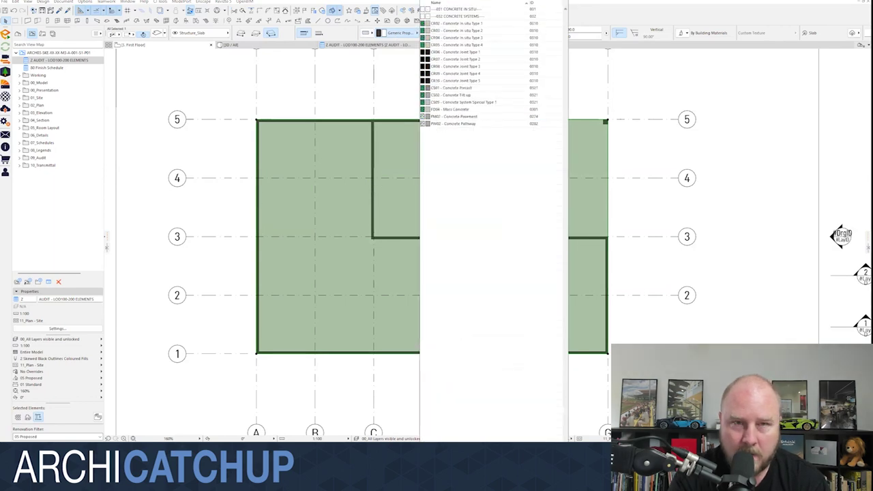
pyautogui.click(575, 148)
pyautogui.hotkey('ctrl', 'a')
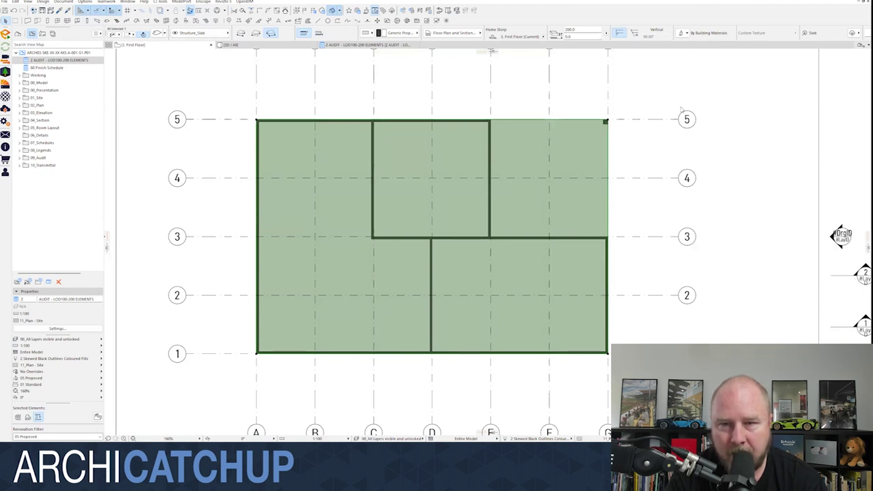
pyautogui.click(605, 235)
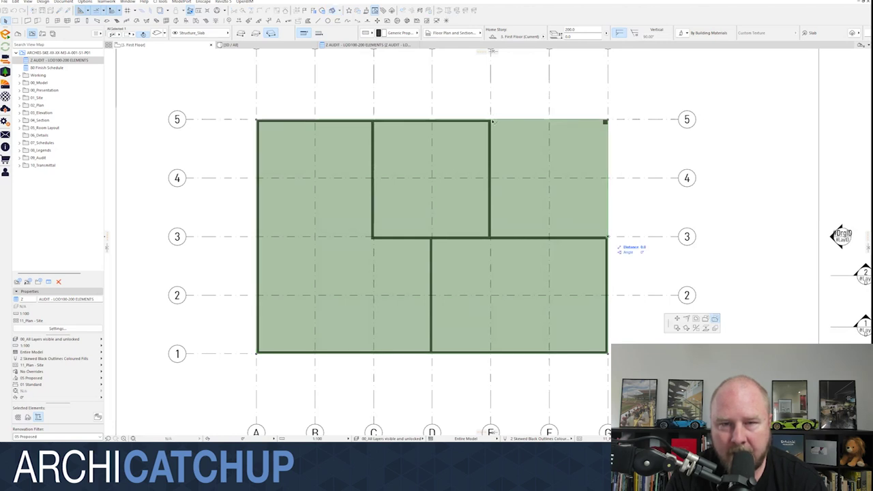
pyautogui.press('Escape')
# Step: Transfer the settings of the ground floor slab between grids E-G and 3-5 to the first floor structural slab
pyautogui.hotkey('ctrl', 'Down')
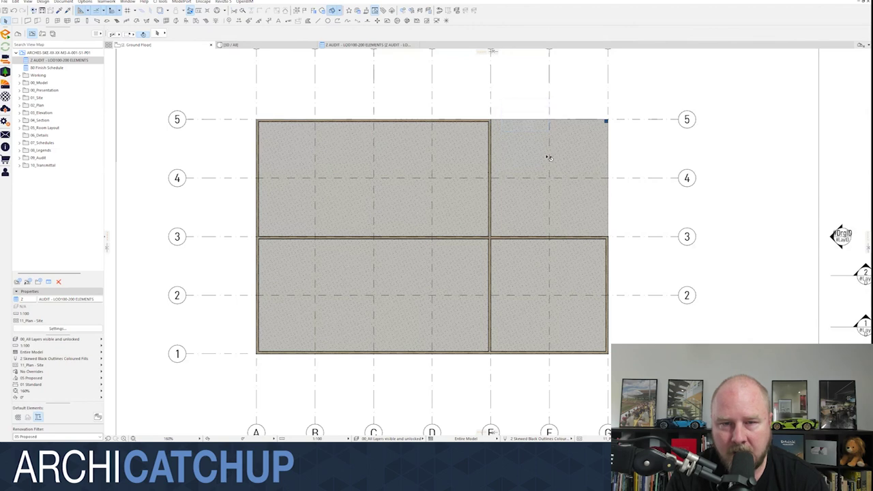
pyautogui.click(543, 150)
pyautogui.hotkey('ctrl', 'Up')
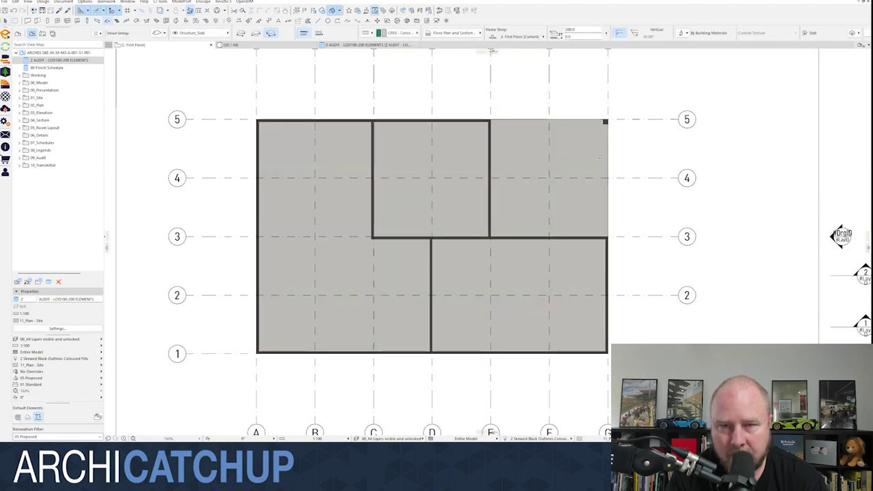
# Step: Change the first floor external walls to the W01 timber stud composite and set their reference line to Core Outside
pyautogui.click(607, 235)
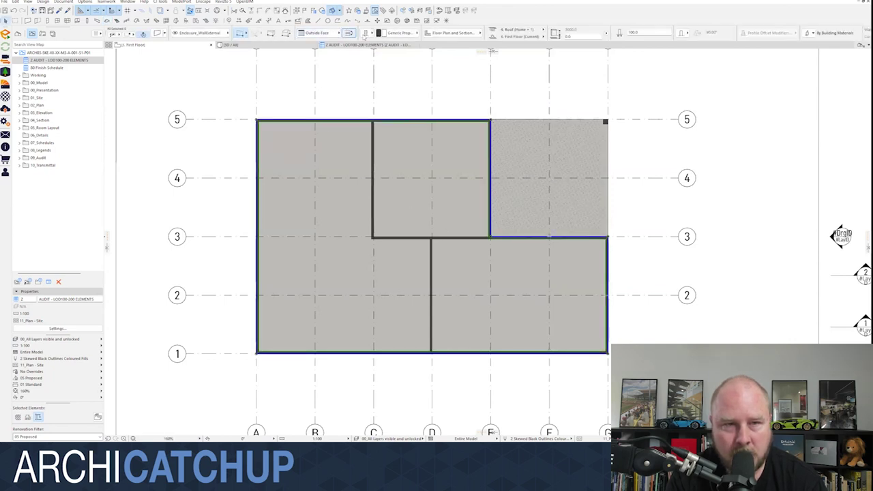
pyautogui.click(396, 34)
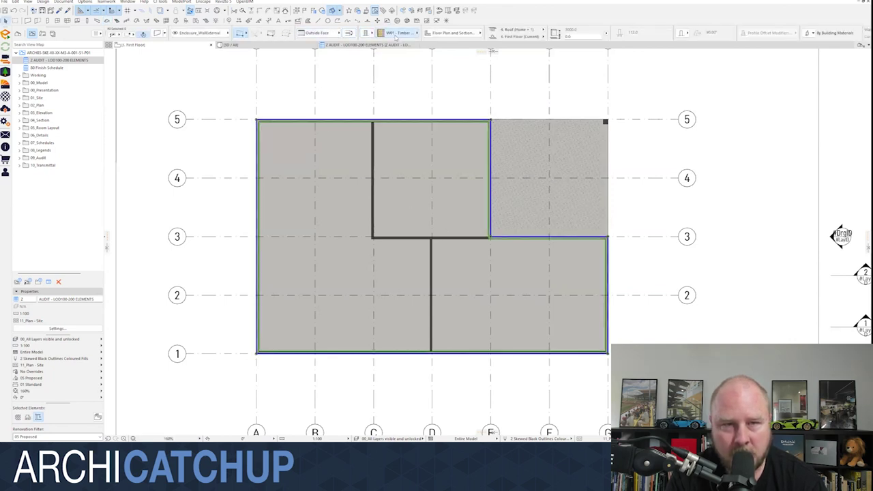
pyautogui.click(319, 33)
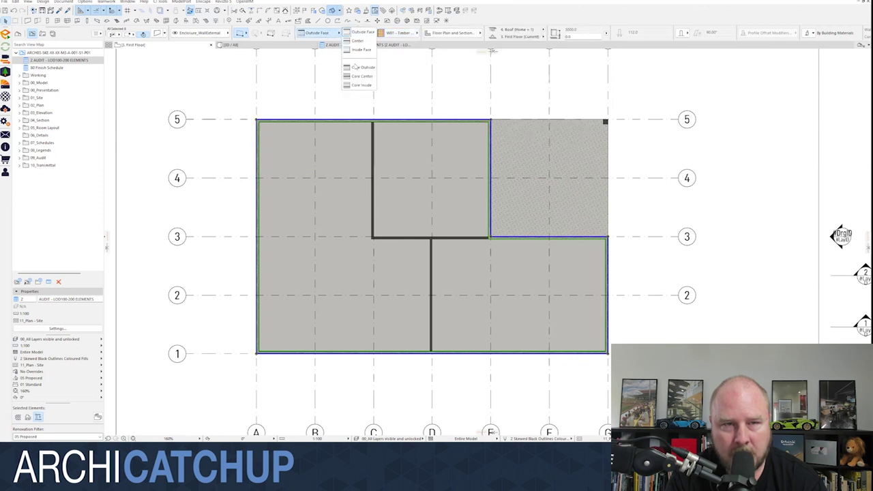
pyautogui.click(355, 66)
# Step: Change all first floor internal walls to the W02 - Timber Stud Wall with Plasterboard Lining to both sides composite
pyautogui.click(373, 143)
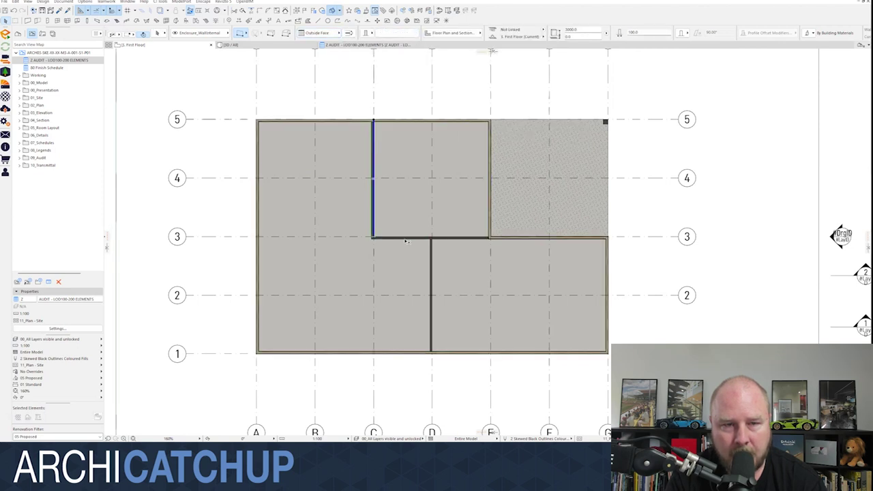
pyautogui.press('Escape')
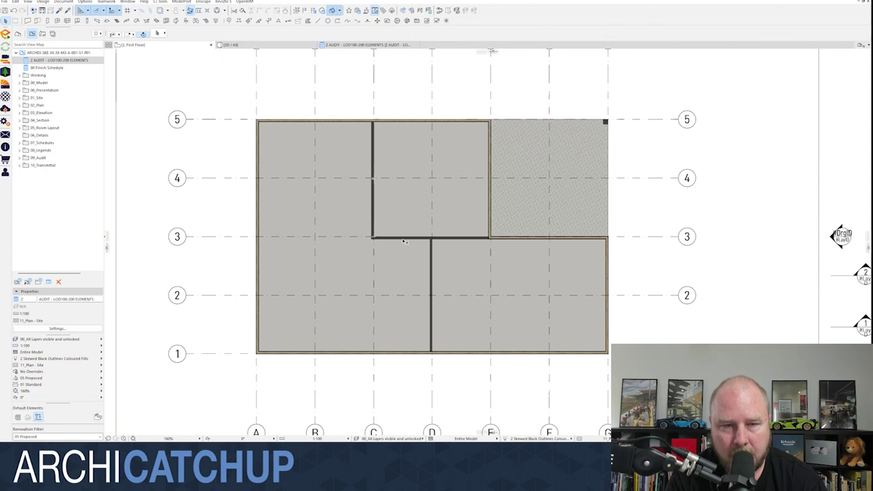
pyautogui.scroll(3, 382, 240)
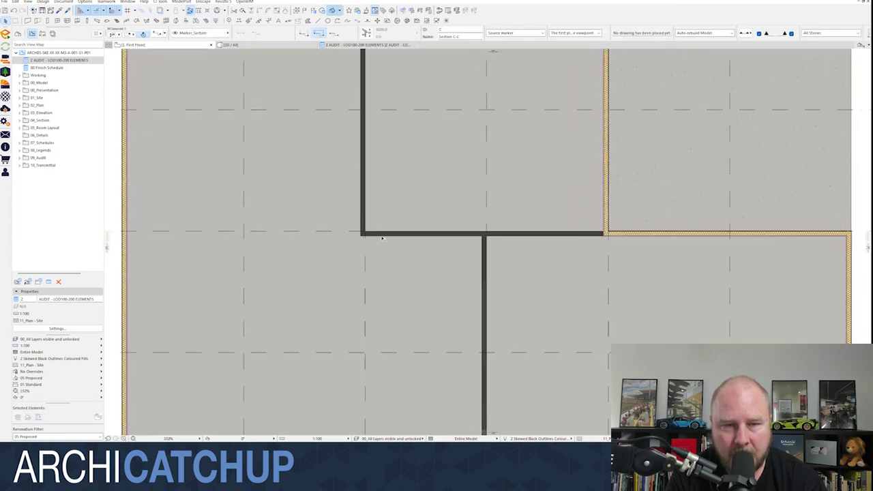
pyautogui.click(364, 214)
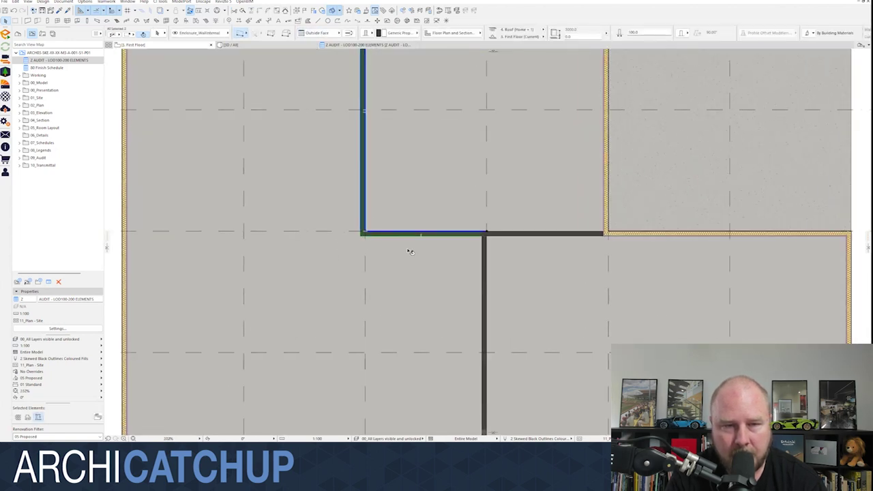
pyautogui.keyDown('shift'); pyautogui.click(486, 254); pyautogui.keyUp('shift')
pyautogui.keyDown('shift'); pyautogui.click(505, 234); pyautogui.keyUp('shift')
pyautogui.click(368, 33)
pyautogui.click(386, 33)
pyautogui.click(397, 32)
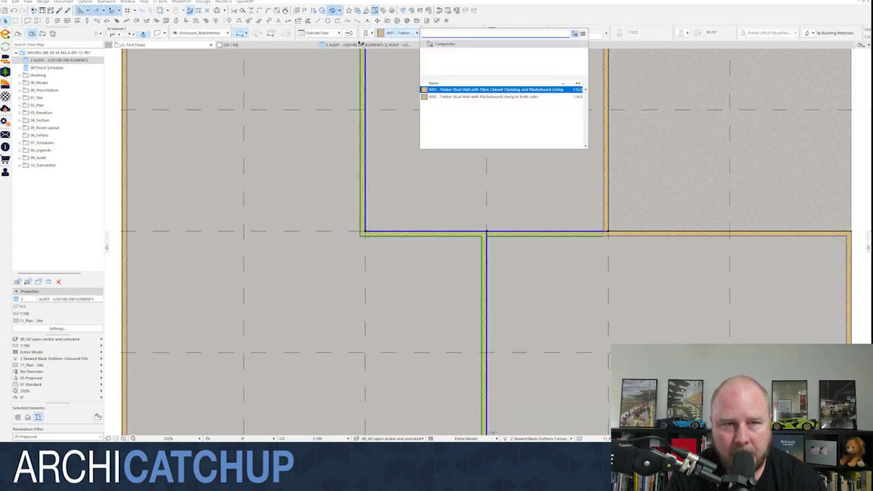
# Step: Set the reference line location of the first floor internal walls to Core Outside
pyautogui.click(367, 32)
pyautogui.click(360, 68)
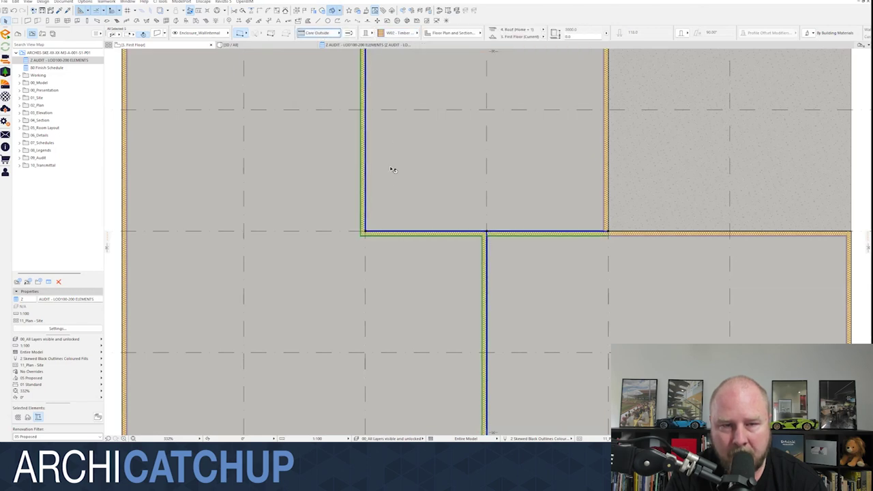
pyautogui.scroll(-3, 398, 175)
pyautogui.press('Escape')
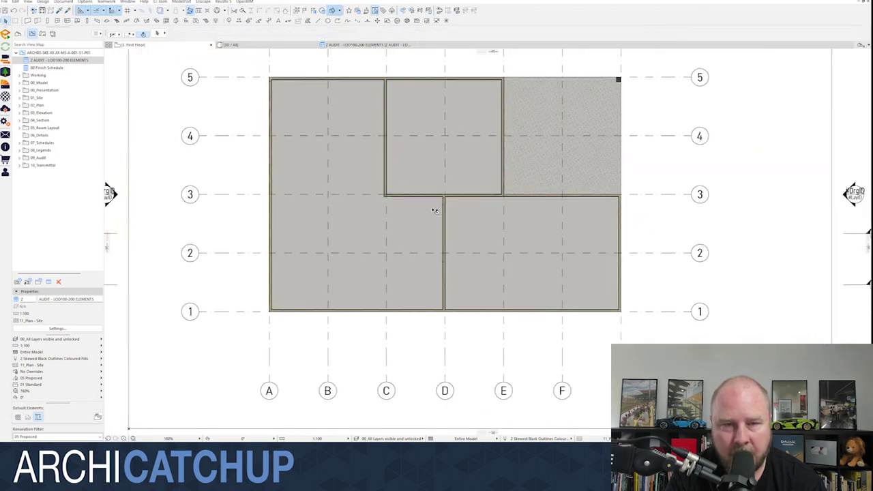
# Step: Set the building material of the three first floor ceiling slabs to LN02 - Plasterboard 10mm General
pyautogui.click(463, 165)
pyautogui.keyDown('shift'); pyautogui.click(378, 130); pyautogui.keyUp('shift')
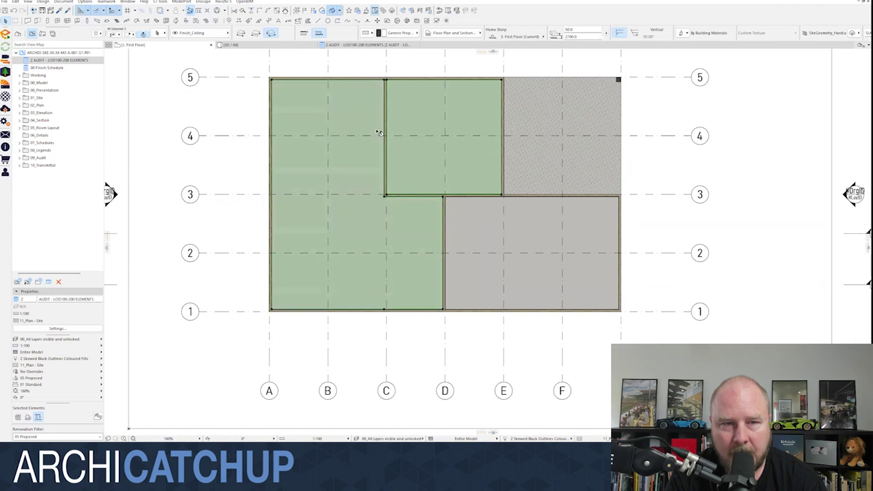
pyautogui.keyDown('shift'); pyautogui.click(516, 179); pyautogui.keyUp('shift')
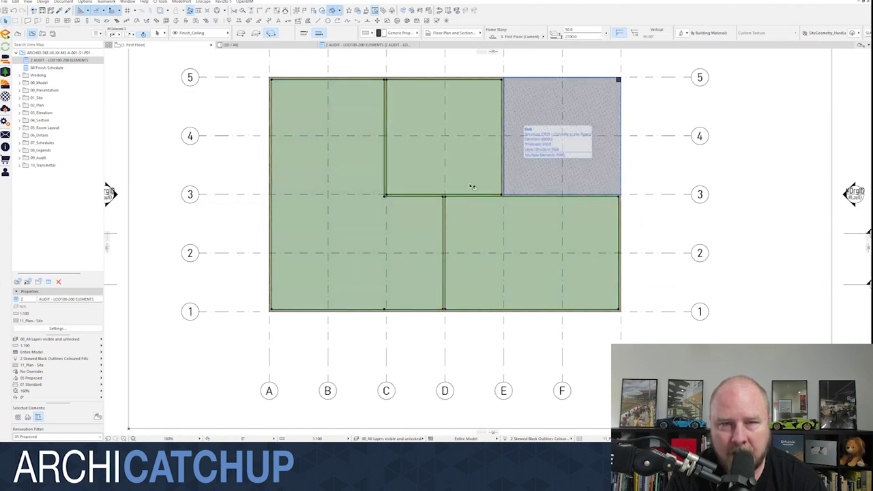
pyautogui.click(401, 34)
pyautogui.write('ceiling')
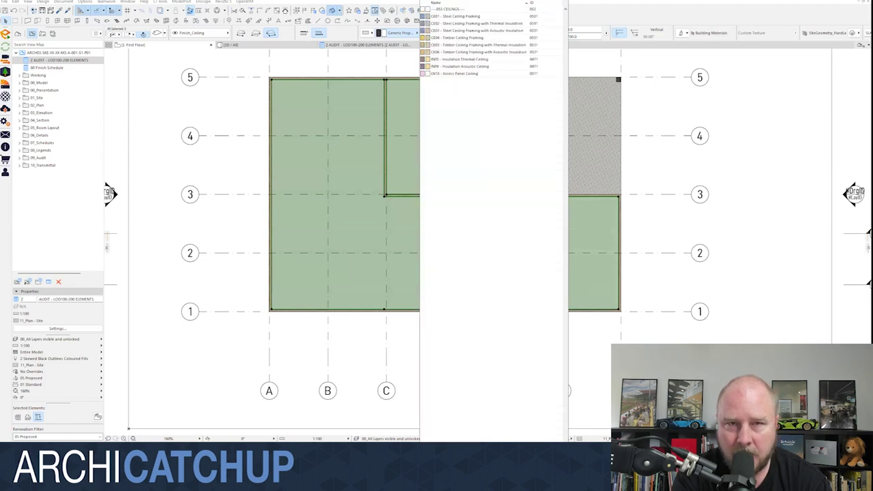
pyautogui.press('BackSpace')
pyautogui.press('BackSpace')
pyautogui.press('BackSpace')
pyautogui.press('BackSpace')
pyautogui.press('BackSpace')
pyautogui.press('BackSpace')
pyautogui.press('BackSpace')
pyautogui.write('plasterboard')
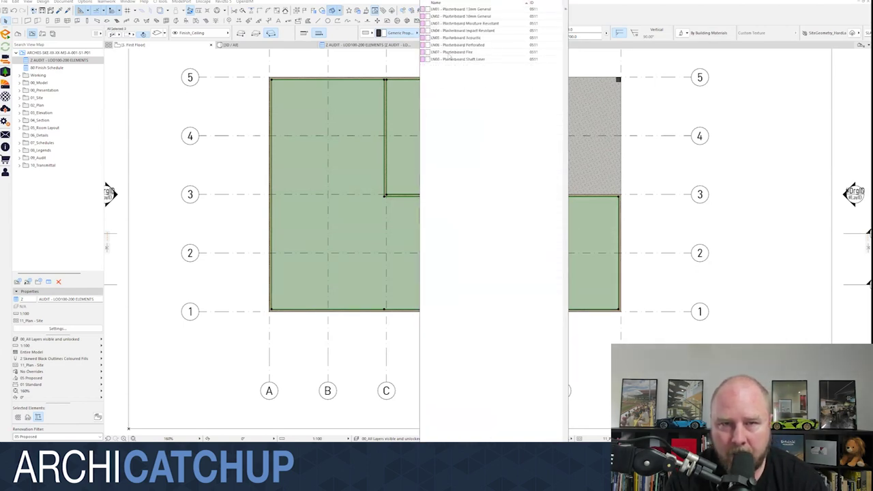
pyautogui.click(465, 23)
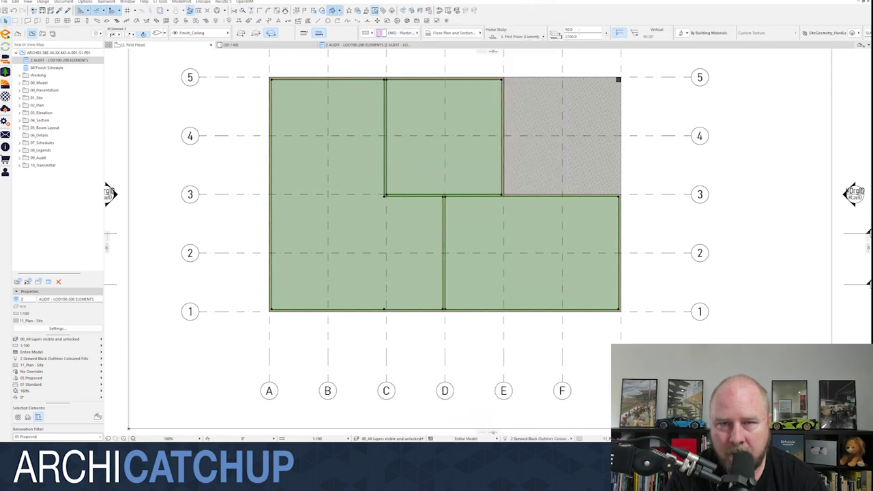
# Step: Set the thickness of the three first floor ceiling slabs to 10 mm
pyautogui.keyDown('alt'); pyautogui.click(553, 106); pyautogui.keyUp('alt')
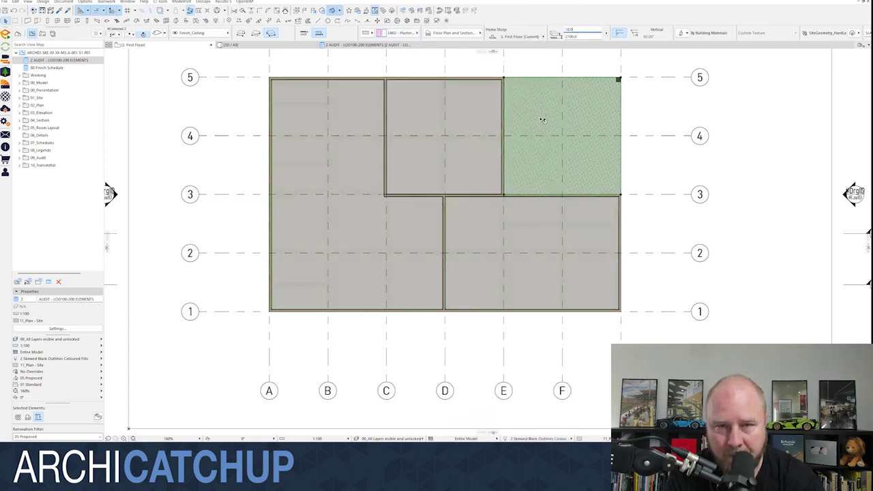
pyautogui.press('Escape')
pyautogui.click(529, 98)
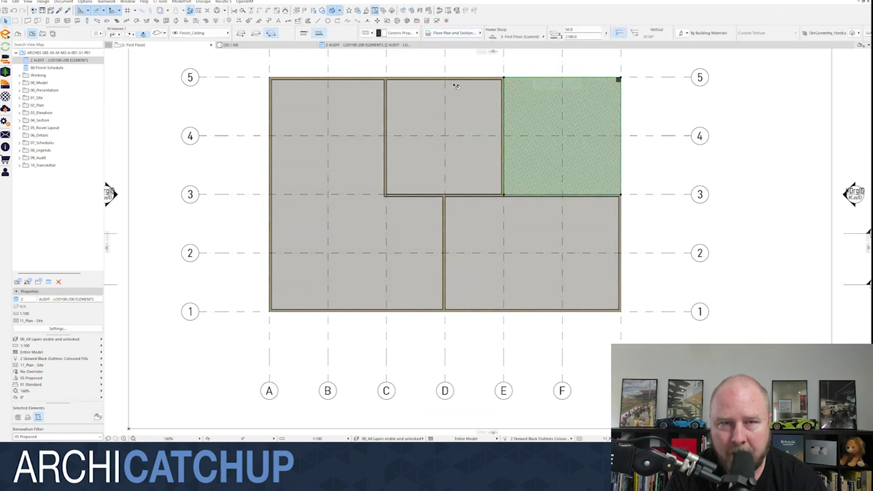
pyautogui.press('Escape')
# Step: Examine the gable walls, roof and balcony column in the 3D model for elements that still use generic materials
pyautogui.scroll(-3, 400, 126)
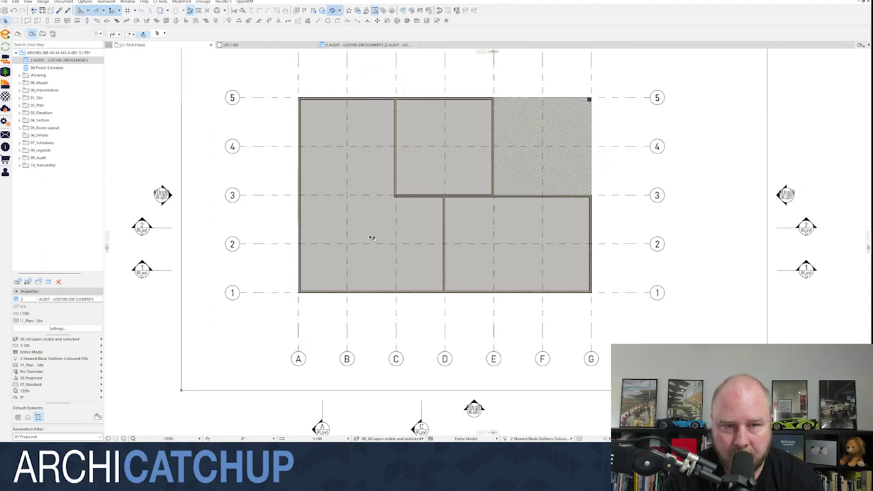
pyautogui.click(280, 45)
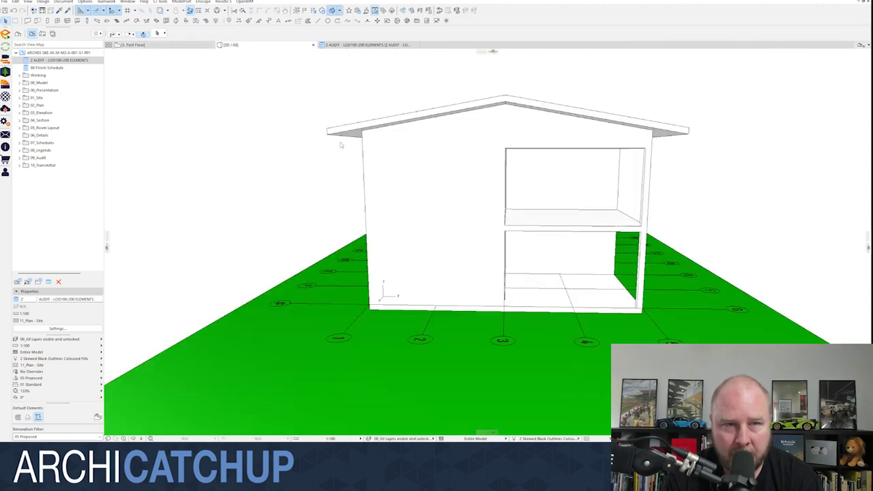
pyautogui.keyDown('shift'); pyautogui.moveTo(439, 163); pyautogui.dragTo(416, 83, button='middle'); pyautogui.keyUp('shift')
pyautogui.click(469, 123)
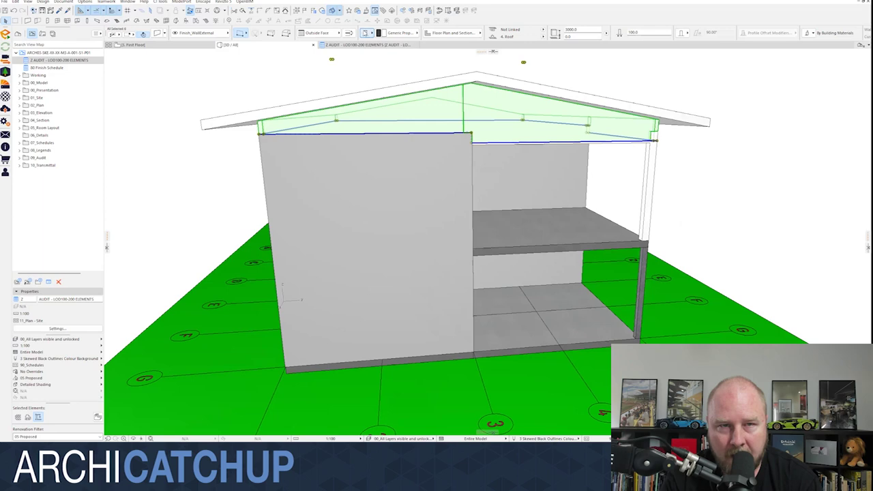
pyautogui.press('Escape')
pyautogui.keyDown('shift'); pyautogui.moveTo(551, 164); pyautogui.dragTo(452, 208, button='middle'); pyautogui.keyUp('shift')
pyautogui.click(454, 222)
pyautogui.press('Escape')
pyautogui.keyDown('shift'); pyautogui.moveTo(457, 224); pyautogui.dragTo(366, 87, button='middle'); pyautogui.keyUp('shift')
# Step: Select the grouped Generic Proposed walls from the audit schedule in 3D and change them to the W01 - Timber composite
pyautogui.click(368, 44)
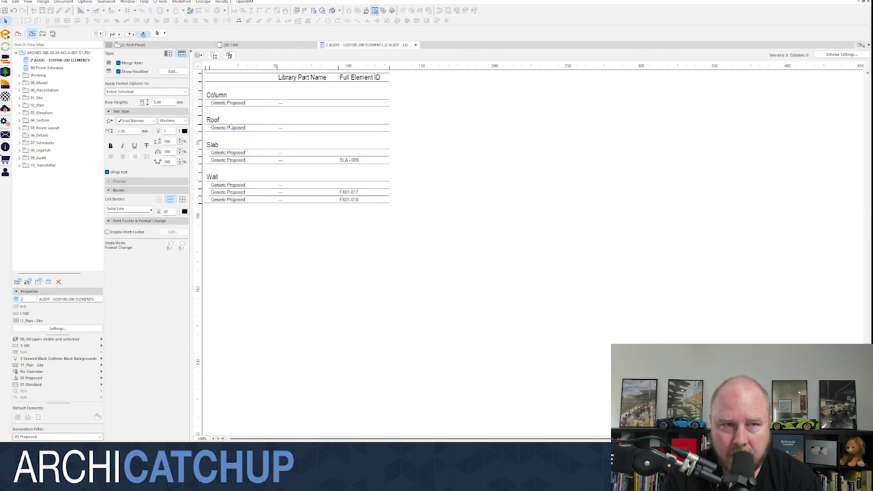
pyautogui.click(239, 186)
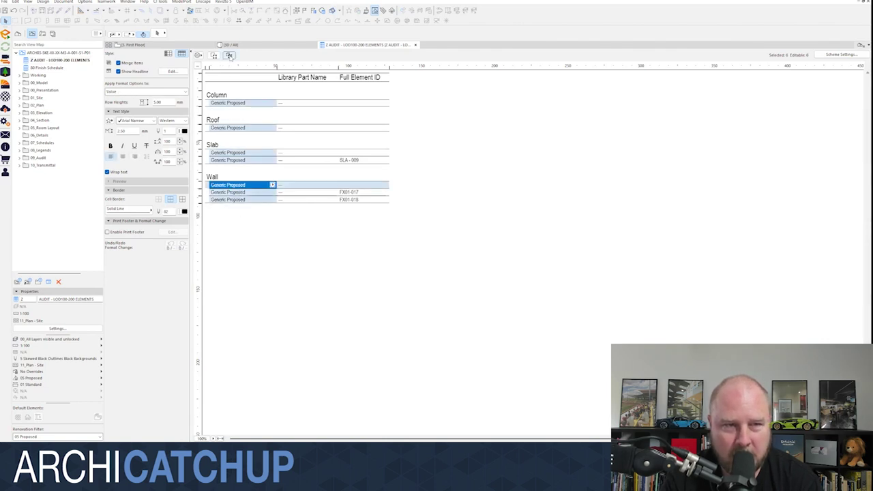
pyautogui.click(229, 45)
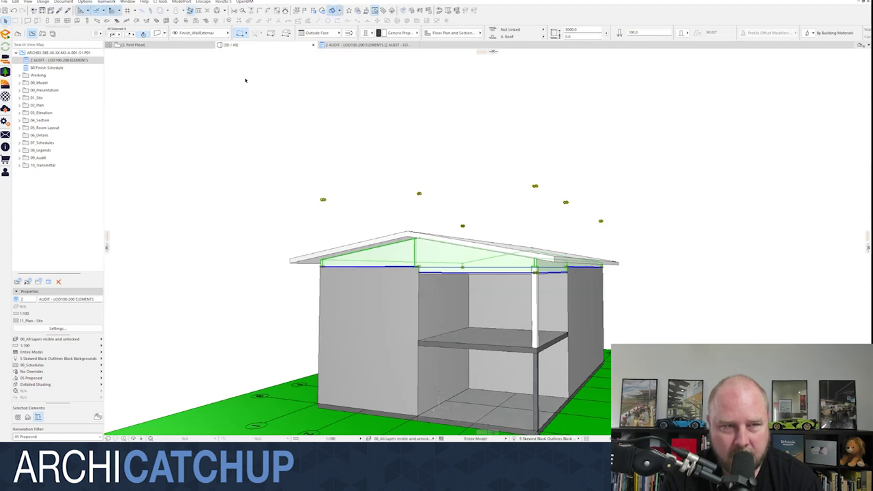
pyautogui.click(361, 45)
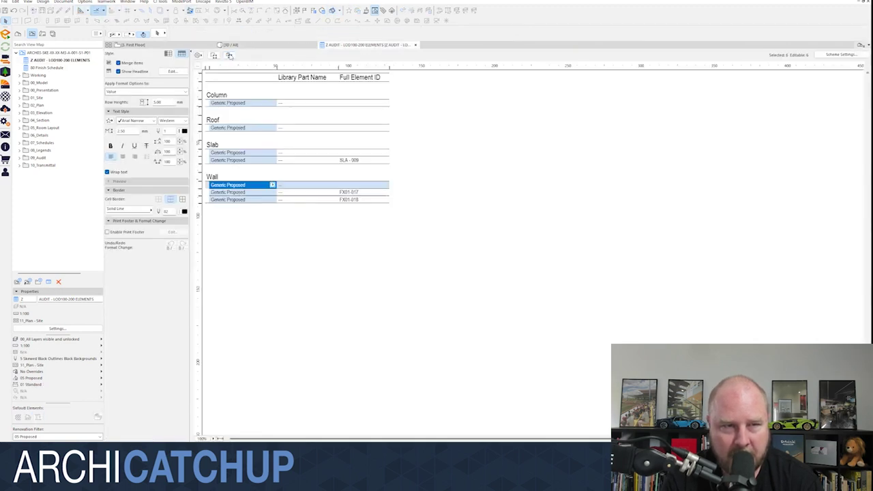
pyautogui.click(229, 45)
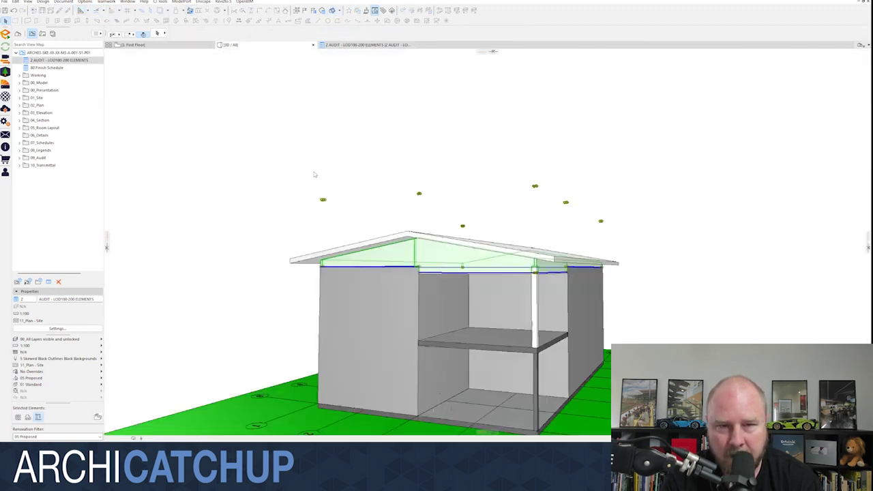
pyautogui.click(367, 36)
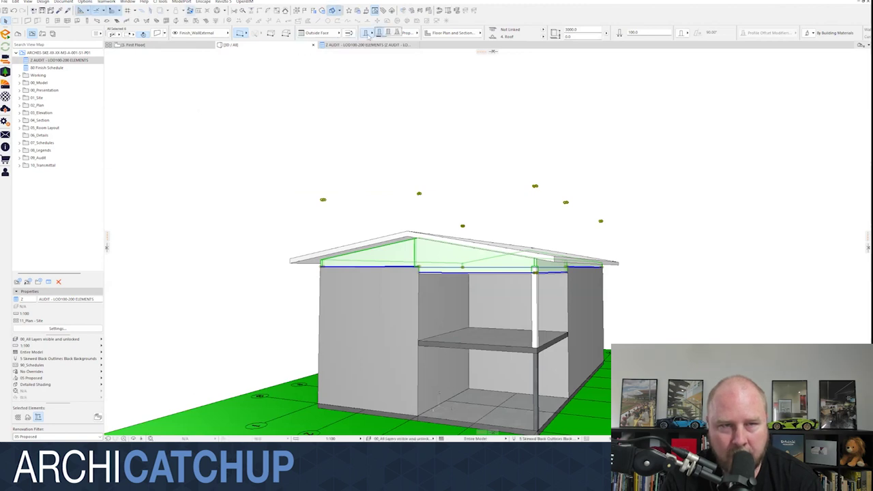
pyautogui.click(386, 33)
pyautogui.click(393, 35)
# Step: Set the reference line location of the selected roof-level external walls to Core Outside
pyautogui.click(338, 32)
pyautogui.click(361, 68)
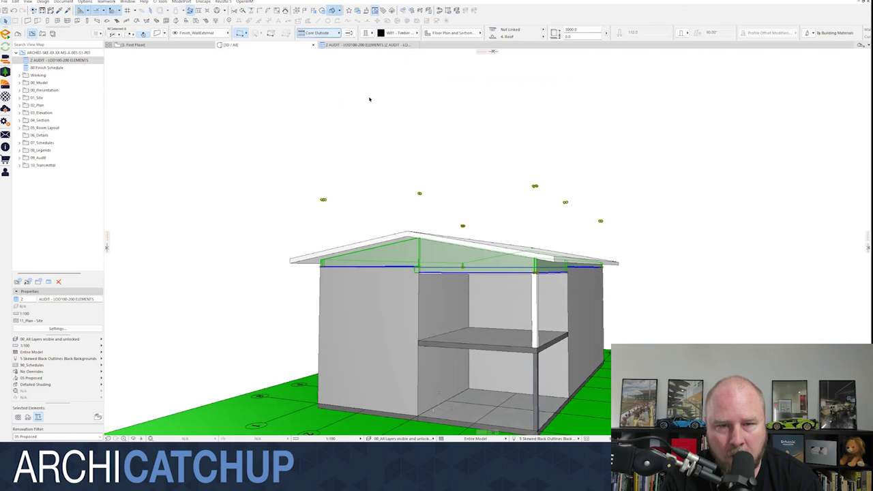
pyautogui.click(328, 143)
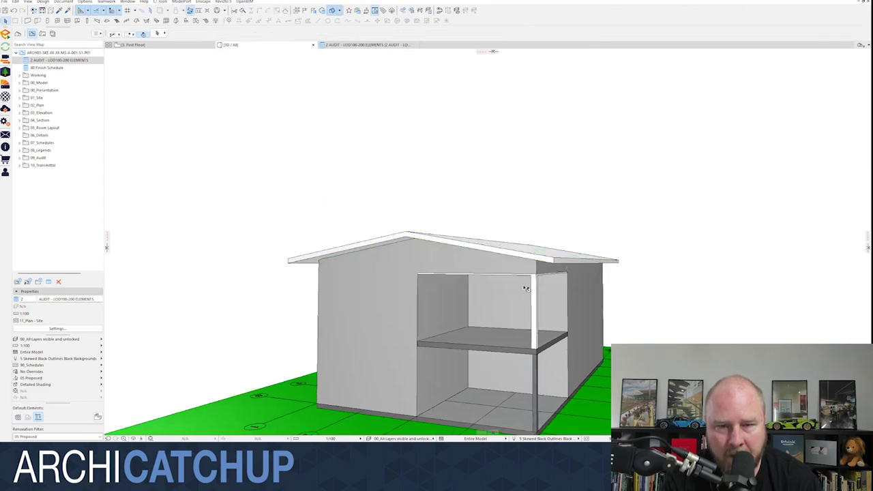
pyautogui.scroll(5, 511, 278)
pyautogui.scroll(3, 464, 208)
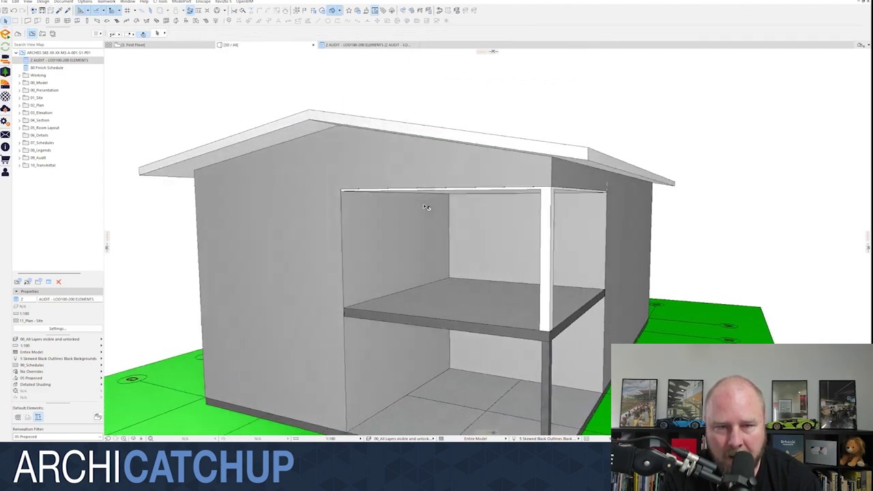
# Step: Select the remaining generic walls FX01-017 and FX01-018 from the audit schedule and change them to the W01 - Timber composite
pyautogui.click(337, 44)
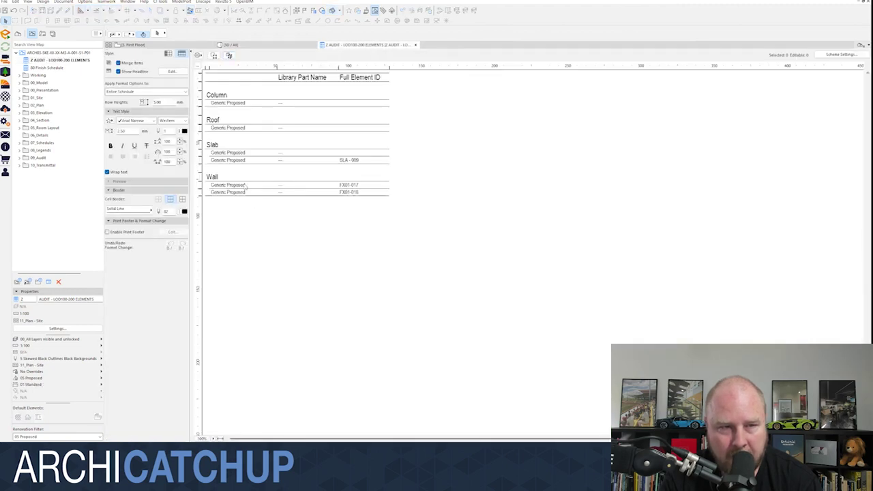
pyautogui.click(245, 186)
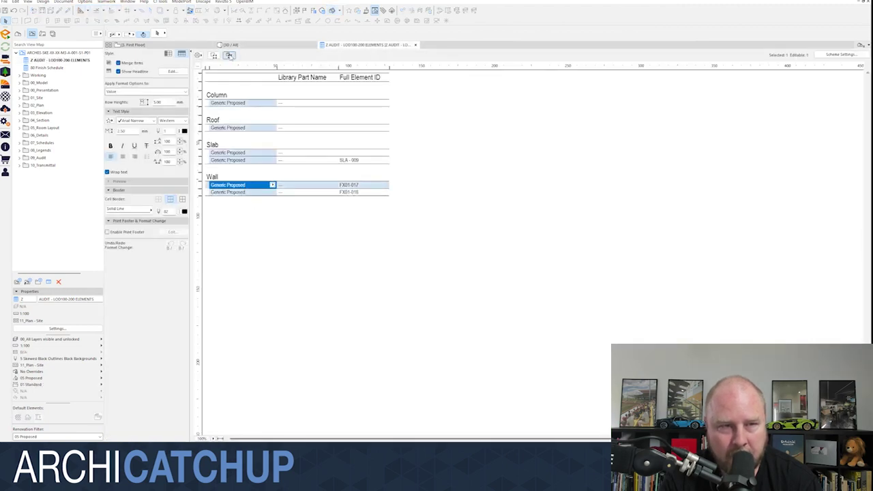
pyautogui.click(232, 45)
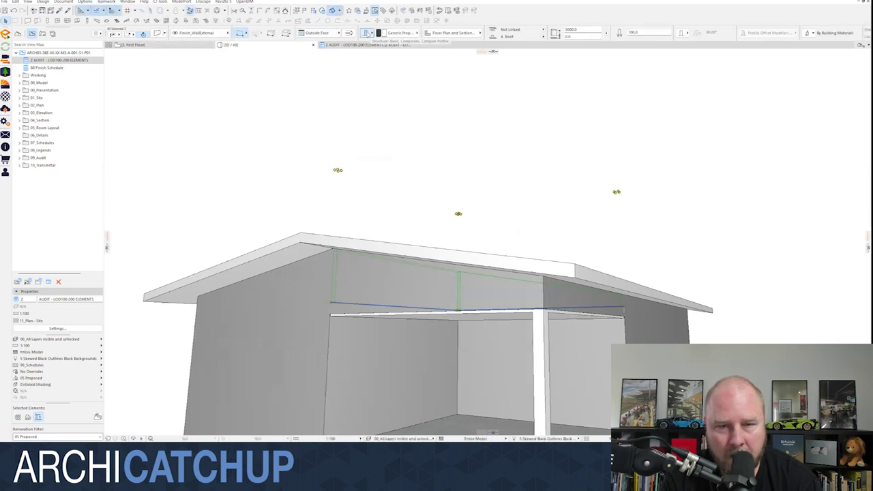
pyautogui.click(366, 33)
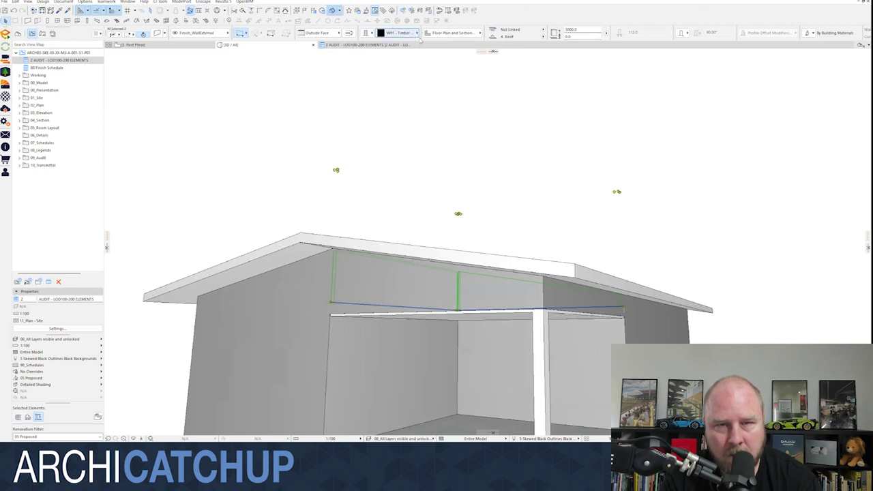
# Step: Set the reference line location of walls FX01-017 and FX01-018 to Core Outside
pyautogui.click(317, 33)
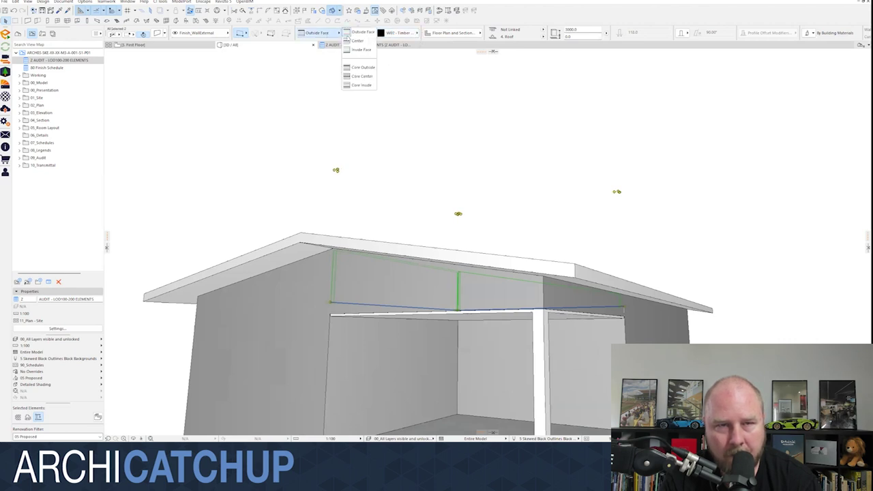
pyautogui.click(358, 67)
pyautogui.click(305, 89)
pyautogui.keyDown('shift'); pyautogui.moveTo(306, 88); pyautogui.dragTo(415, 79, button='middle'); pyautogui.keyUp('shift')
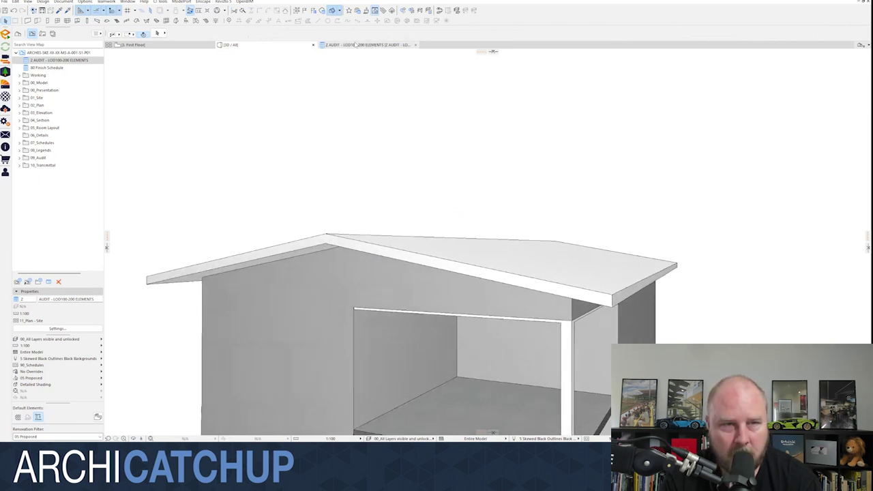
# Step: Select the generic first floor structural slab from the audit schedule and change its building material to concrete
pyautogui.click(358, 45)
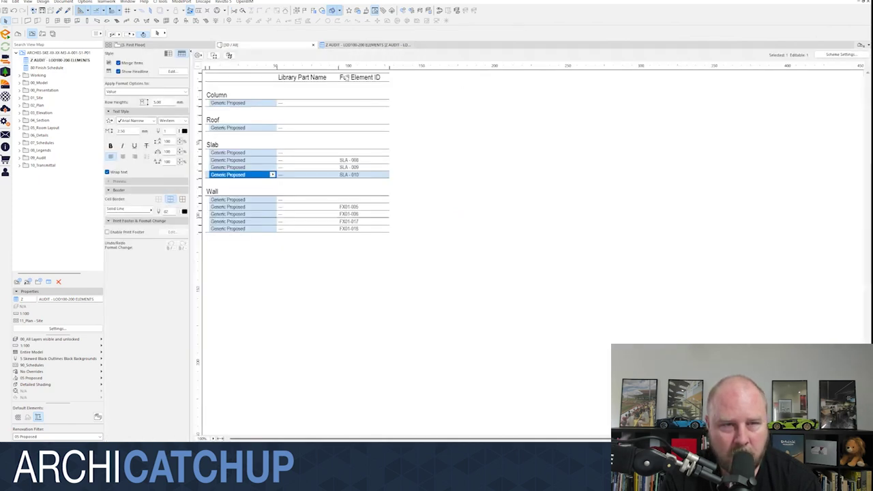
pyautogui.click(244, 153)
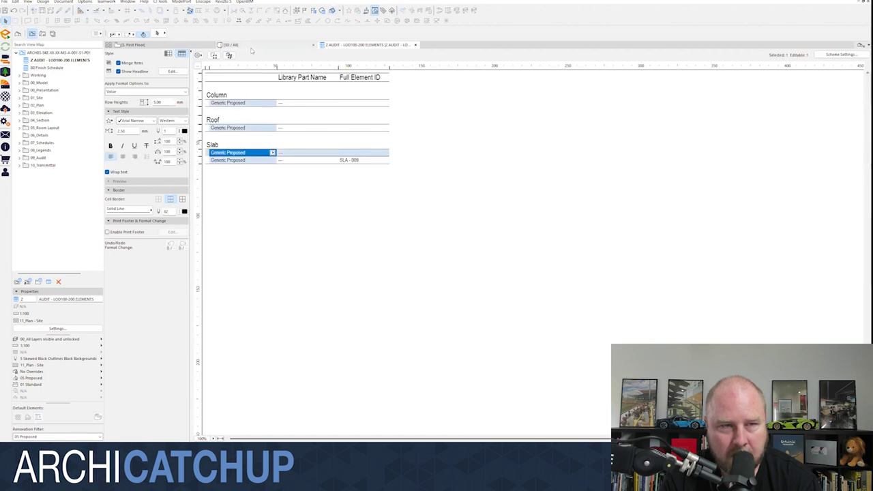
pyautogui.click(230, 56)
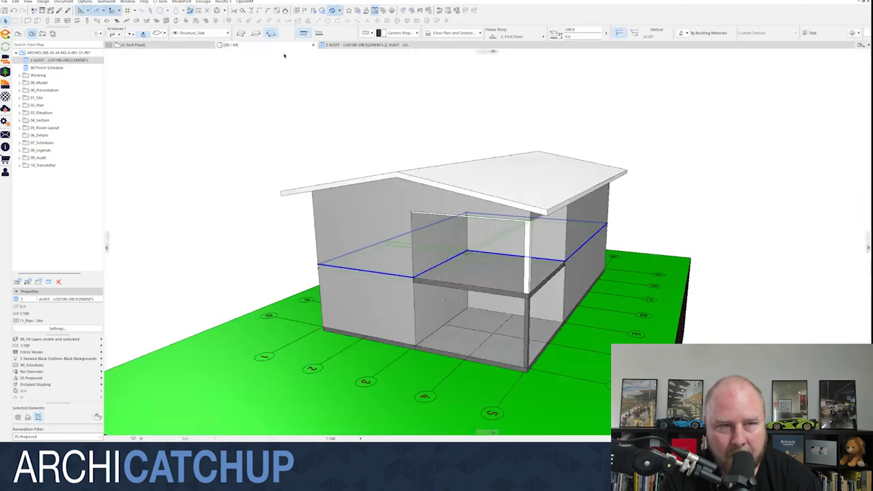
pyautogui.click(392, 33)
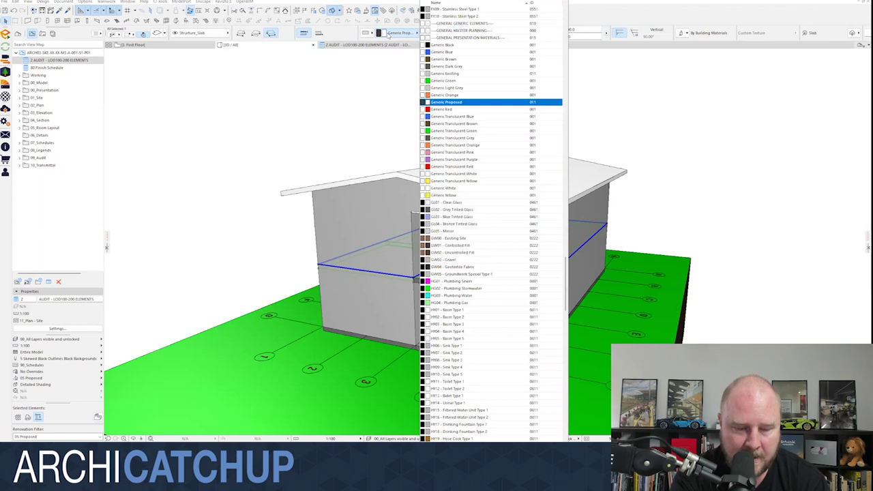
pyautogui.write('concrete')
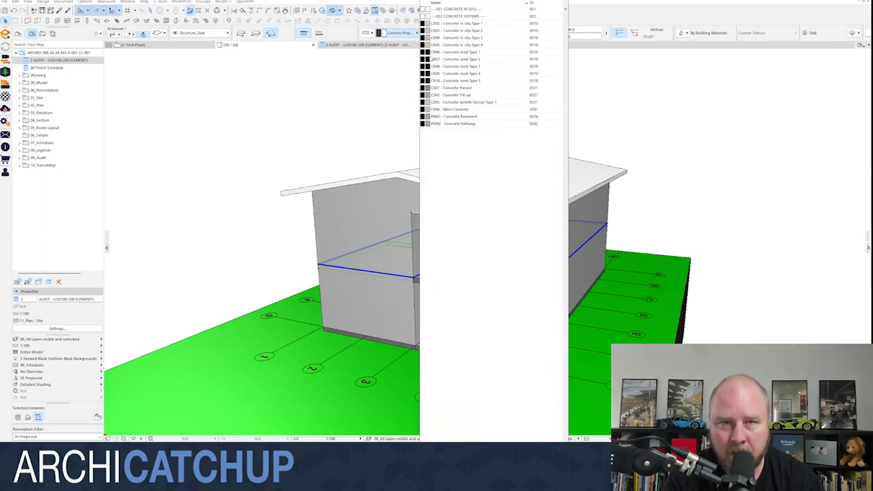
pyautogui.click(428, 52)
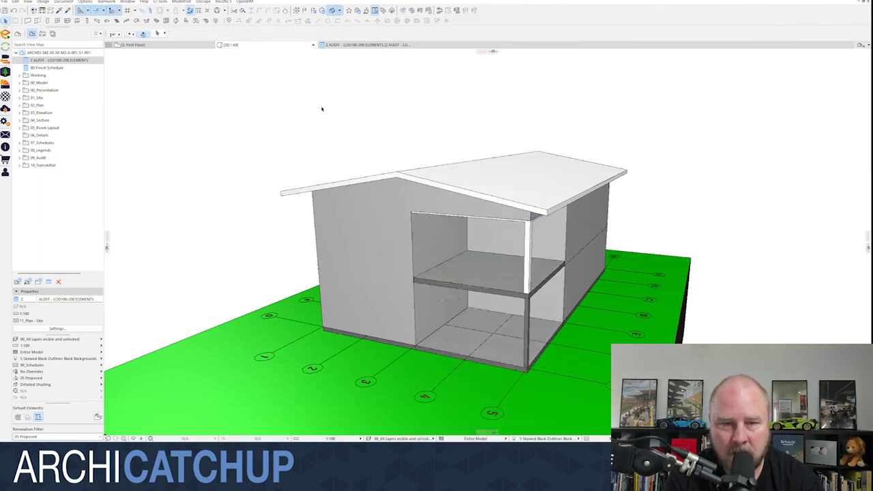
# Step: Change the balcony ceiling slab SLA - 009 to the CL17 - Soffit Type 1 building material and reduce its thickness
pyautogui.click(341, 46)
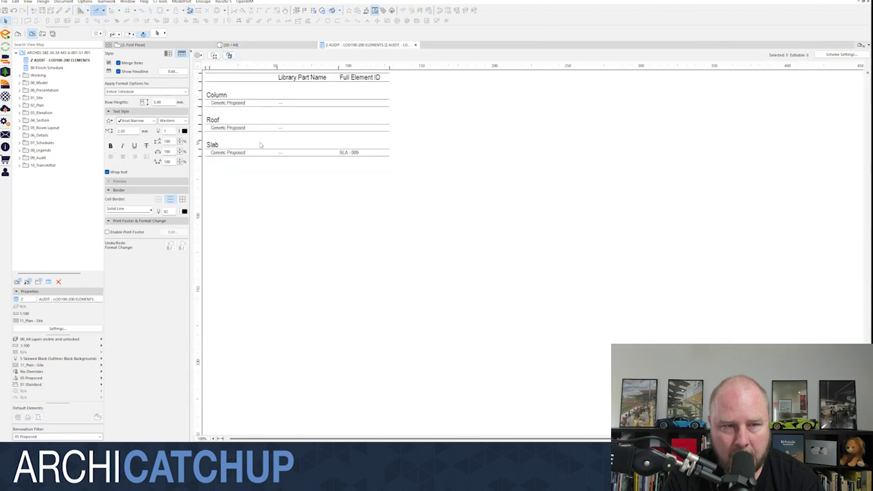
pyautogui.click(241, 153)
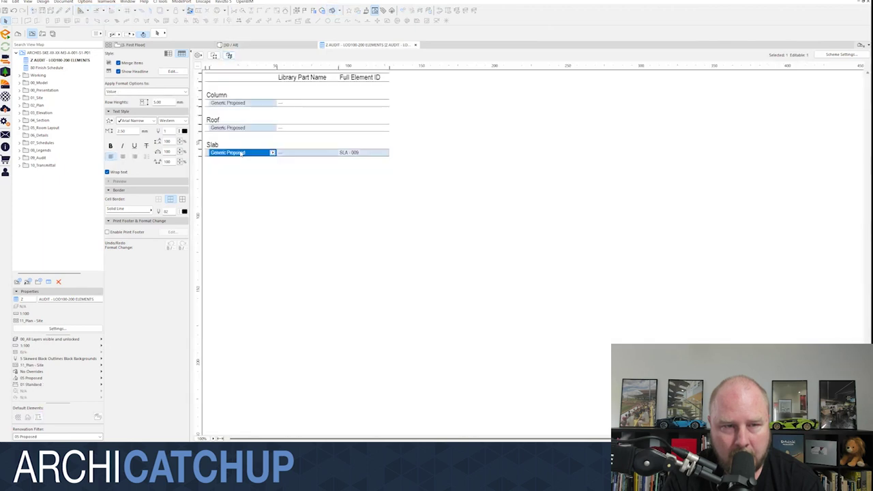
pyautogui.click(230, 45)
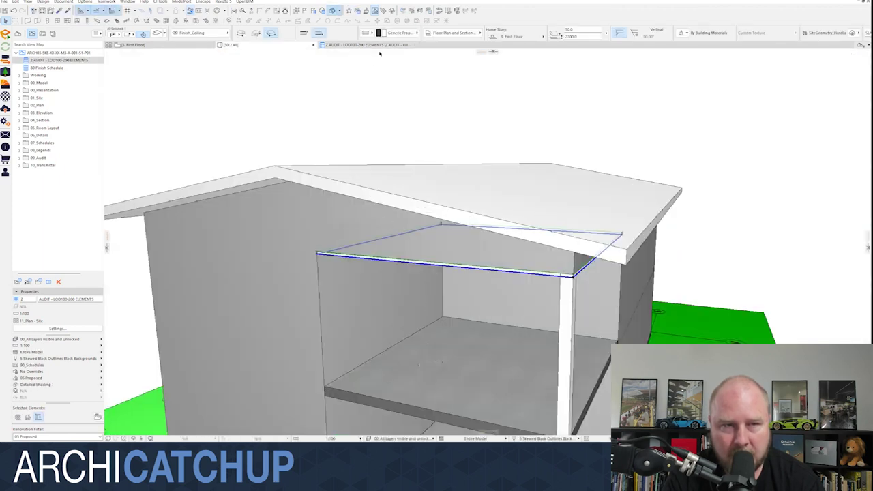
pyautogui.click(394, 33)
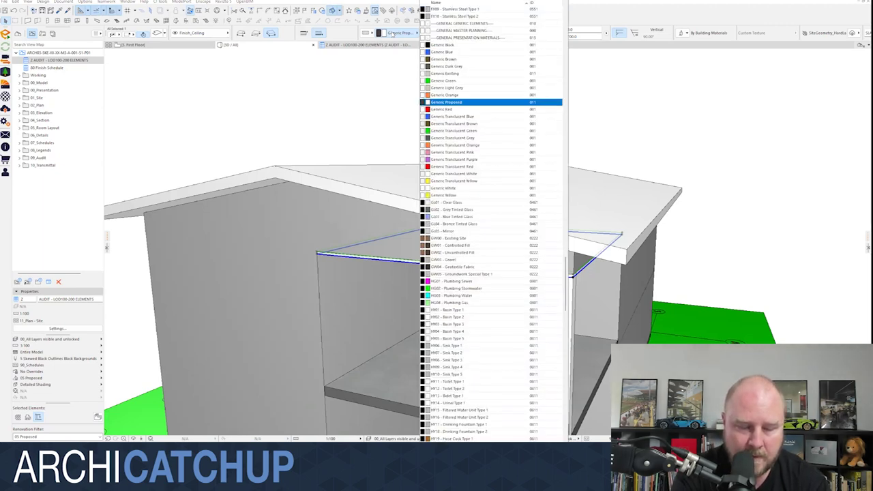
pyautogui.scroll(-15, 454, 73)
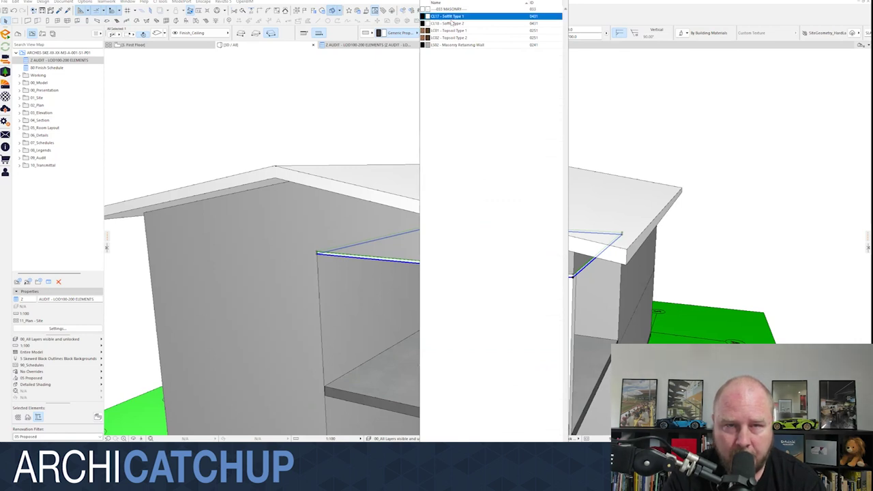
pyautogui.click(463, 16)
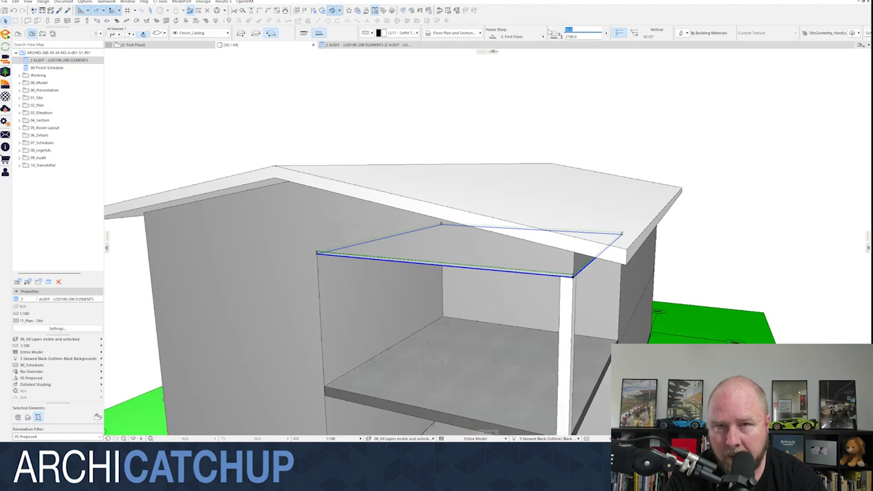
pyautogui.doubleClick(625, 235)
# Step: Inspect how the external walls above the balcony meet the soffit at the corner column
pyautogui.scroll(5, 563, 252)
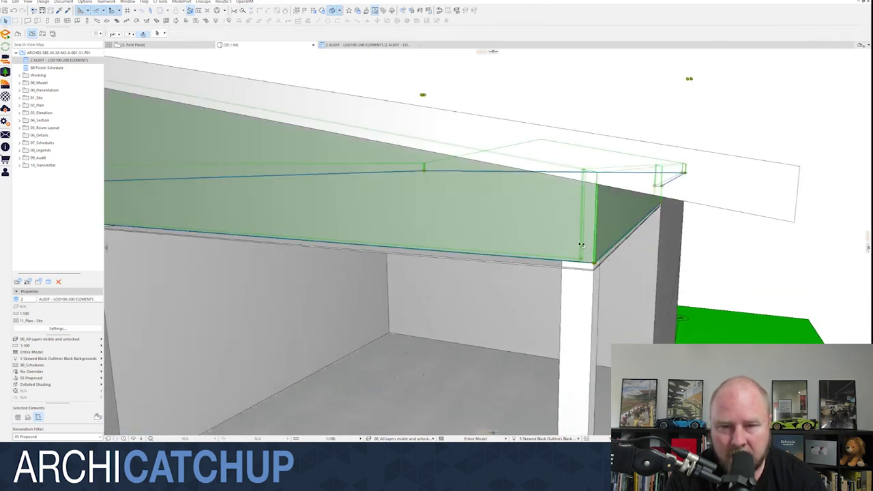
pyautogui.click(581, 246)
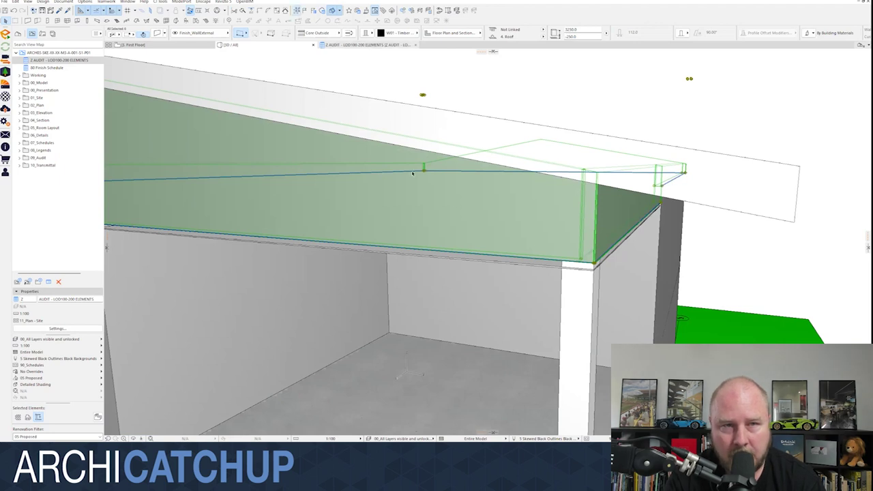
pyautogui.click(476, 220)
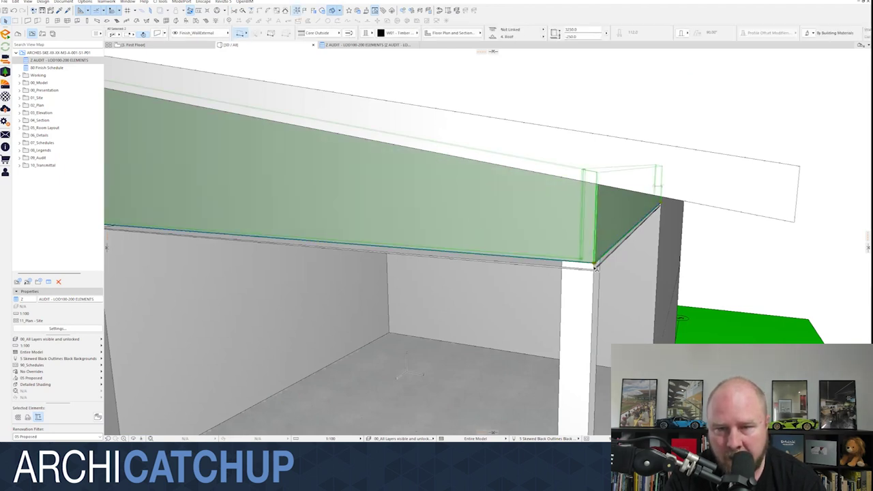
pyautogui.scroll(2, 597, 263)
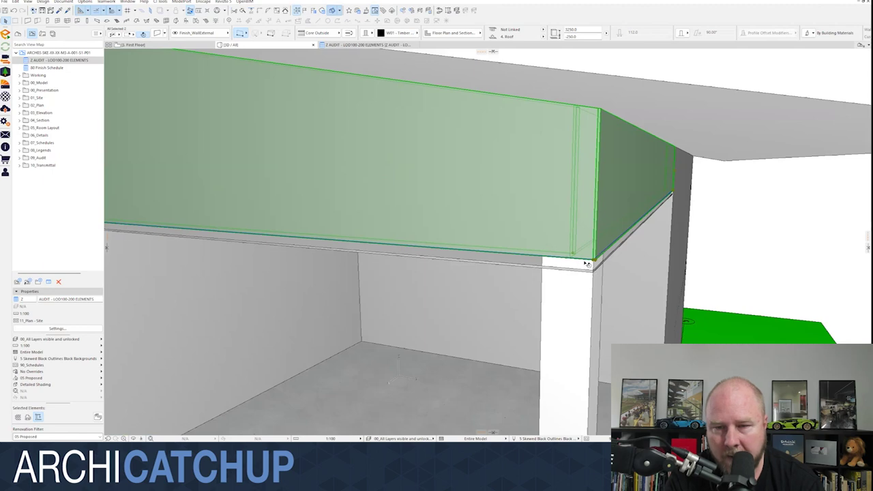
pyautogui.press('Escape')
pyautogui.scroll(-4, 624, 220)
pyautogui.scroll(-3, 564, 219)
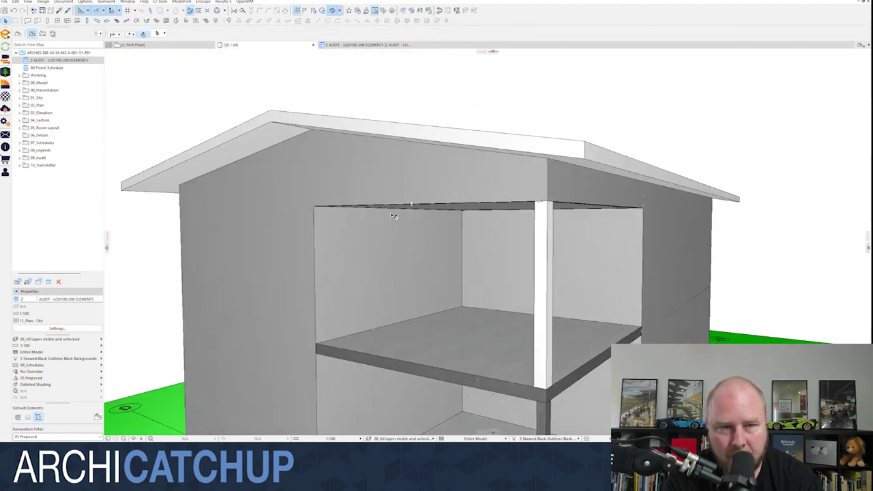
# Step: Select the generic proposed column from the audit schedule and change its building material to ST01 - Structural Steel - HDG Finish
pyautogui.click(364, 45)
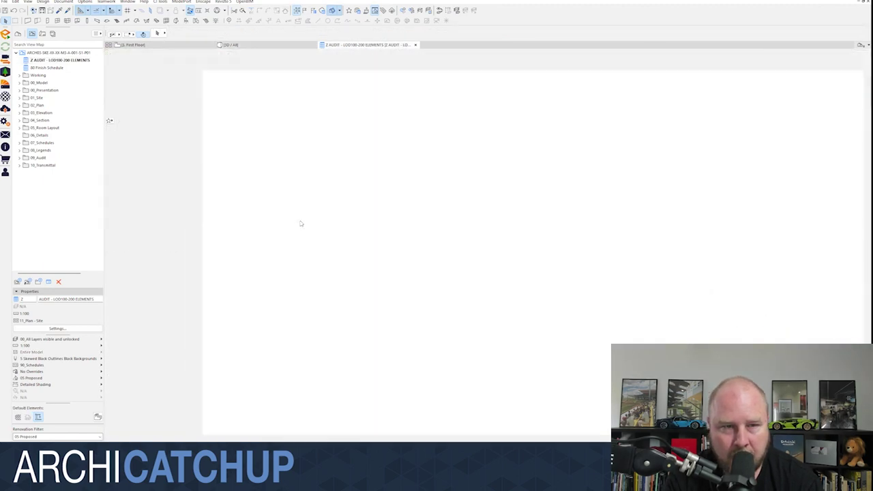
pyautogui.click(235, 104)
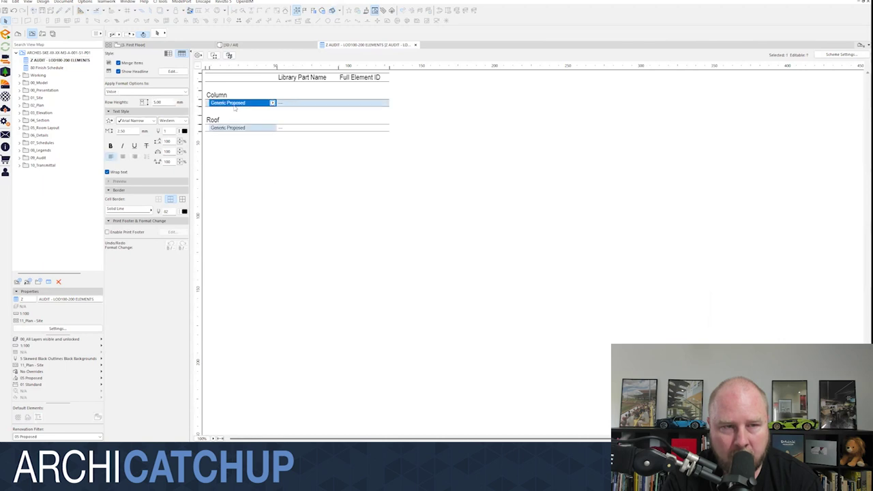
pyautogui.click(229, 45)
pyautogui.scroll(5, 390, 134)
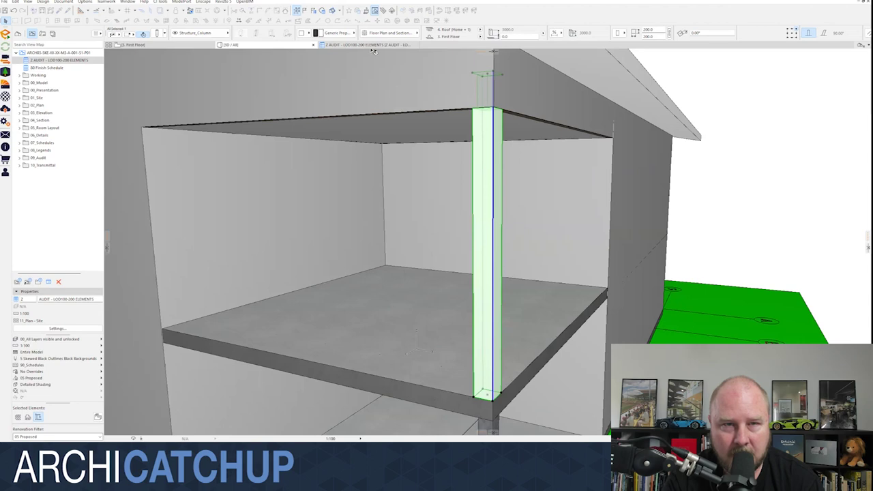
pyautogui.click(337, 35)
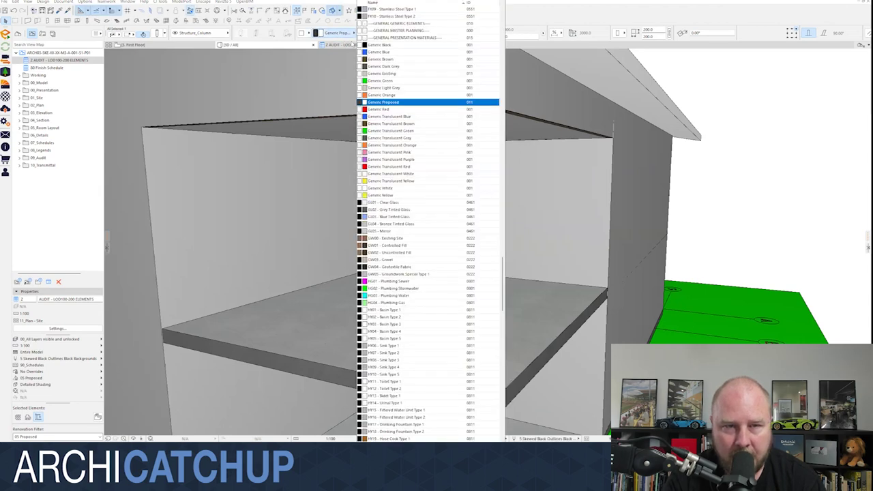
pyautogui.scroll(-10, 430, 204)
pyautogui.write('struct')
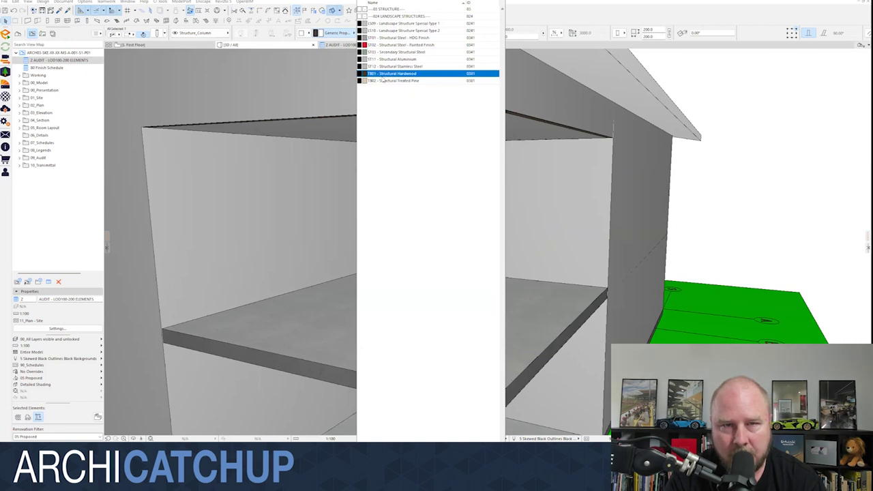
pyautogui.click(389, 38)
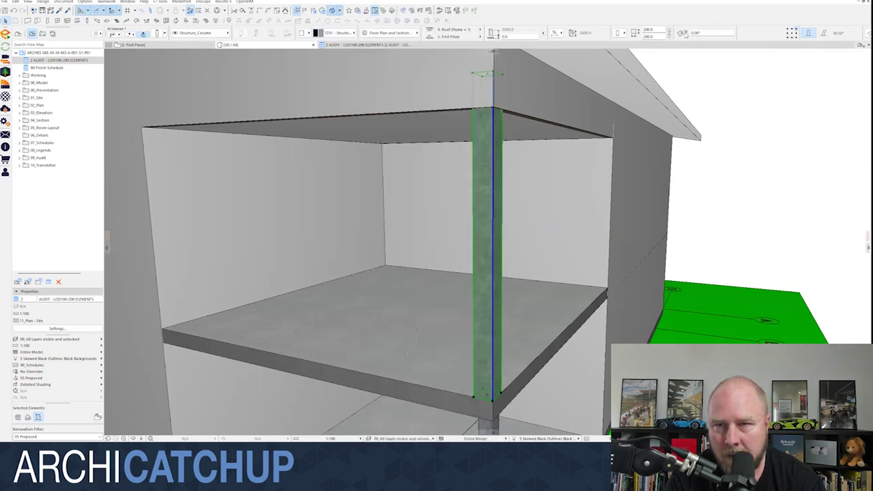
# Step: Set the first floor balcony column's cross-section to 150 x 150 mm and deselect it
pyautogui.click(646, 30)
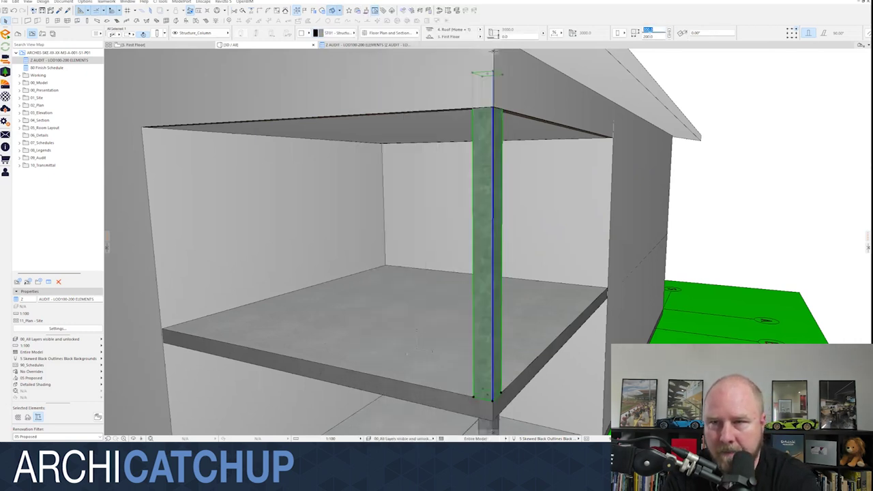
pyautogui.write('150')
pyautogui.press('Return')
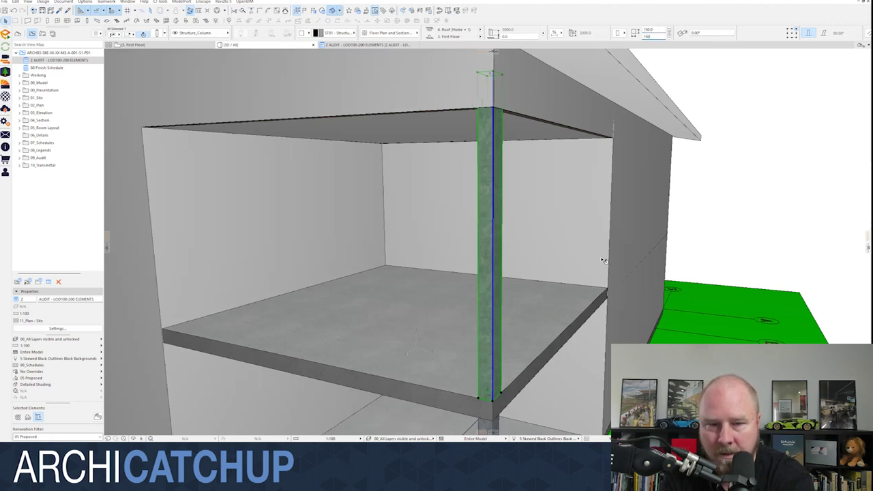
pyautogui.press('Escape')
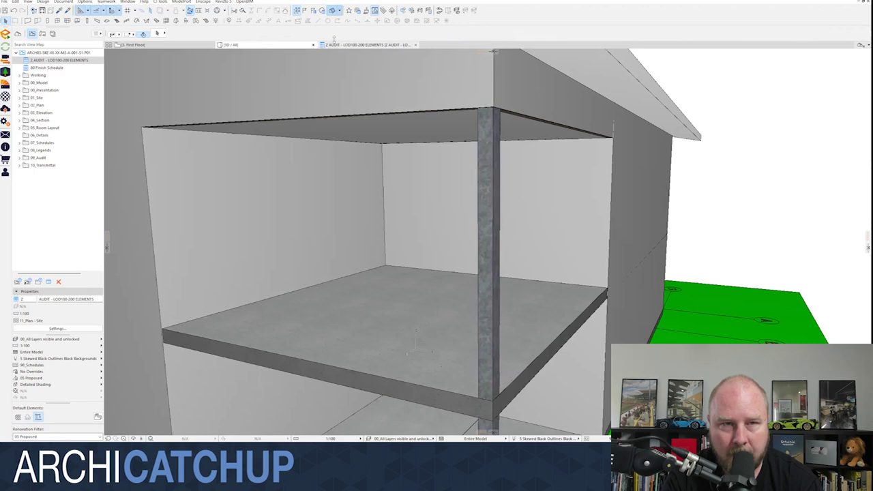
# Step: Check the audit schedule for remaining generic elements and select both roof planes in the 3D view
pyautogui.click(335, 41)
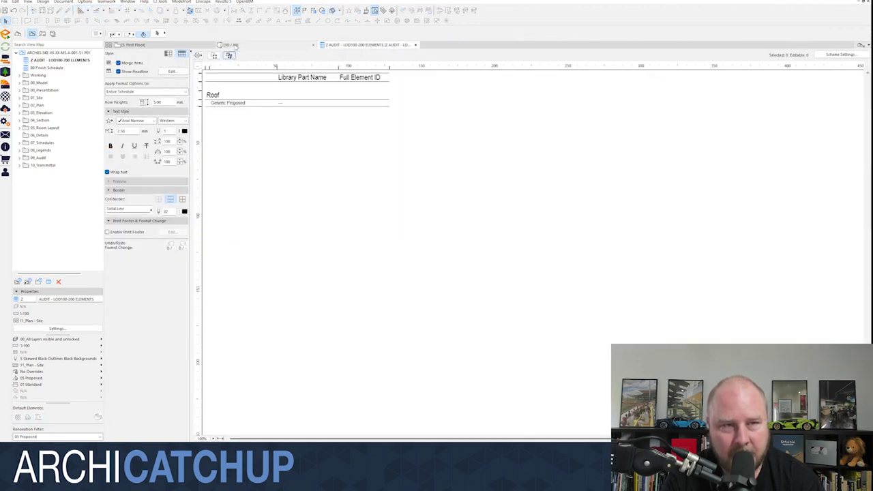
pyautogui.click(231, 45)
pyautogui.keyDown('shift'); pyautogui.moveTo(481, 165); pyautogui.dragTo(662, 91, button='middle'); pyautogui.keyUp('shift')
pyautogui.scroll(-3, 625, 127)
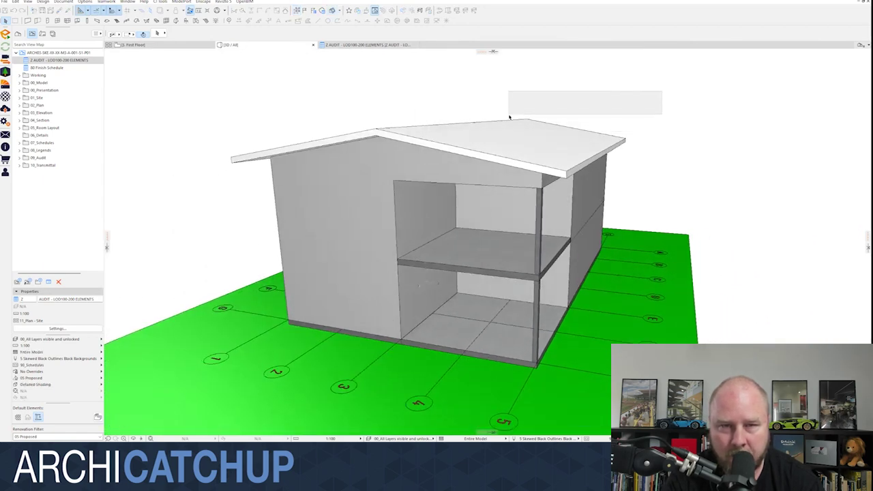
pyautogui.click(480, 133)
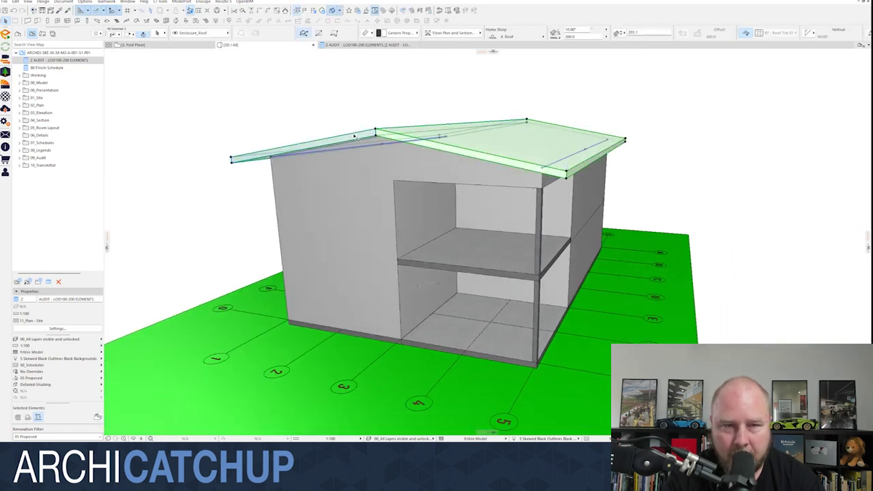
pyautogui.click(580, 36)
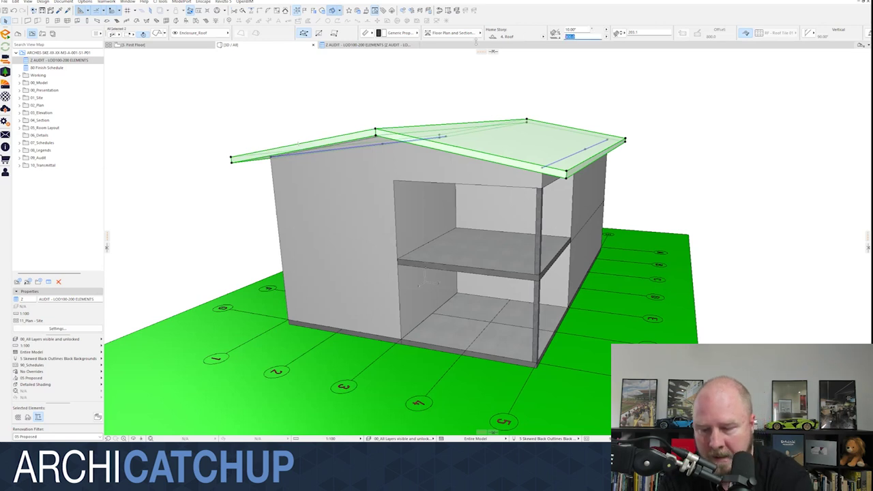
pyautogui.write('15')
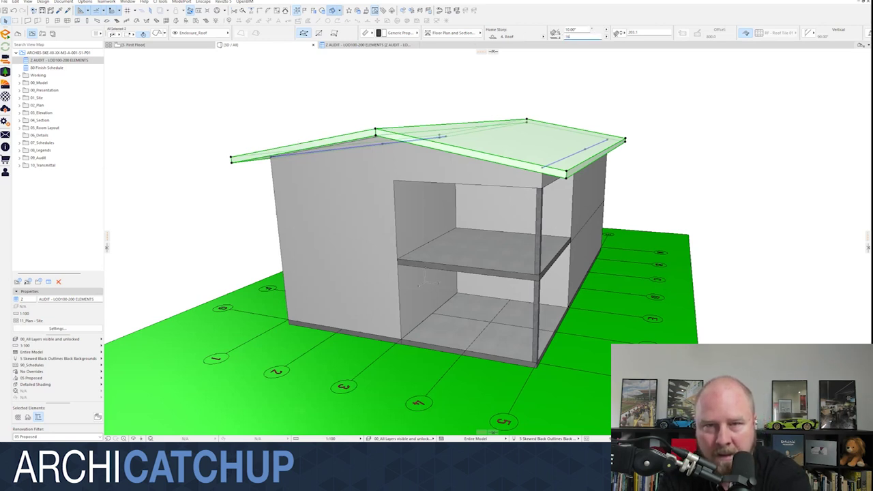
pyautogui.press('Return')
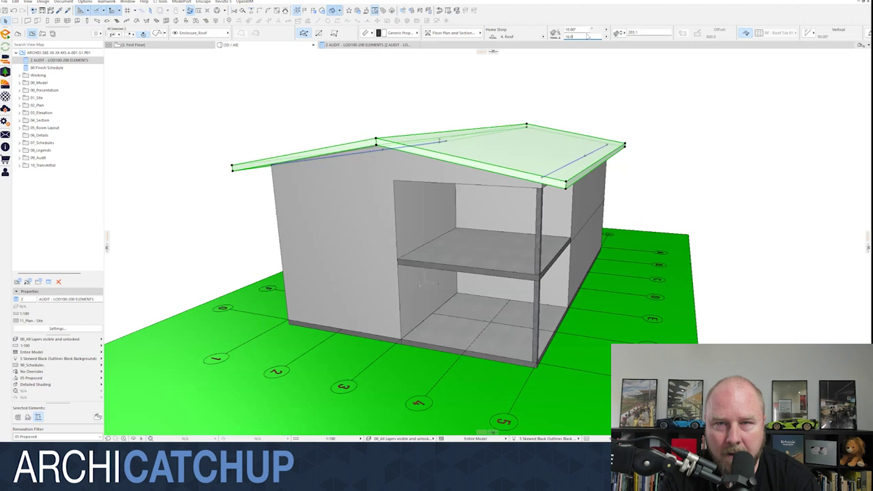
pyautogui.write('300')
pyautogui.press('Return')
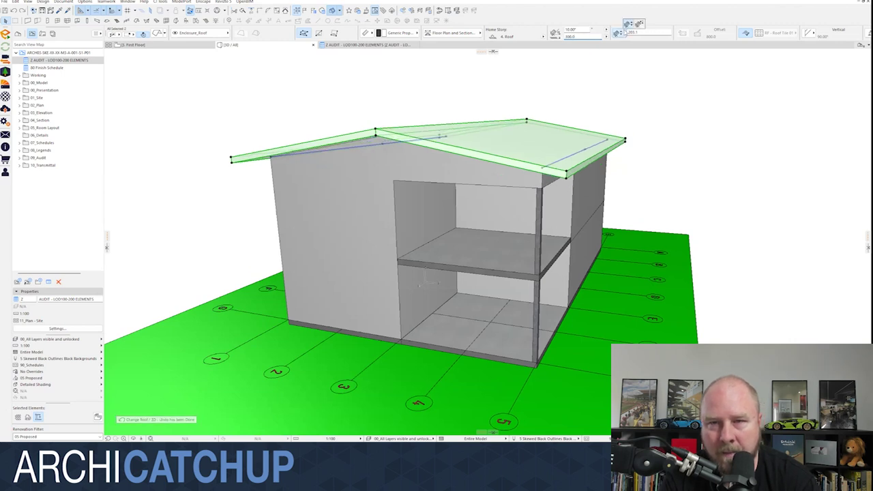
# Step: Set the thickness of both roof planes to 16 mm and assign them a Metal Roof Sheeting building material
pyautogui.write('16')
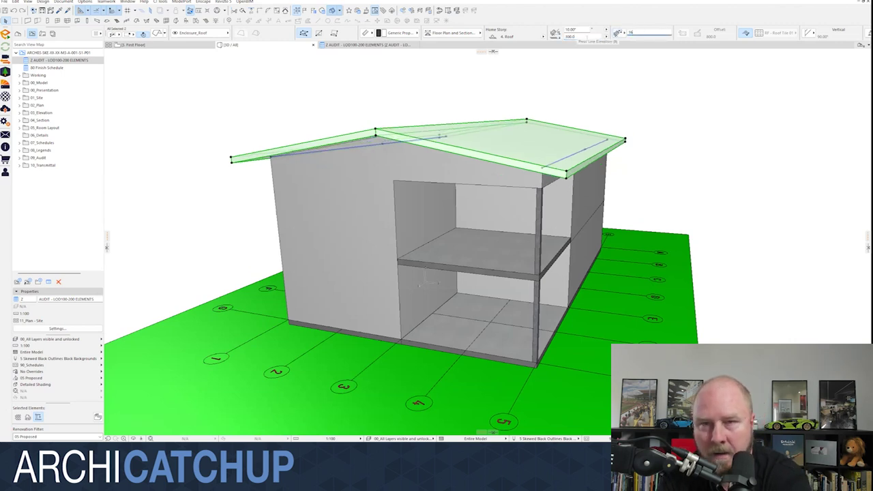
pyautogui.press('Return')
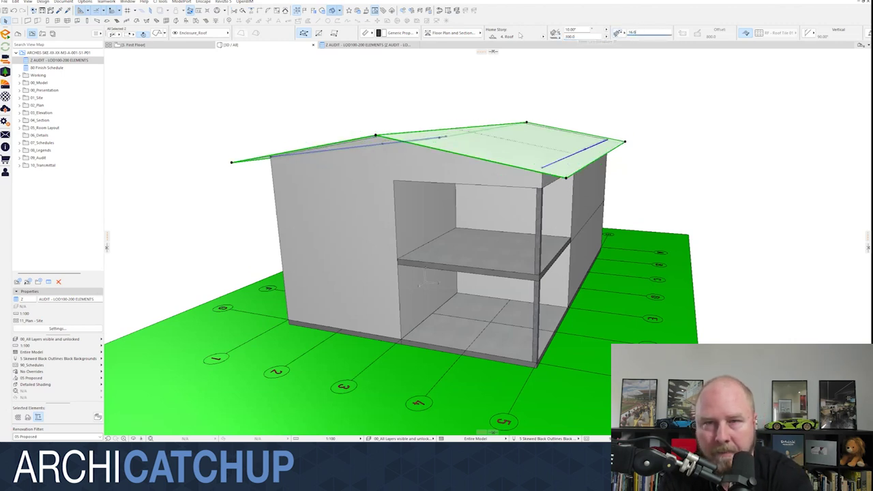
pyautogui.click(412, 34)
pyautogui.write('metal')
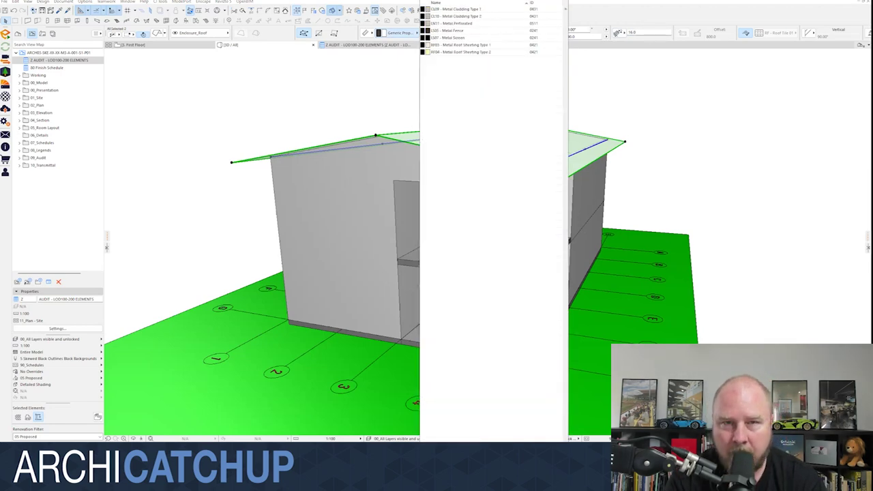
pyautogui.press('Return')
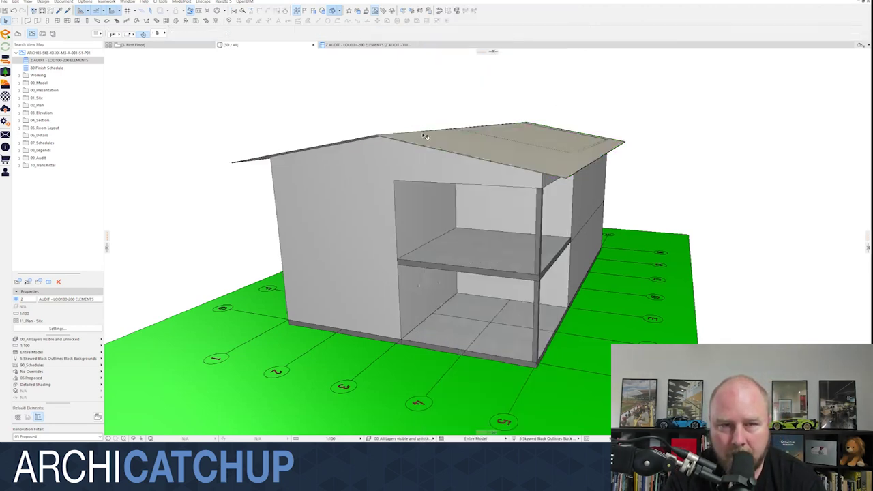
# Step: Recheck the audit schedule for remaining generic elements and close it
pyautogui.scroll(5, 441, 173)
pyautogui.keyDown('shift'); pyautogui.moveTo(442, 172); pyautogui.dragTo(401, 50, button='middle'); pyautogui.keyUp('shift')
pyautogui.click(400, 46)
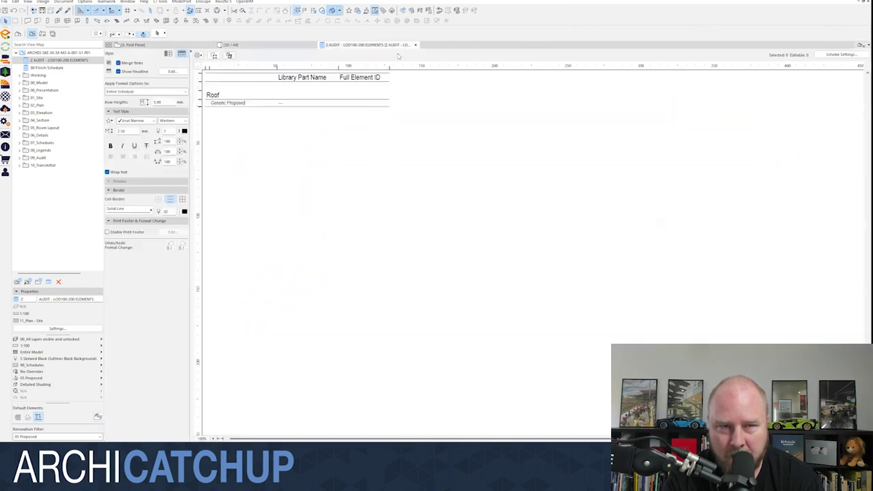
pyautogui.click(415, 45)
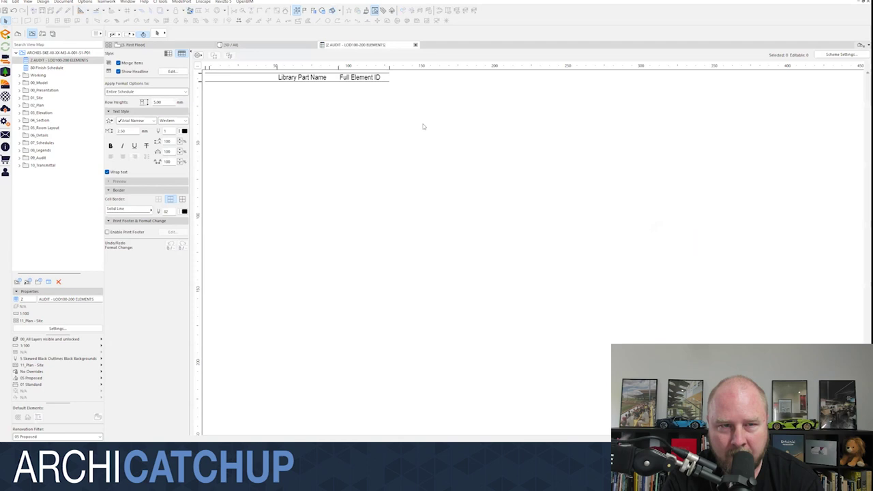
# Step: Examine the updated walls, balcony structure and metal roof from all sides of the building in 3D
pyautogui.moveTo(450, 154)
pyautogui.keyDown('shift'); pyautogui.mouseDown(button='middle')
pyautogui.moveTo(475, 147)
pyautogui.moveTo(440, 129)
pyautogui.moveTo(459, 143)
pyautogui.mouseUp(button='middle'); pyautogui.keyUp('shift')
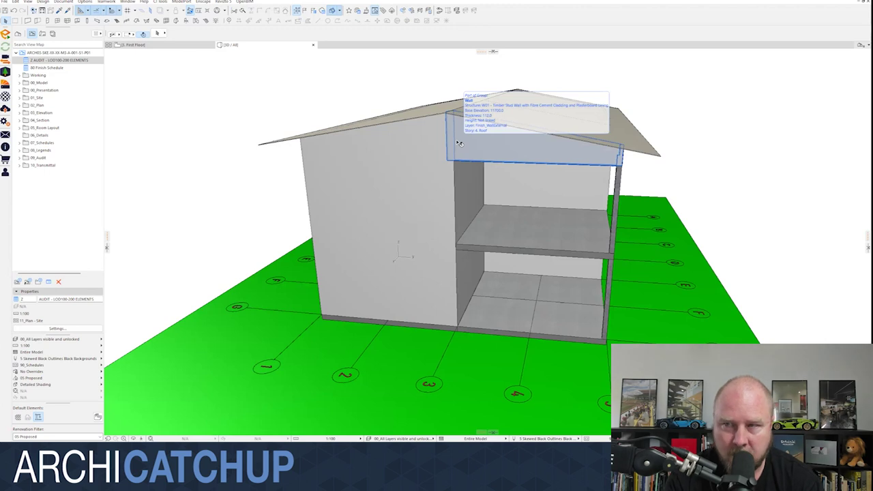
pyautogui.keyDown('shift'); pyautogui.moveTo(505, 120); pyautogui.dragTo(536, 211, button='middle'); pyautogui.keyUp('shift')
pyautogui.scroll(5, 536, 210)
pyautogui.scroll(10, 628, 239)
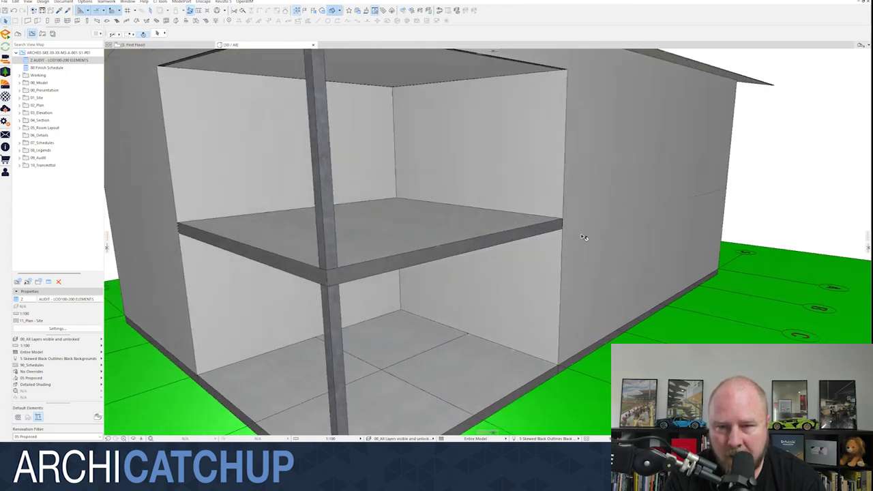
pyautogui.scroll(-10, 569, 230)
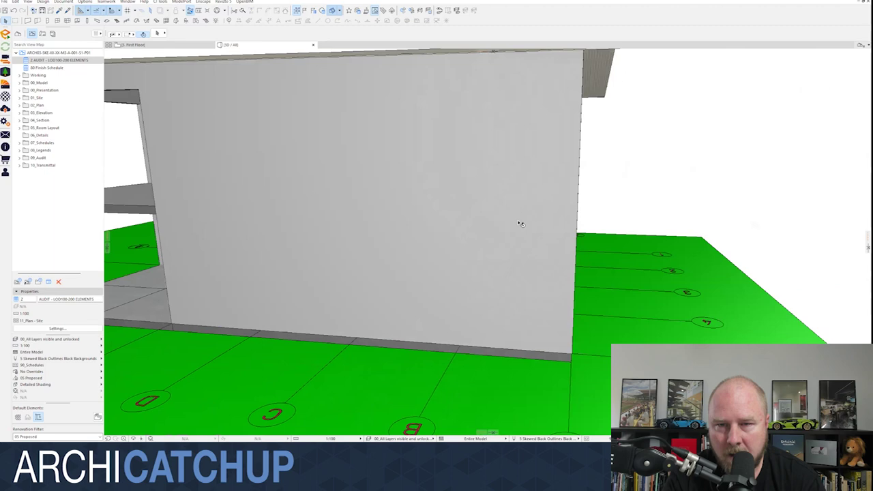
pyautogui.scroll(-10, 511, 221)
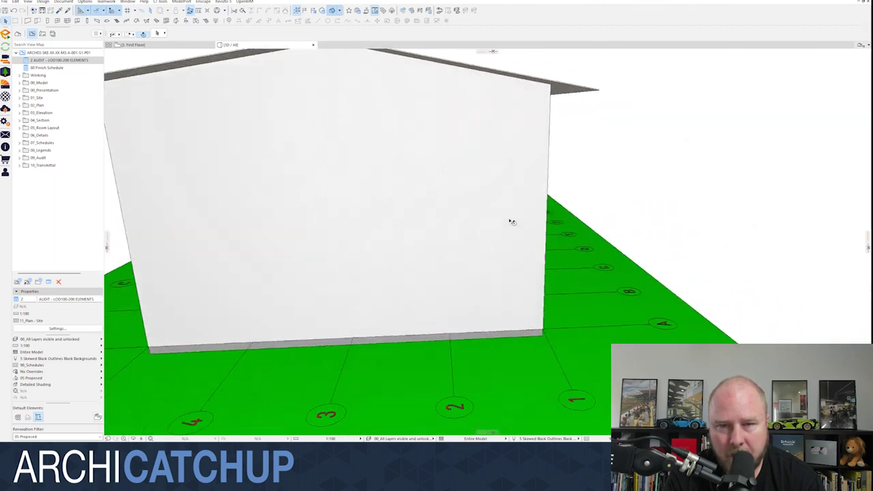
pyautogui.keyDown('shift'); pyautogui.moveTo(481, 322); pyautogui.dragTo(560, 279, button='middle'); pyautogui.keyUp('shift')
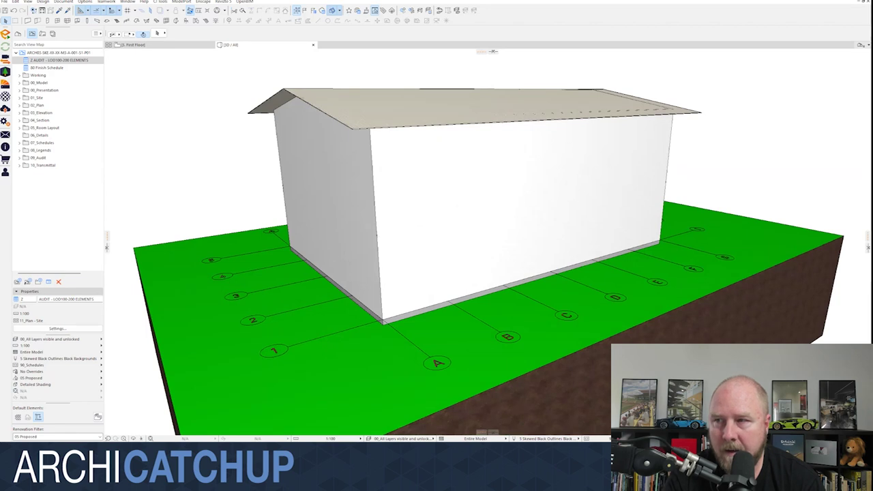
pyautogui.keyDown('shift'); pyautogui.moveTo(600, 251); pyautogui.dragTo(482, 247, button='middle'); pyautogui.keyUp('shift')
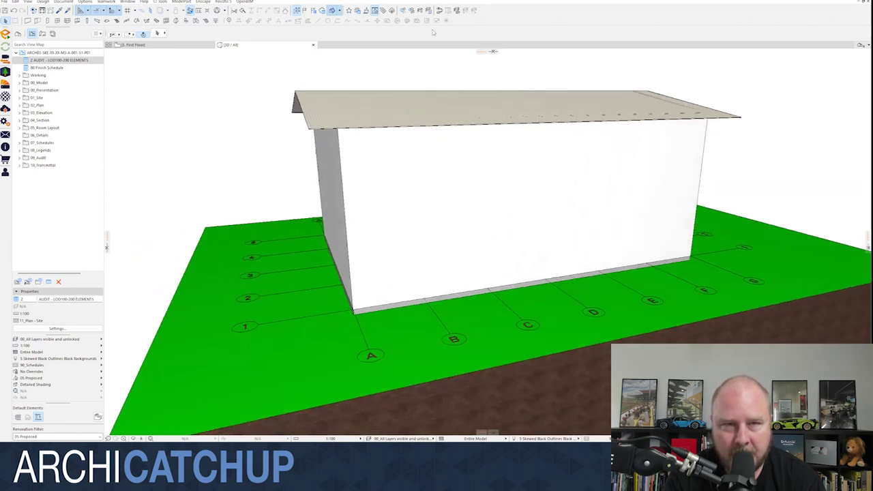
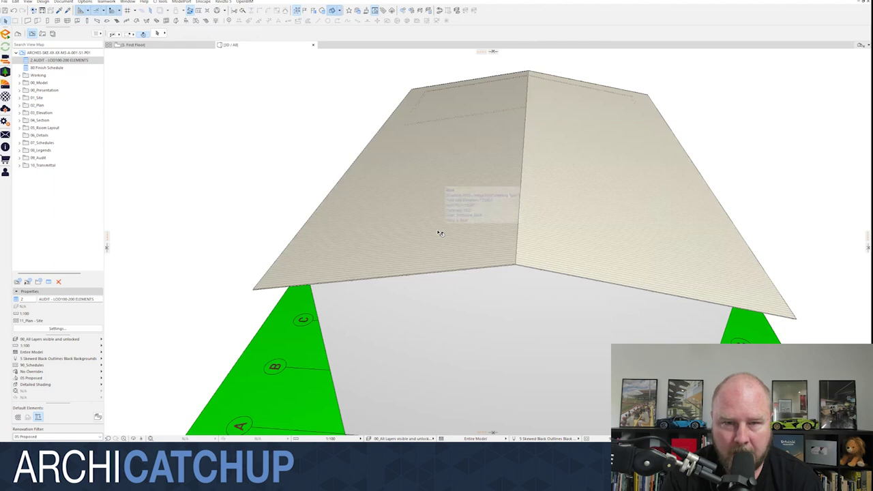
pyautogui.keyDown('shift'); pyautogui.moveTo(585, 267); pyautogui.dragTo(484, 140, button='middle'); pyautogui.keyUp('shift')
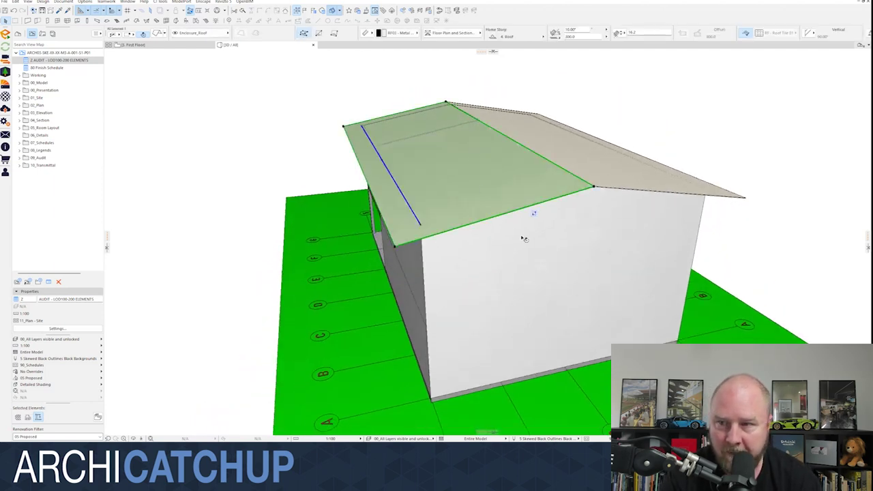
pyautogui.click(531, 320)
pyautogui.keyDown('shift'); pyautogui.moveTo(532, 319); pyautogui.dragTo(427, 298, button='middle'); pyautogui.keyUp('shift')
pyautogui.press('Escape')
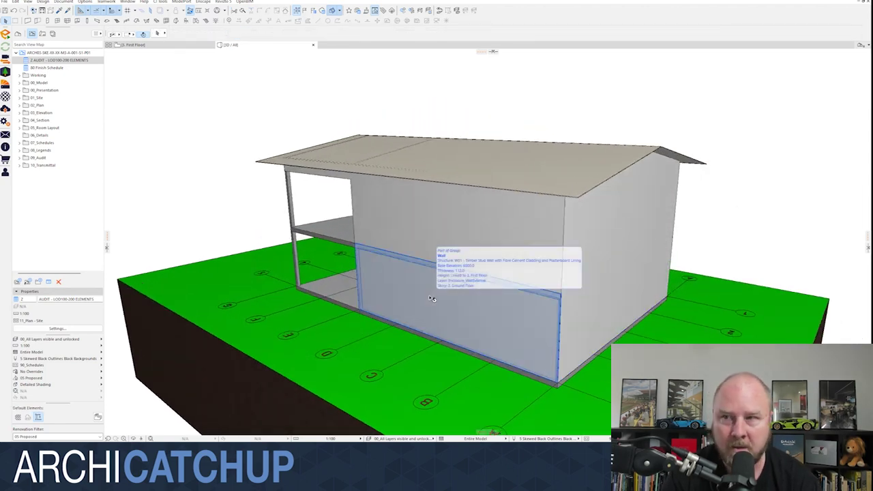
# Step: Open the 80 Finish Schedule and compare its scheme criteria with those of the Surface Schedule
pyautogui.click(58, 68)
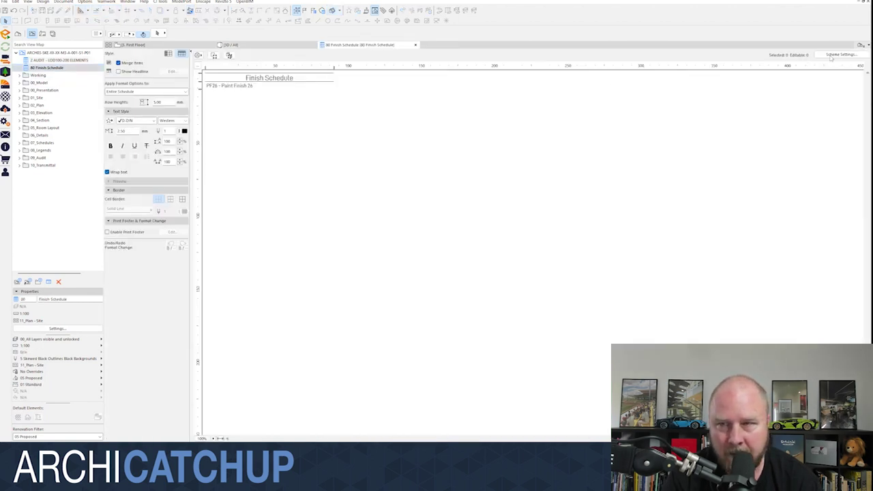
pyautogui.click(833, 56)
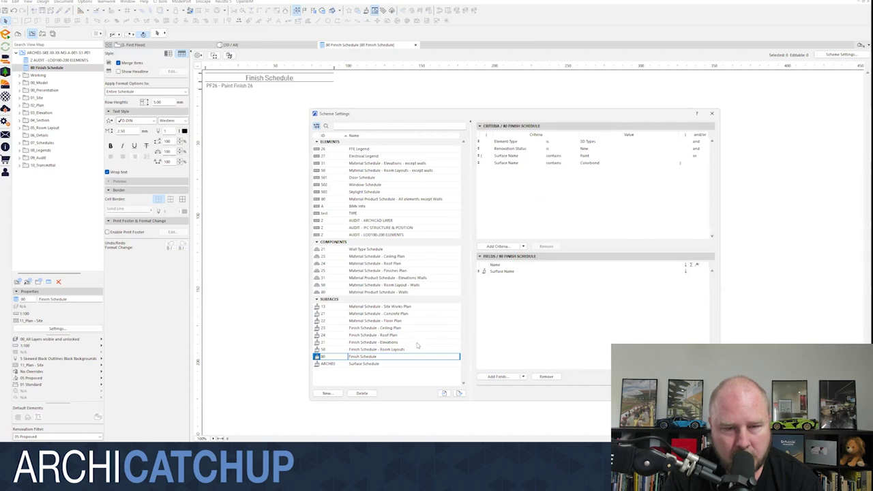
pyautogui.click(384, 365)
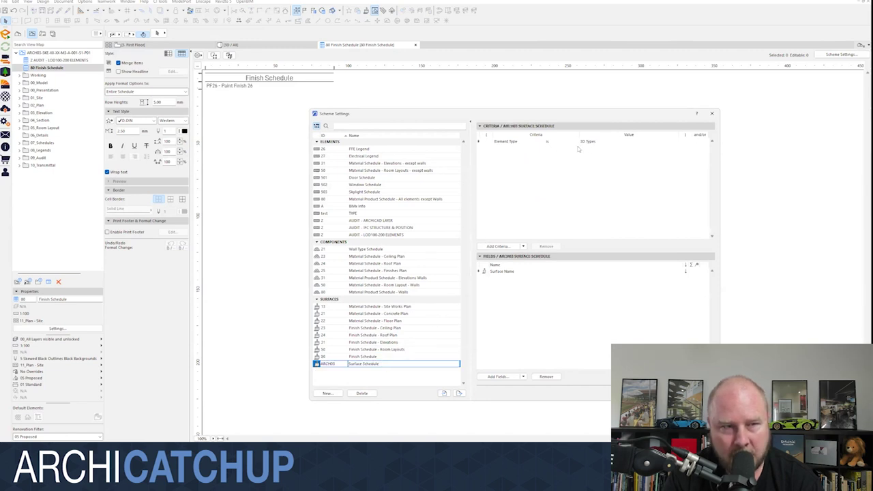
pyautogui.click(382, 356)
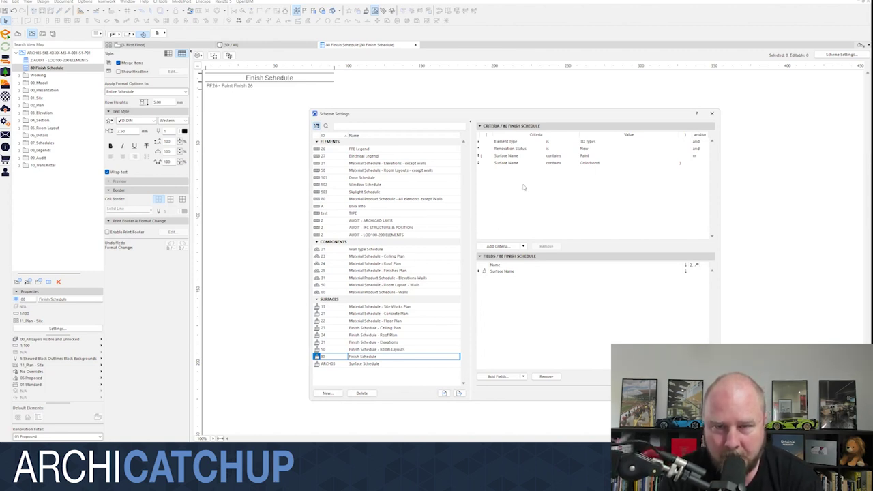
# Step: Review the element type, renovation status and surface name criteria in the Finish Schedule's scheme settings
pyautogui.click(615, 142)
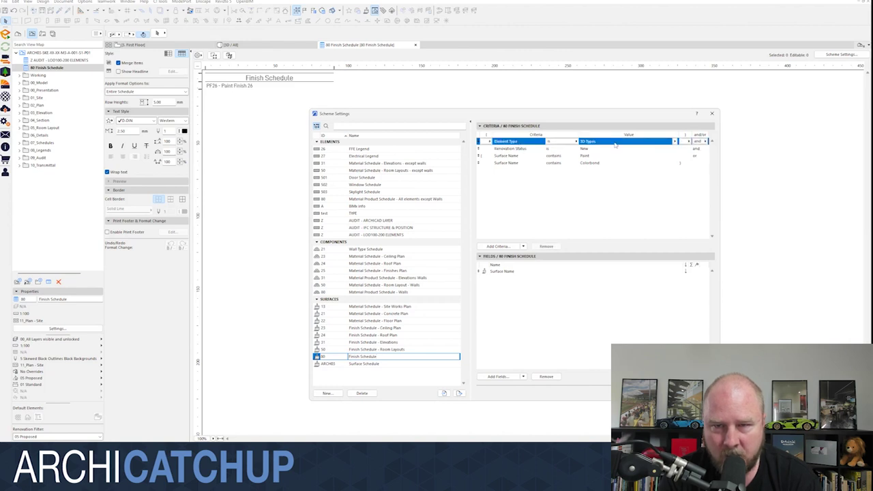
pyautogui.click(531, 150)
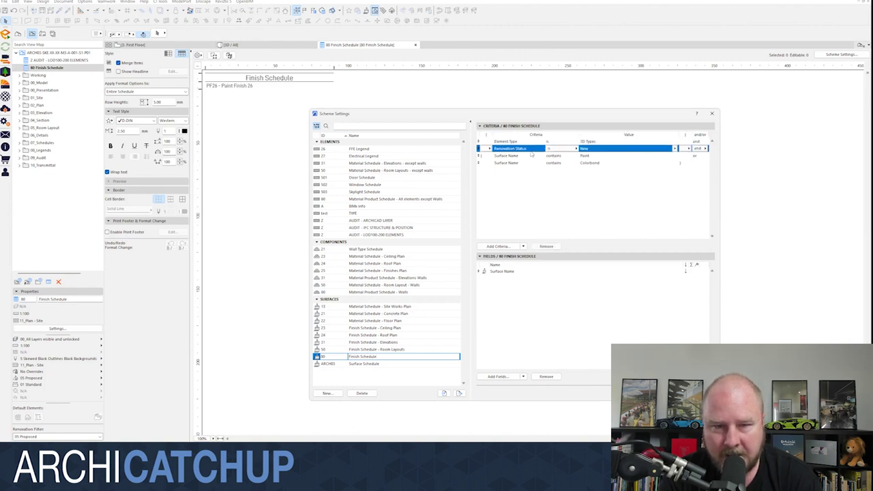
pyautogui.click(515, 156)
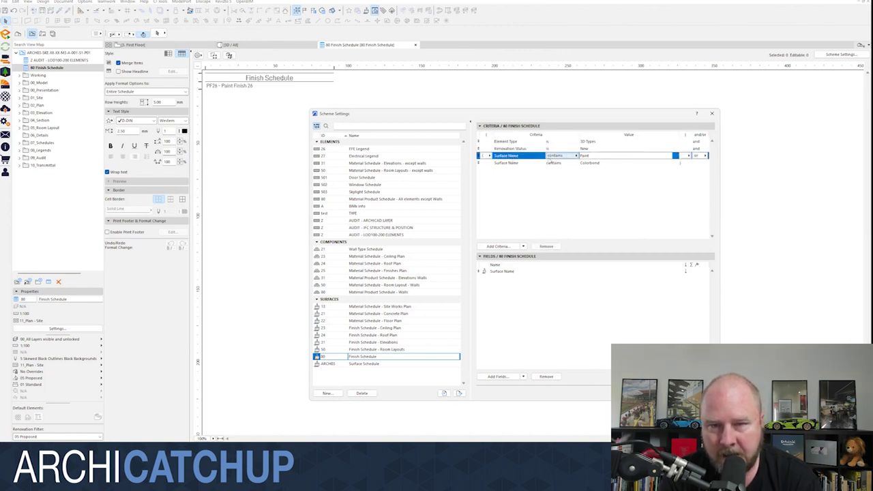
pyautogui.click(530, 163)
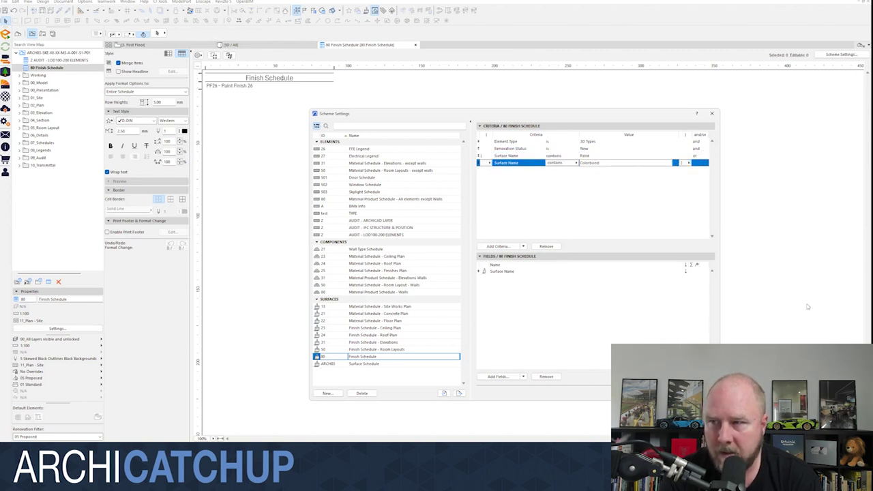
pyautogui.click(744, 112)
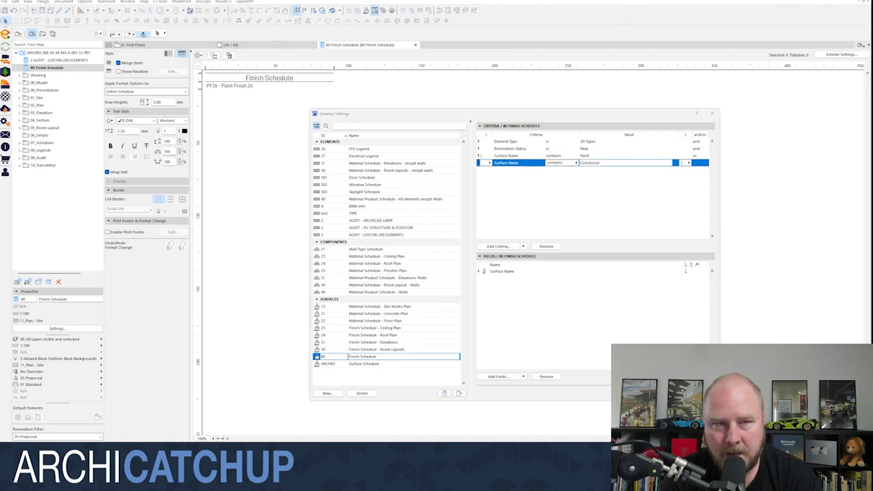
# Step: Select the schedule's PF26 - Paint Finish 26 entry and show its elements in the 3D view
pyautogui.click(270, 89)
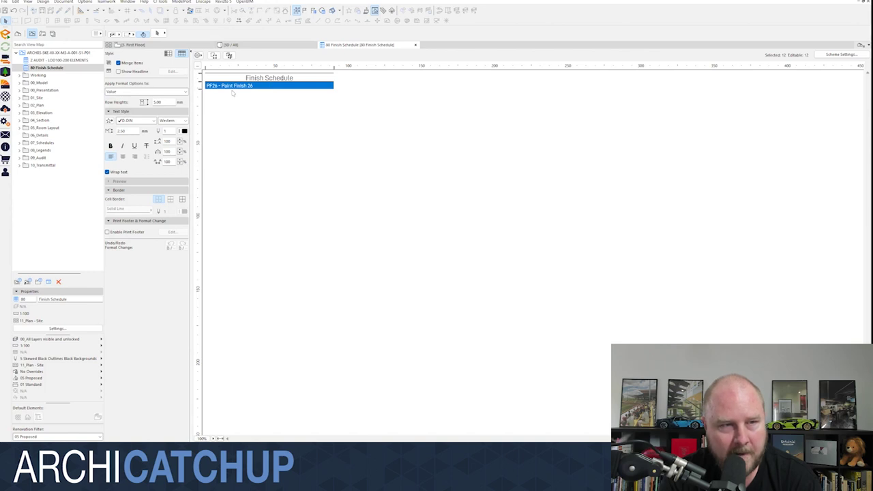
pyautogui.click(842, 55)
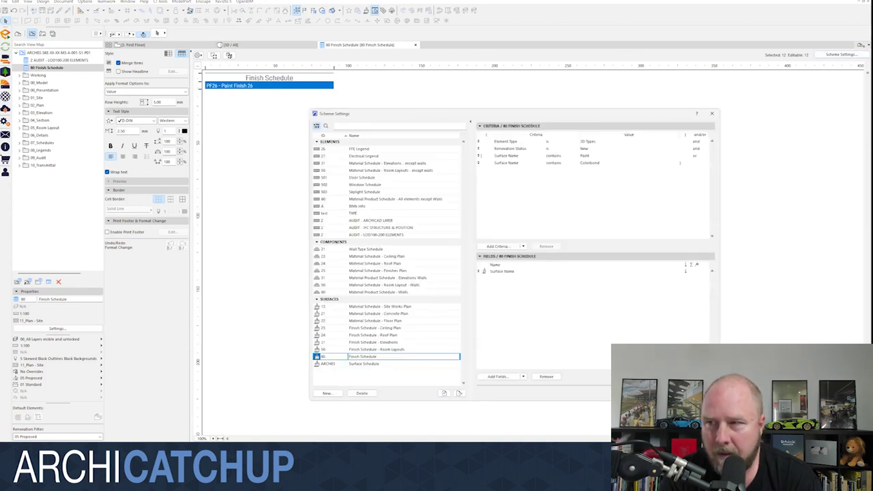
pyautogui.press('Return')
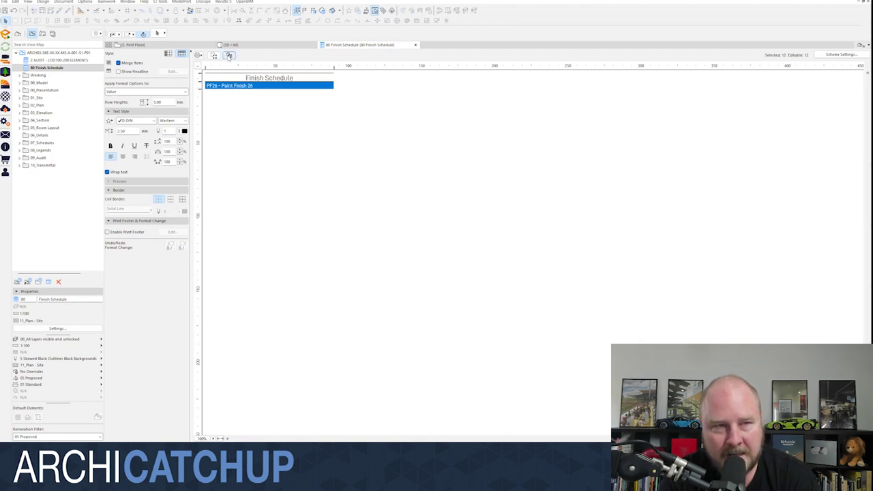
pyautogui.click(229, 56)
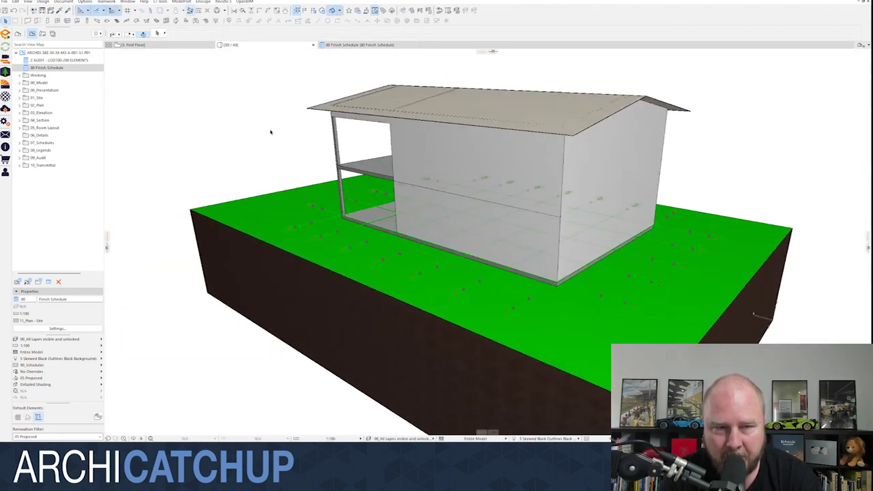
pyautogui.scroll(6, 420, 272)
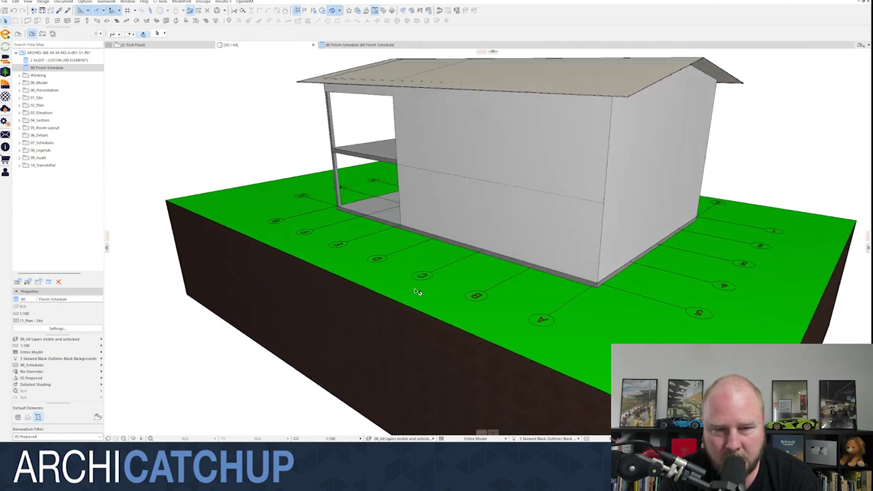
# Step: Change the 3D marker text surface of all selected grid elements to Generic Black
pyautogui.click(423, 271)
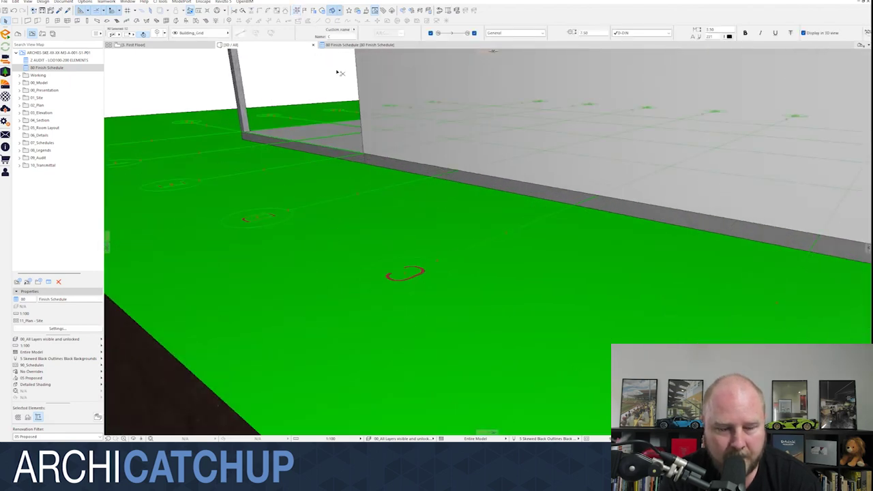
pyautogui.hotkey('ctrl', 't')
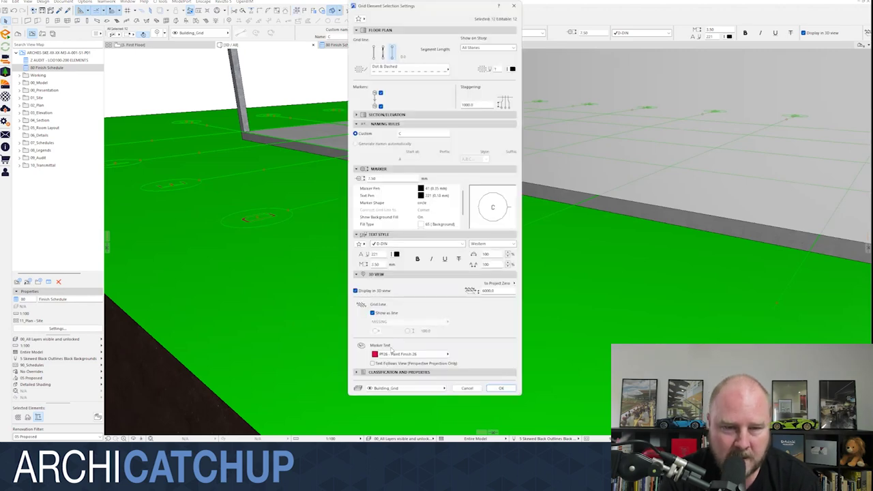
pyautogui.click(392, 355)
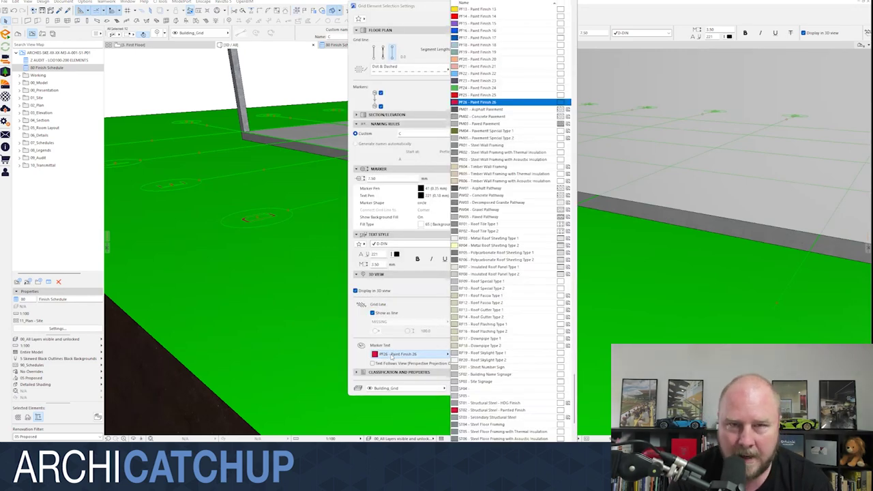
pyautogui.scroll(-10, 508, 272)
pyautogui.scroll(-5, 508, 272)
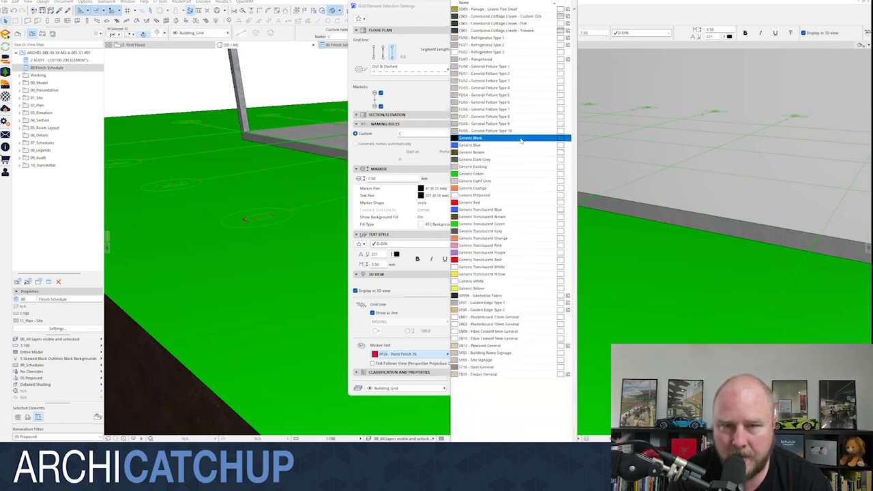
pyautogui.click(477, 138)
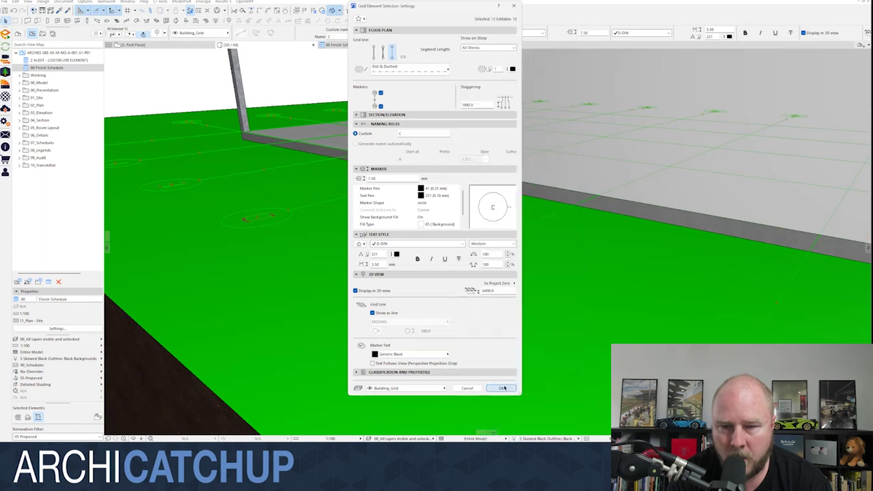
pyautogui.press('Return')
# Step: Check the Finish Schedule for the Paint Finish 26 entry and inspect the grid markers in 3D
pyautogui.click(359, 44)
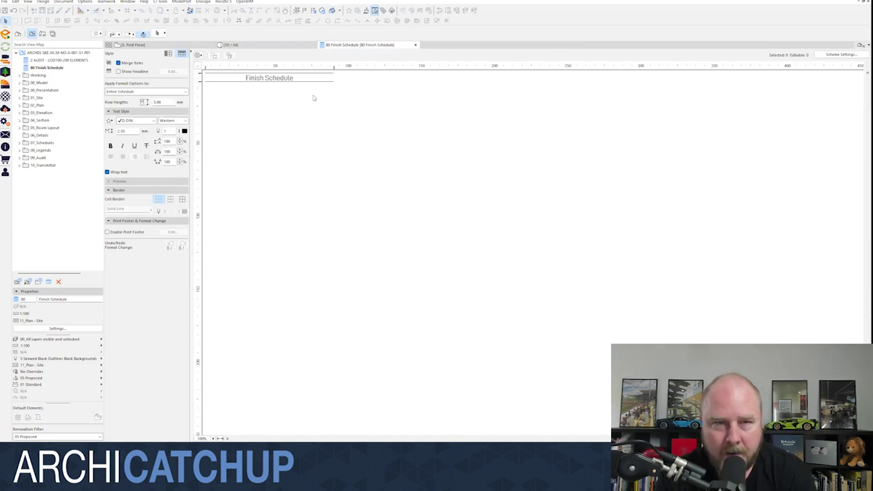
pyautogui.click(228, 44)
pyautogui.scroll(-10, 388, 242)
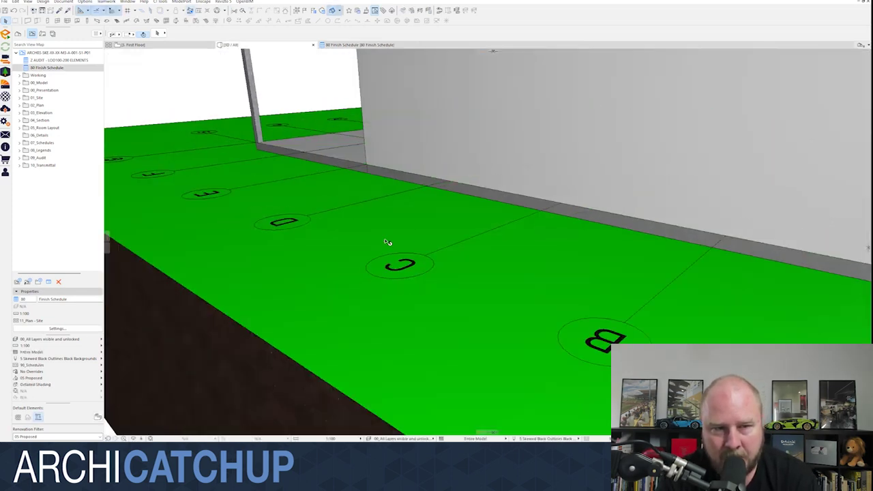
pyautogui.scroll(5, 384, 280)
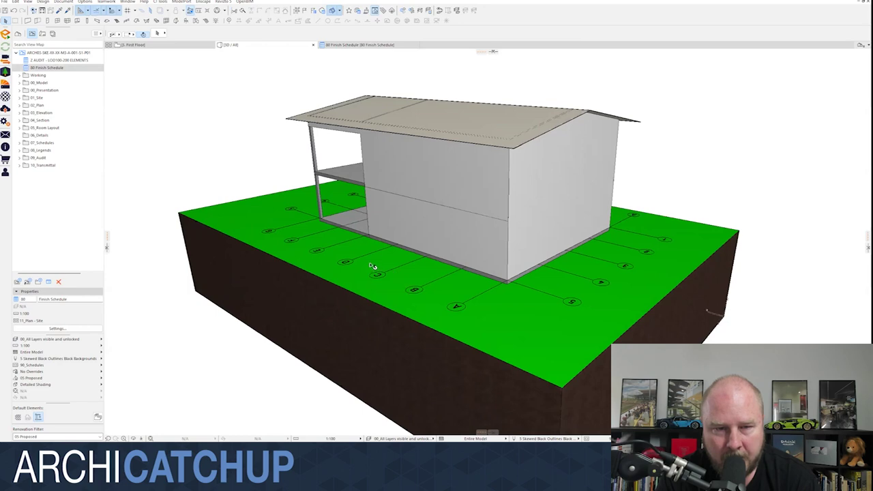
# Step: Add a Finish Schedule criterion that excludes grid elements: Element Type is not Grid Element
pyautogui.click(380, 46)
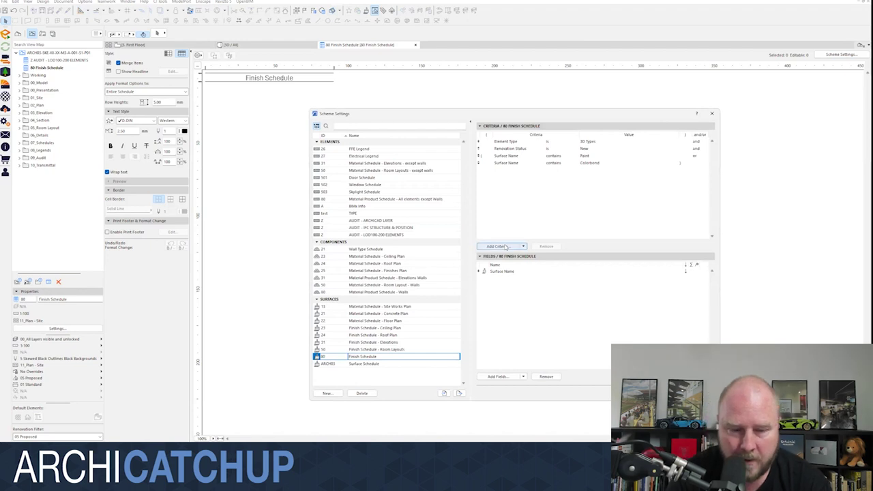
pyautogui.click(497, 247)
pyautogui.write('element')
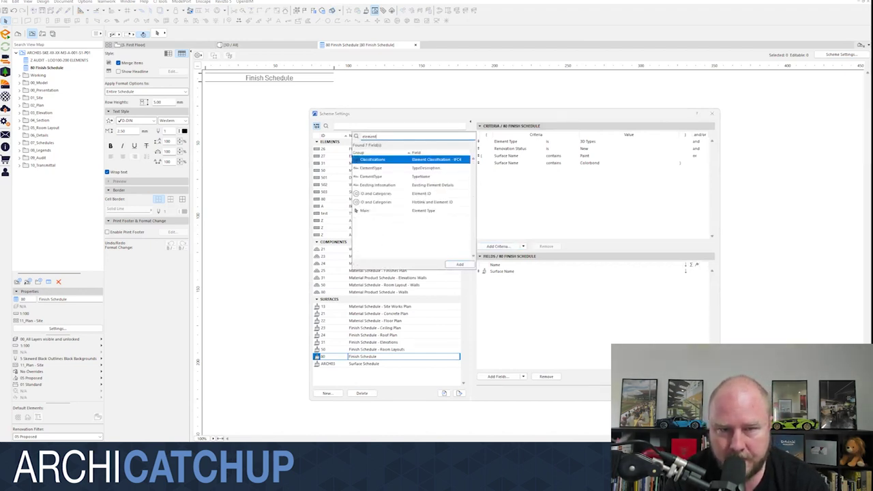
pyautogui.click(364, 211)
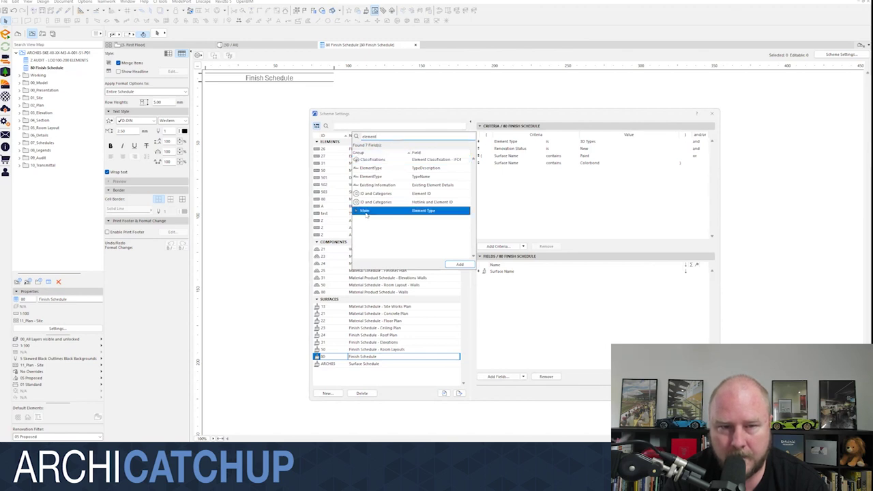
pyautogui.click(460, 264)
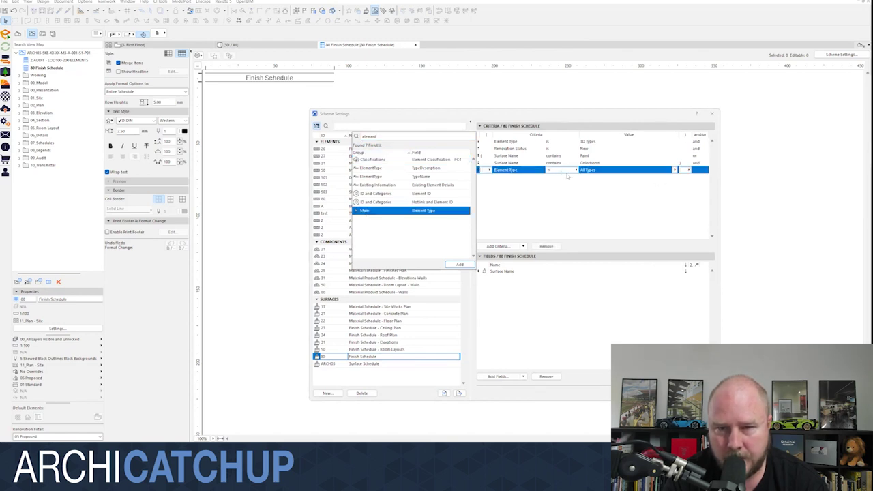
pyautogui.click(674, 170)
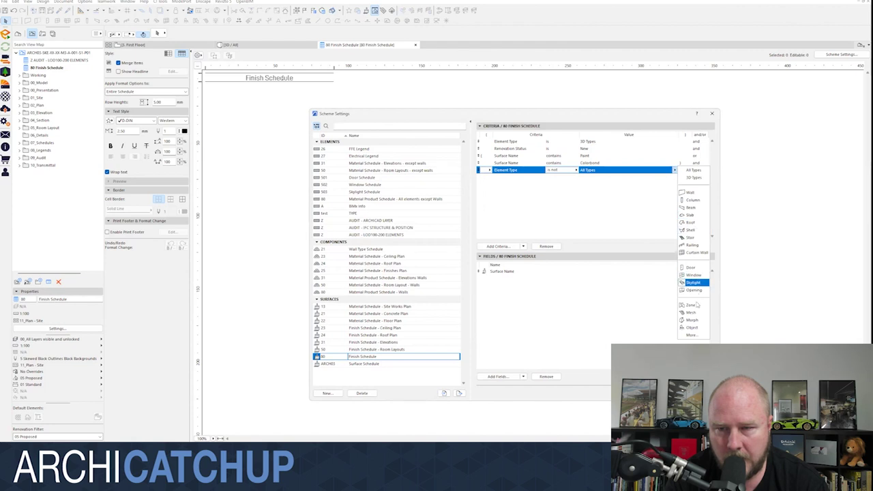
pyautogui.click(695, 336)
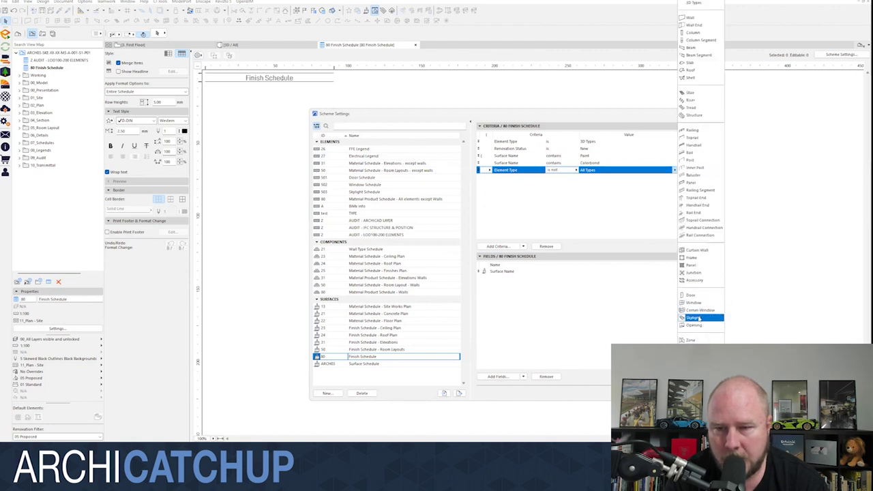
pyautogui.click(692, 319)
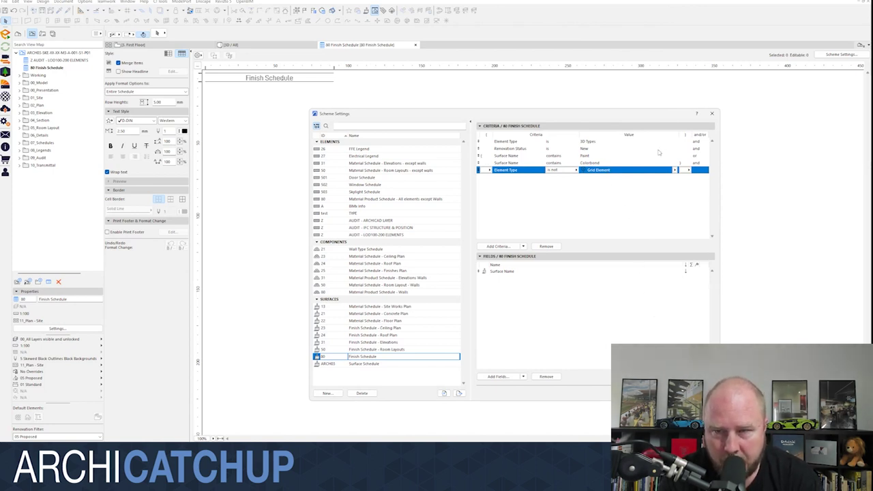
# Step: Check the brackets and and/or operators grouping the Paint and Colorbond surface criteria, and apply the scheme settings
pyautogui.click(699, 141)
pyautogui.click(697, 148)
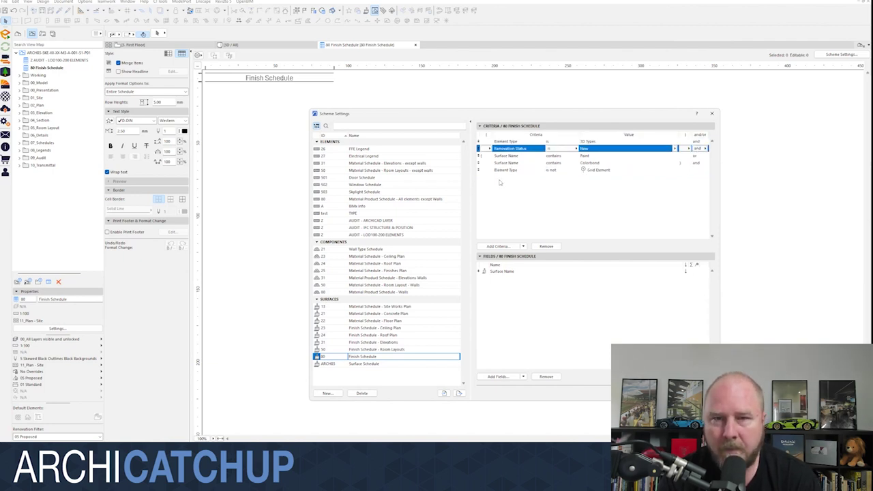
pyautogui.click(505, 156)
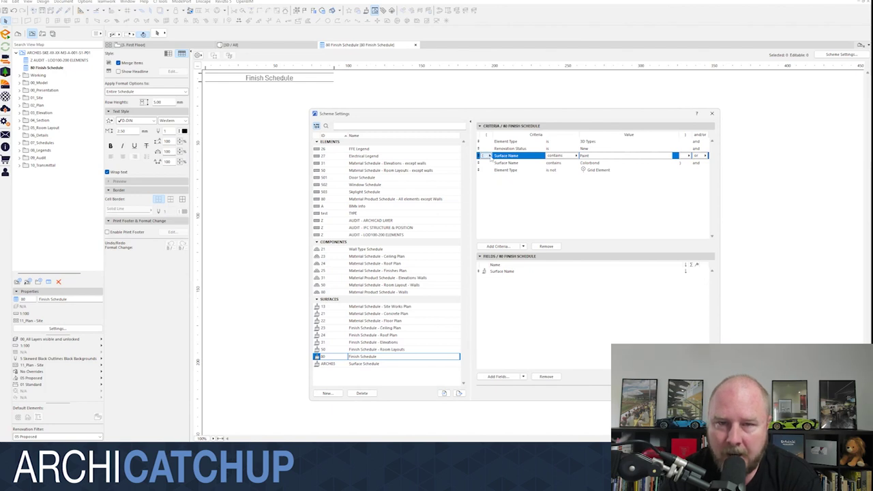
pyautogui.click(487, 156)
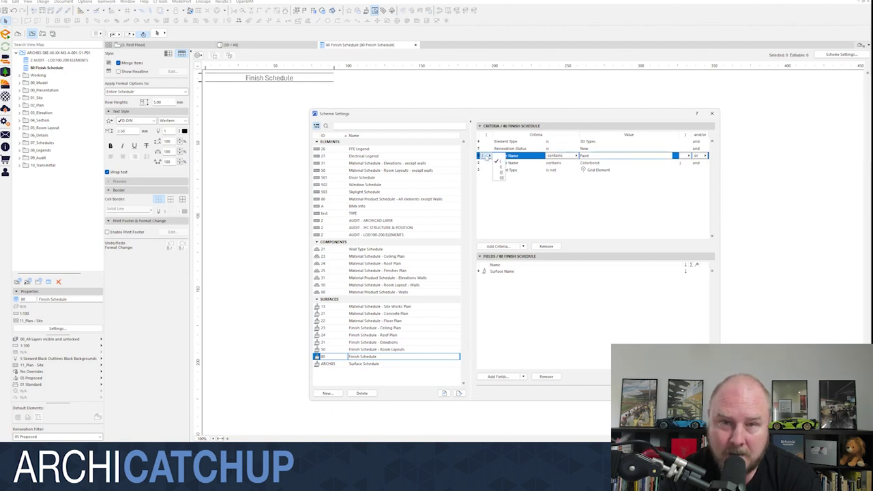
pyautogui.click(489, 156)
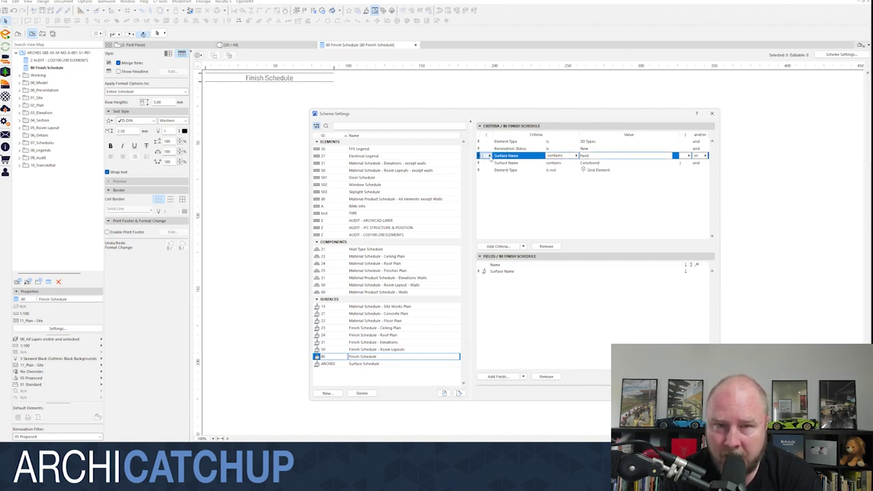
pyautogui.click(698, 155)
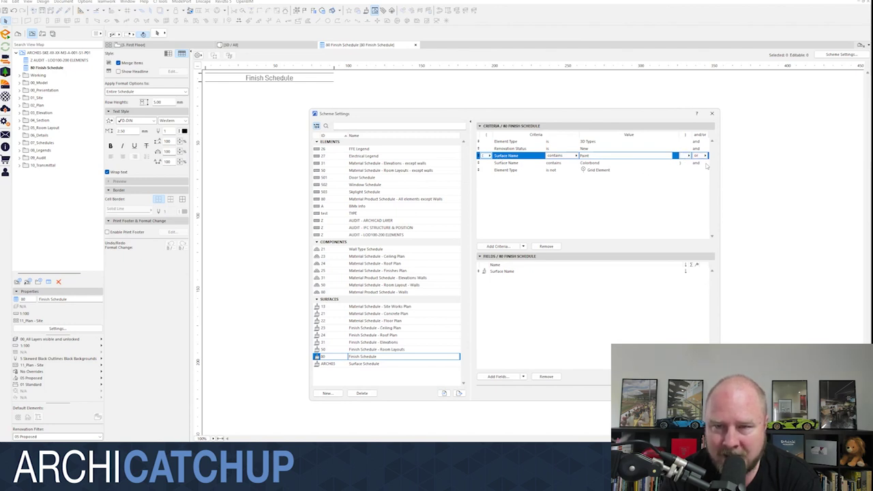
pyautogui.click(684, 164)
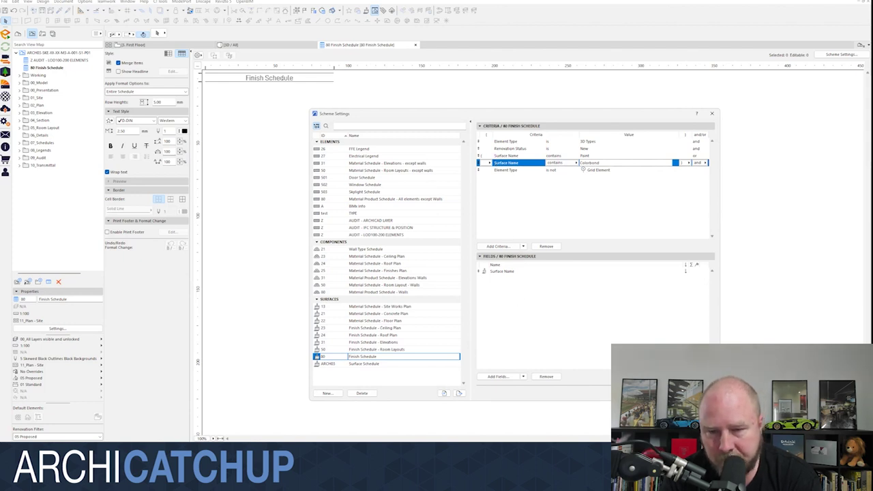
pyautogui.press('Return')
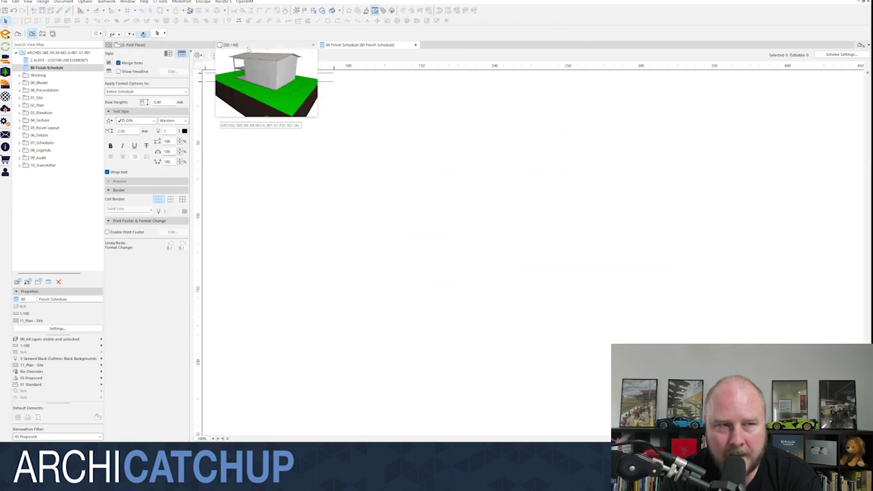
# Step: Select the ground-floor external walls in the 3D view and override their surfaces with PF05 - Paint Finish 05
pyautogui.click(228, 44)
pyautogui.click(466, 220)
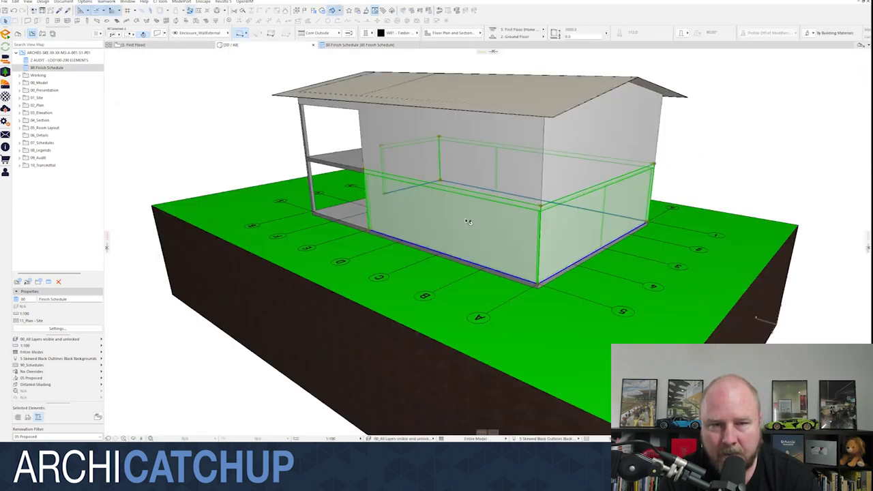
pyautogui.moveTo(448, 197)
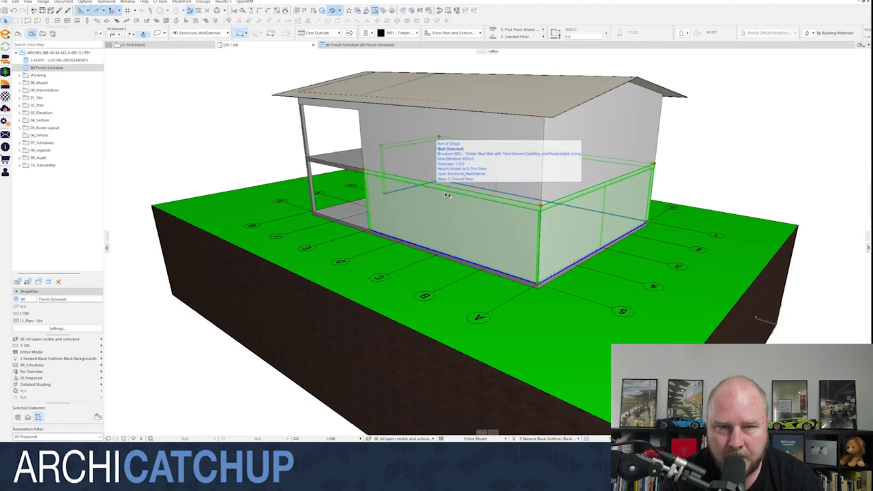
pyautogui.doubleClick(434, 167)
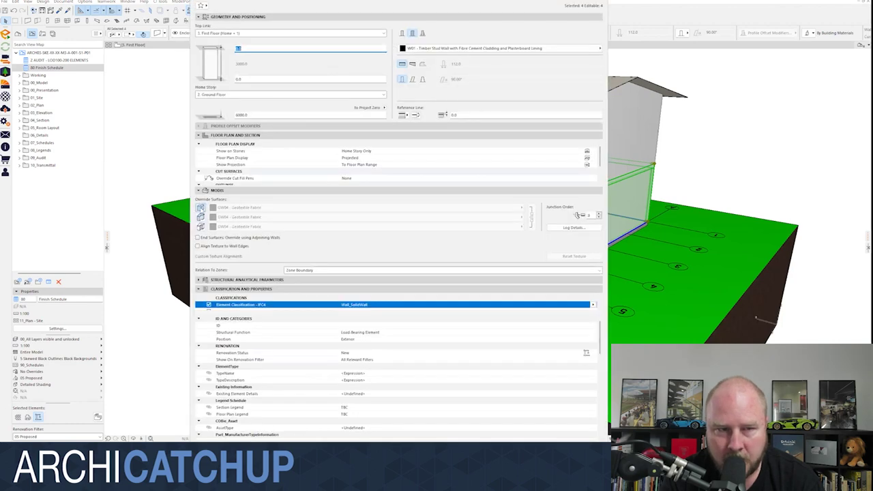
pyautogui.click(278, 207)
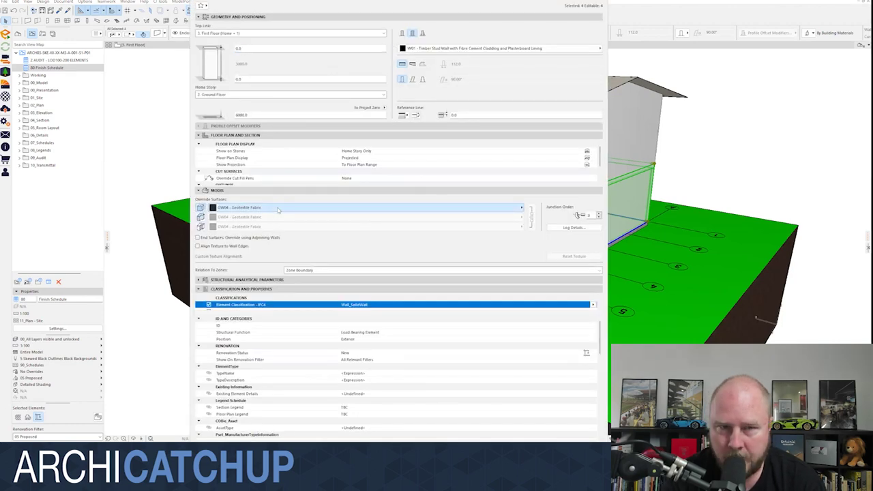
pyautogui.scroll(-15, 583, 225)
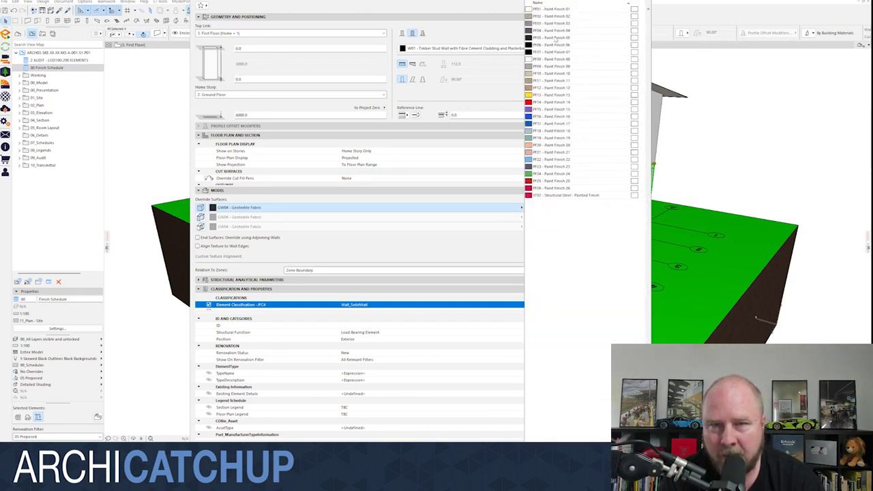
pyautogui.press('Return')
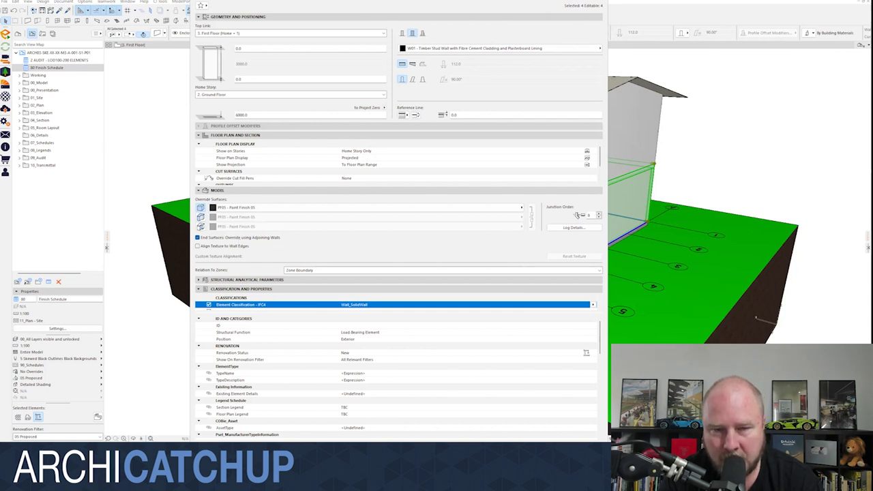
pyautogui.press('Escape')
pyautogui.click(260, 115)
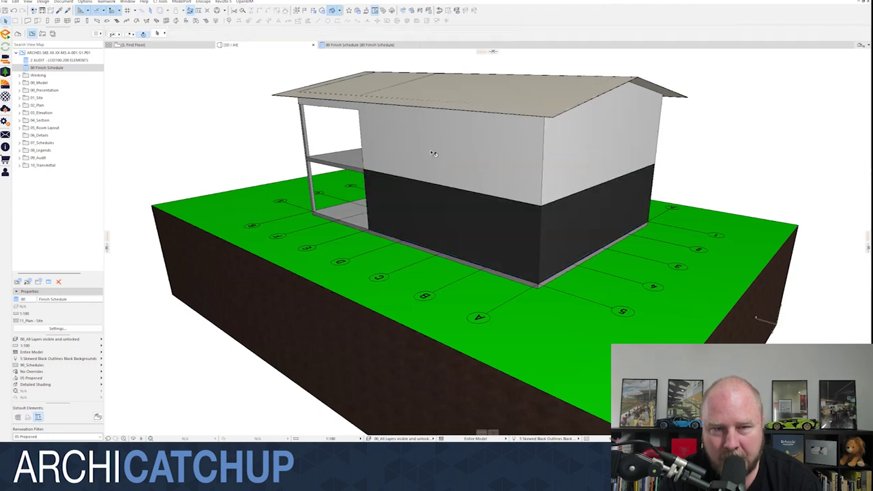
# Step: Override the surfaces of the first-floor and roof-level external walls with PF05 - Paint Finish 05
pyautogui.click(500, 126)
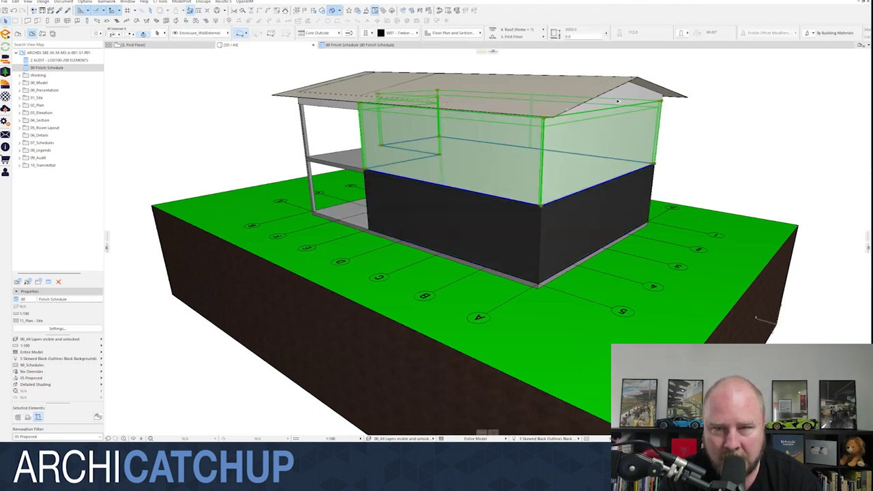
pyautogui.click(467, 135)
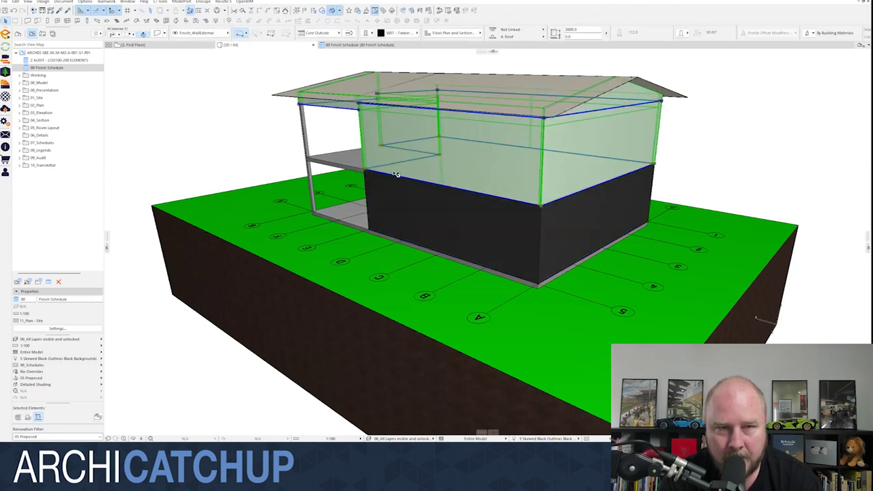
pyautogui.hotkey('ctrl', 't')
pyautogui.click(202, 208)
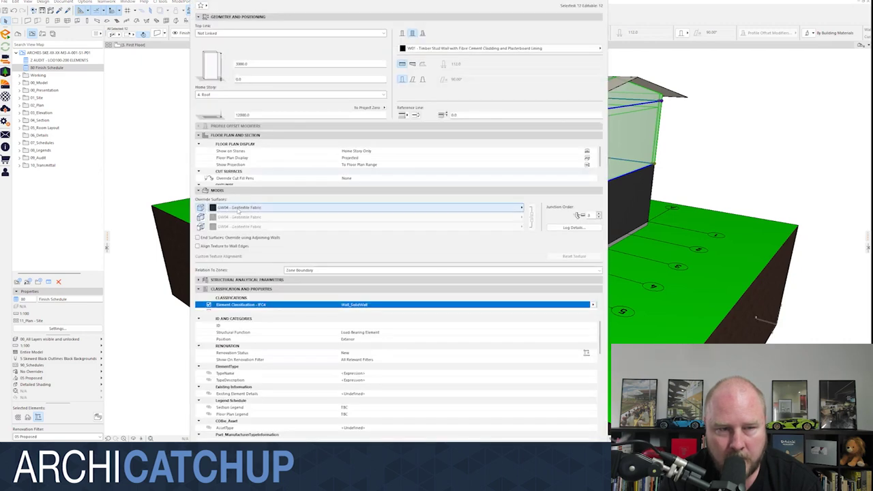
pyautogui.click(239, 208)
pyautogui.write('paint')
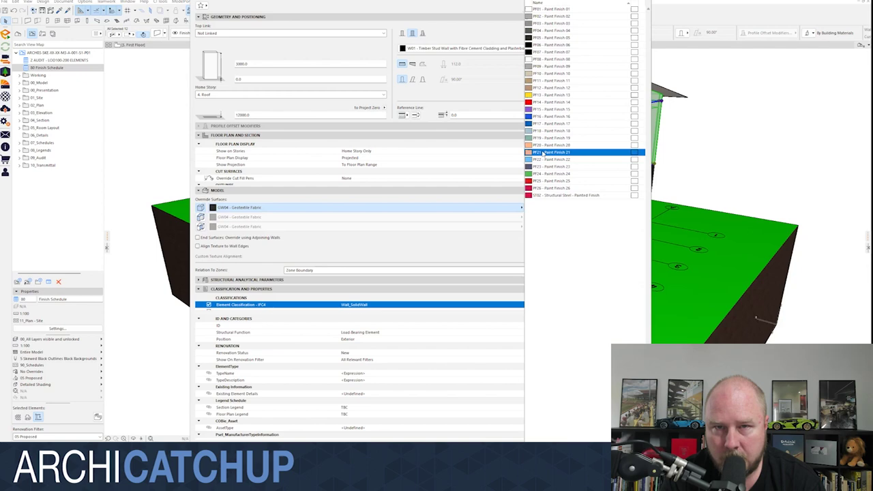
pyautogui.press('Return')
pyautogui.press('Return')
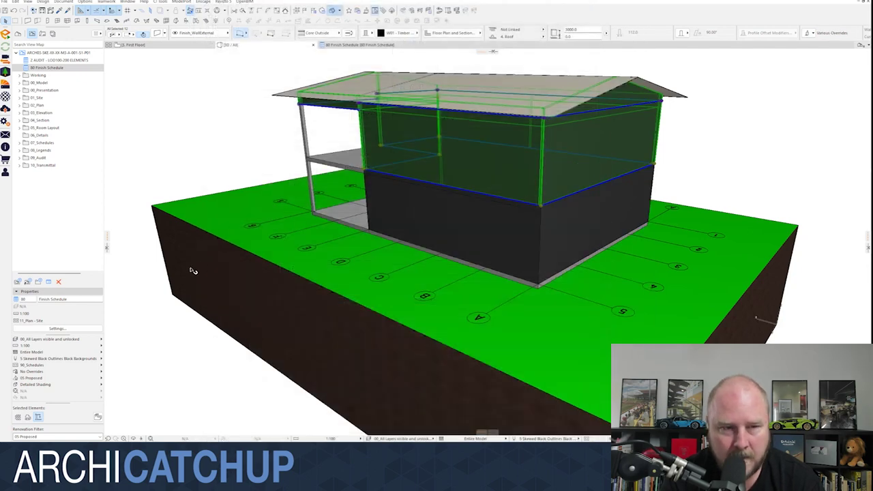
pyautogui.hotkey('ctrl', 't')
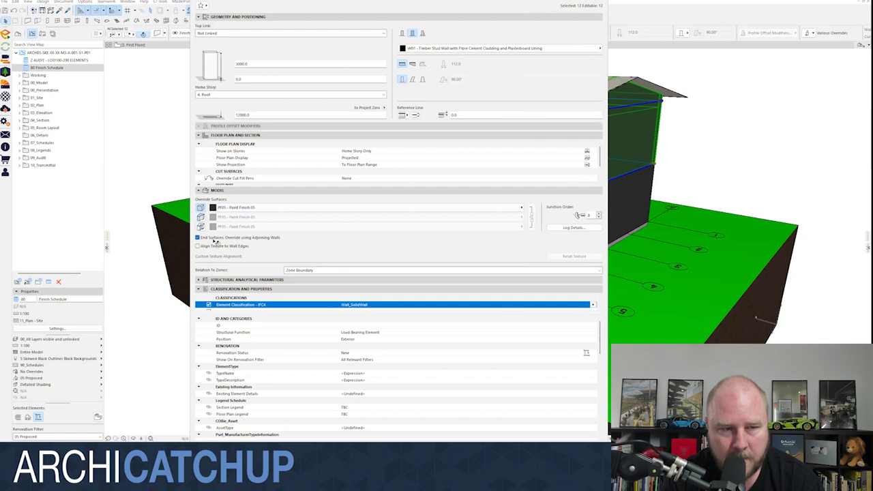
pyautogui.press('Return')
pyautogui.click(238, 117)
# Step: Override the recessed corner walls behind the balcony with PF02 - Paint Finish 02 on both floors
pyautogui.keyDown('shift'); pyautogui.moveTo(242, 122); pyautogui.dragTo(469, 192, button='middle'); pyautogui.keyUp('shift')
pyautogui.click(479, 188)
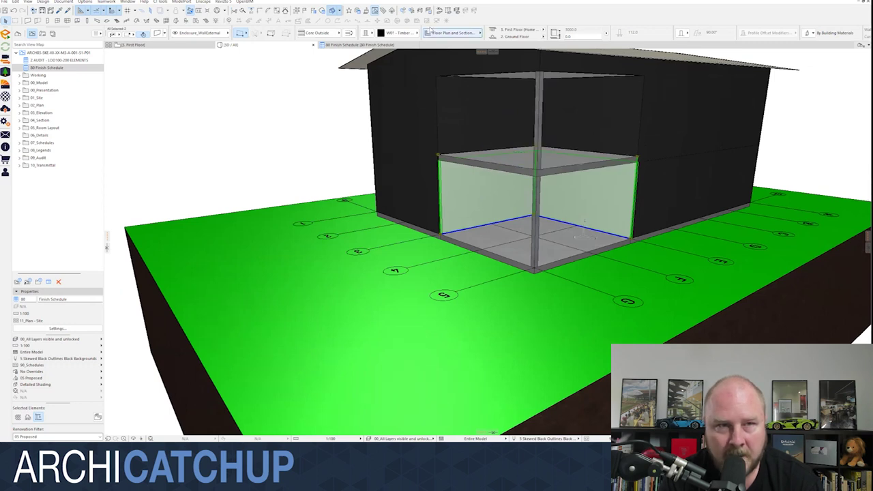
pyautogui.keyDown('shift'); pyautogui.click(488, 126); pyautogui.keyUp('shift')
pyautogui.keyDown('shift'); pyautogui.click(561, 122); pyautogui.keyUp('shift')
pyautogui.hotkey('ctrl', 't')
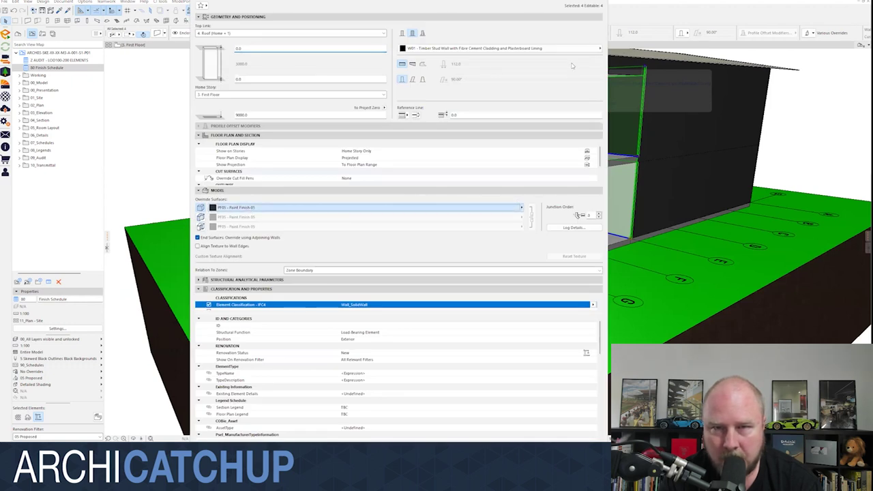
pyautogui.click(405, 219)
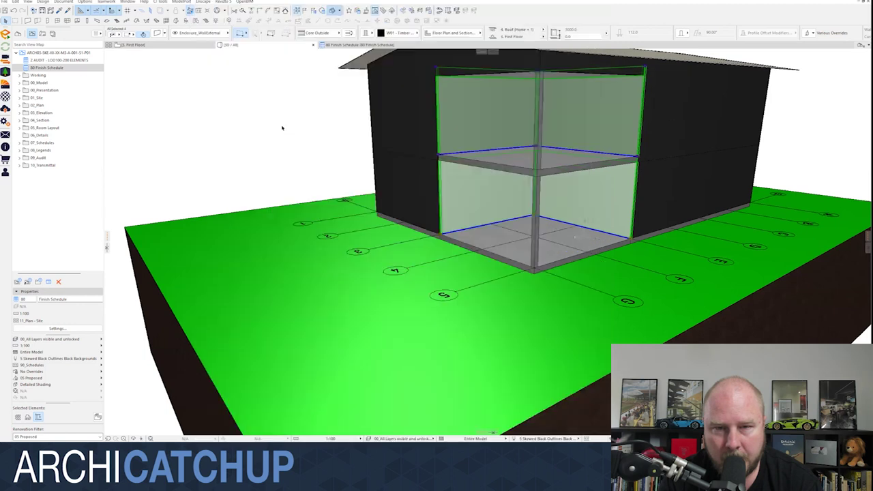
pyautogui.click(282, 128)
pyautogui.click(579, 200)
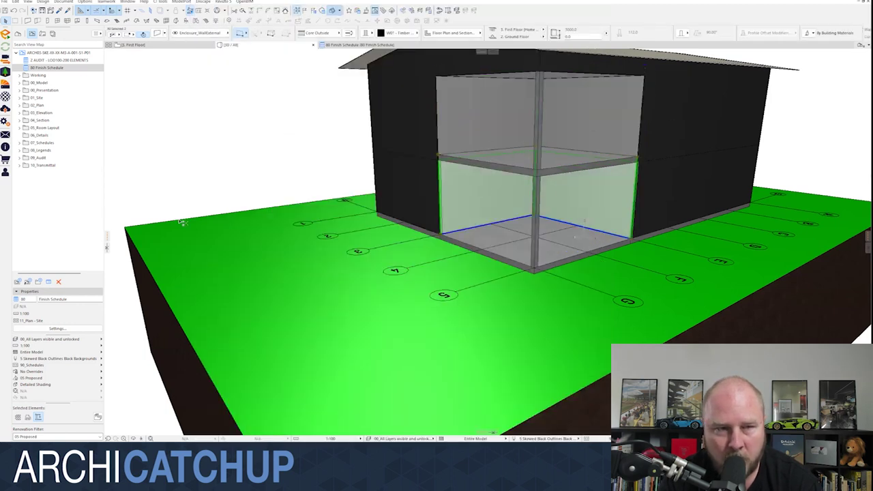
pyautogui.hotkey('ctrl', 't')
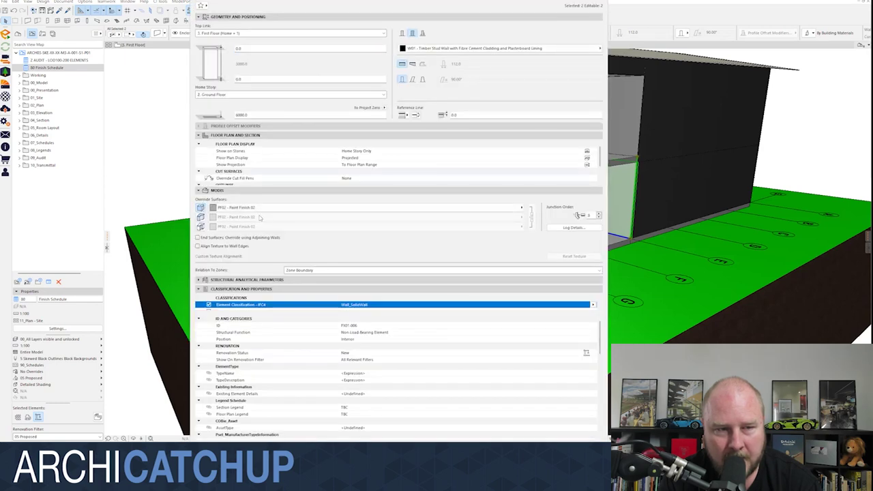
pyautogui.press('Return')
pyautogui.click(312, 136)
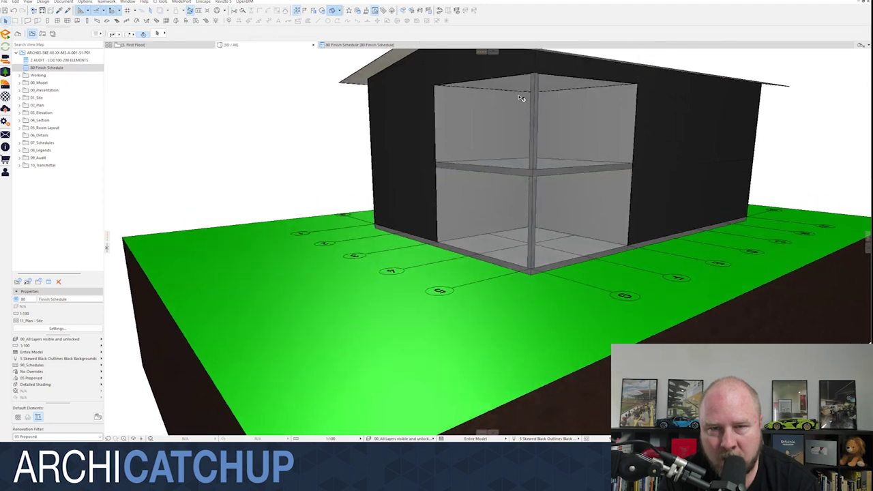
# Step: Override the bottom surface of the soffit ceiling slab above the balcony with PF01 - Paint Finish 01
pyautogui.click(523, 113)
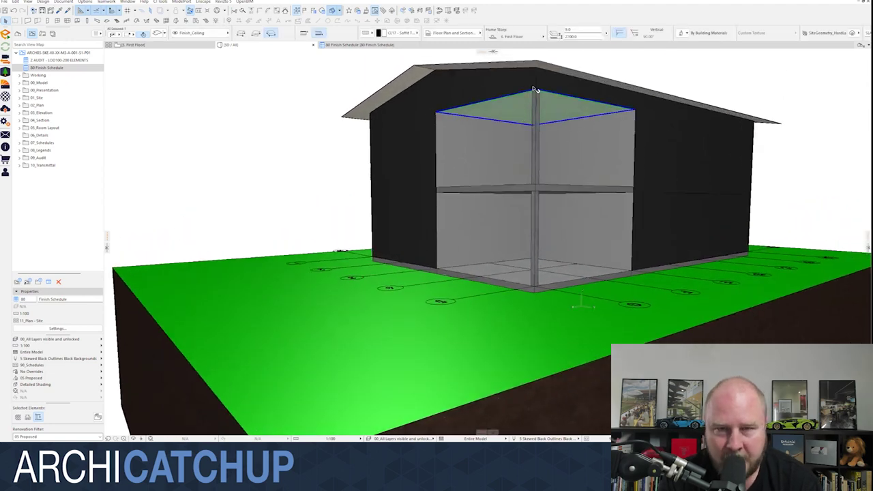
pyautogui.hotkey('ctrl', 't')
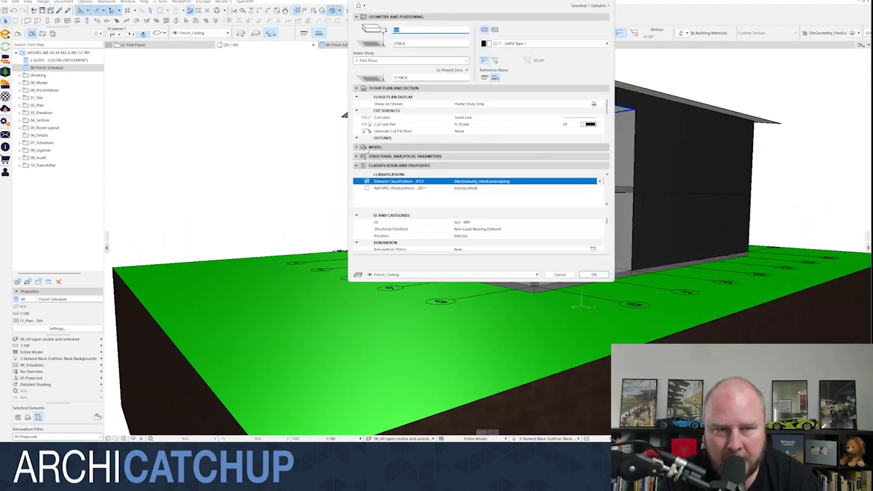
pyautogui.click(356, 147)
pyautogui.click(367, 183)
pyautogui.click(538, 183)
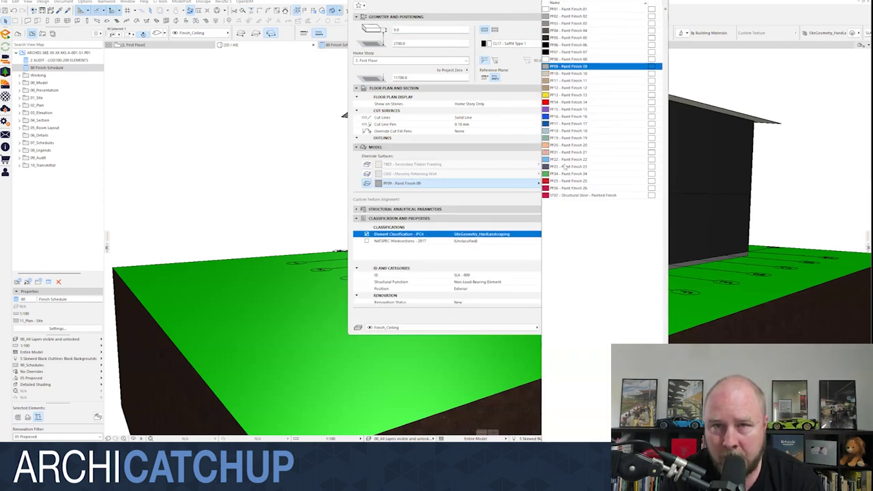
pyautogui.click(569, 8)
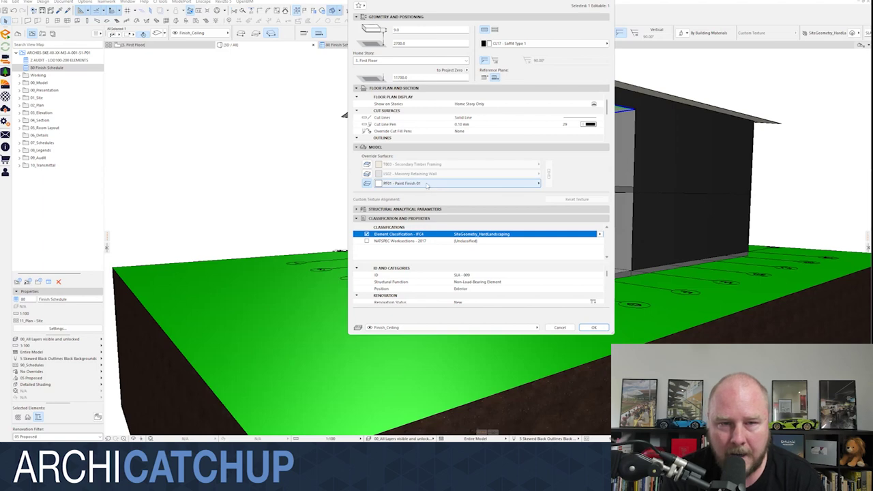
pyautogui.click(593, 328)
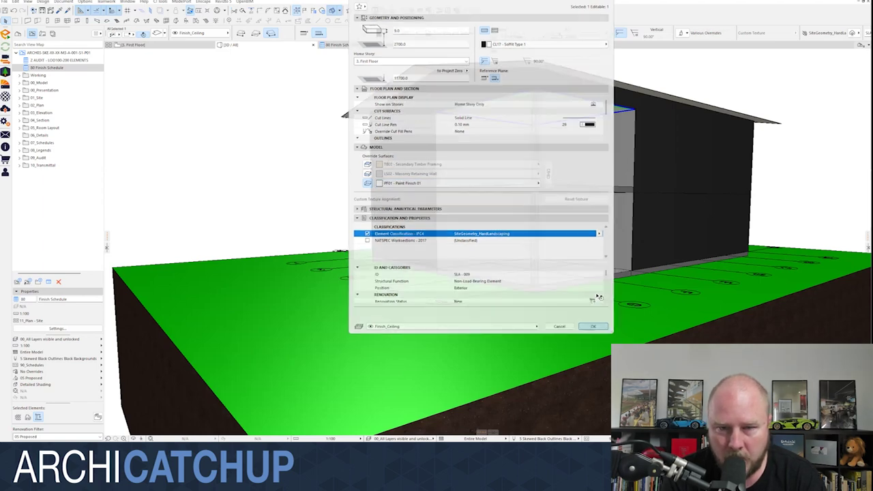
pyautogui.press('Escape')
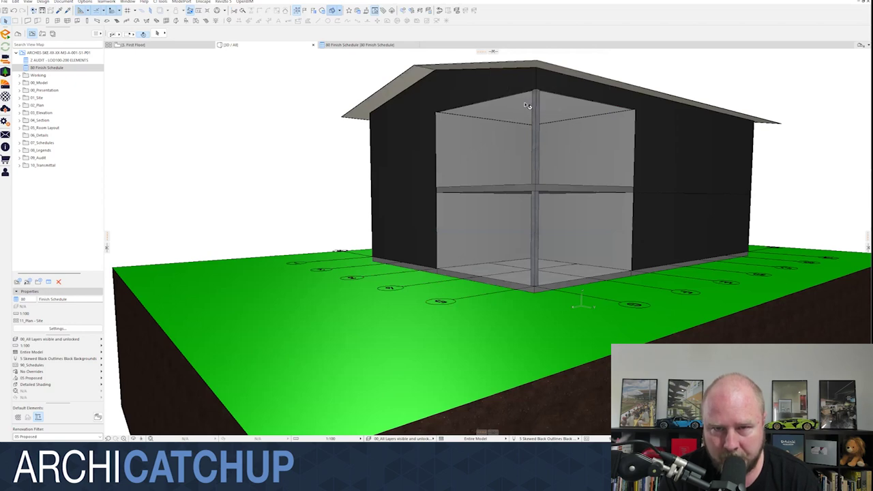
# Step: Select the two external walls above the balcony soffit and try to stretch their base edge
pyautogui.scroll(8, 526, 106)
pyautogui.keyDown('shift'); pyautogui.moveTo(524, 125); pyautogui.dragTo(480, 183, button='middle'); pyautogui.keyUp('shift')
pyautogui.click(479, 183)
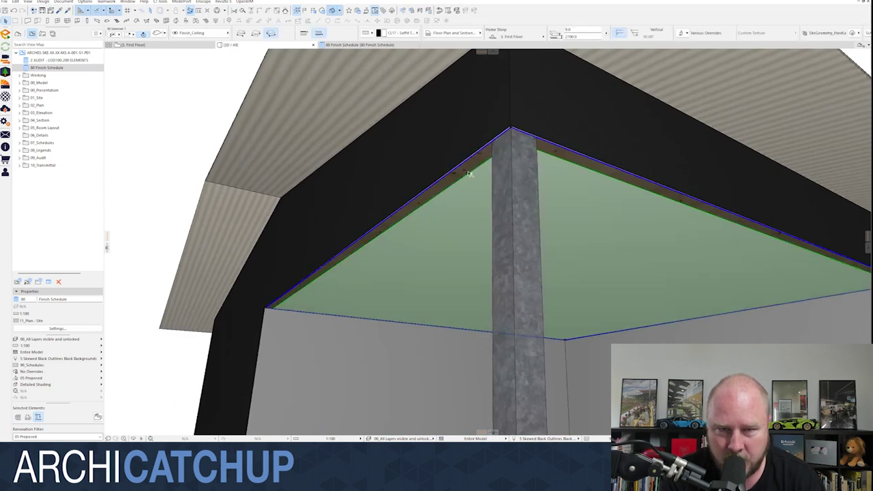
pyautogui.click(462, 130)
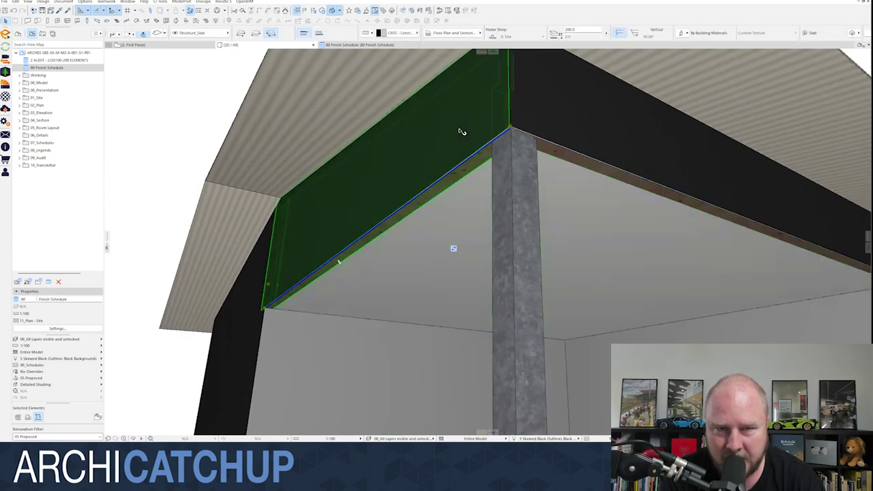
pyautogui.keyDown('shift'); pyautogui.click(550, 121); pyautogui.keyUp('shift')
pyautogui.scroll(-3, 525, 144)
pyautogui.keyDown('shift'); pyautogui.moveTo(517, 145); pyautogui.dragTo(633, 308, button='middle'); pyautogui.keyUp('shift')
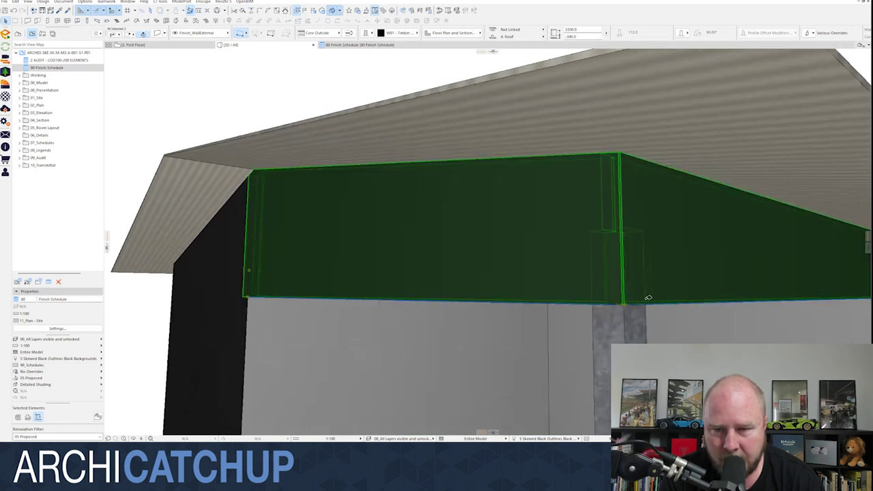
pyautogui.click(628, 283)
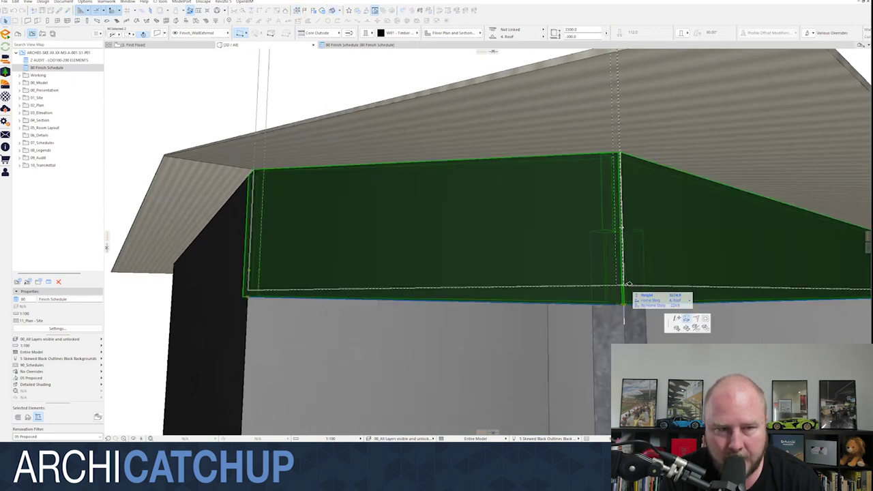
pyautogui.press('Escape')
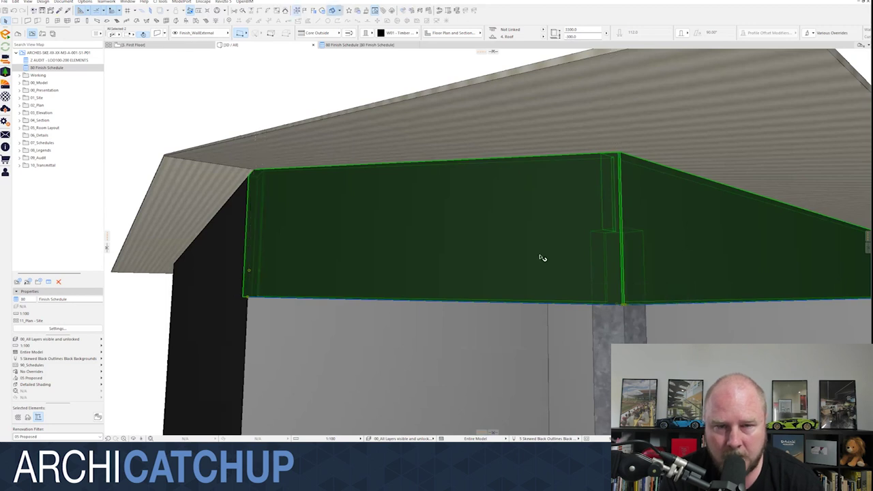
# Step: Stretch the base edges of the two external walls above the balcony to the top of the soffit ceiling slab
pyautogui.keyDown('shift'); pyautogui.moveTo(542, 255); pyautogui.dragTo(534, 252, button='middle'); pyautogui.keyUp('shift')
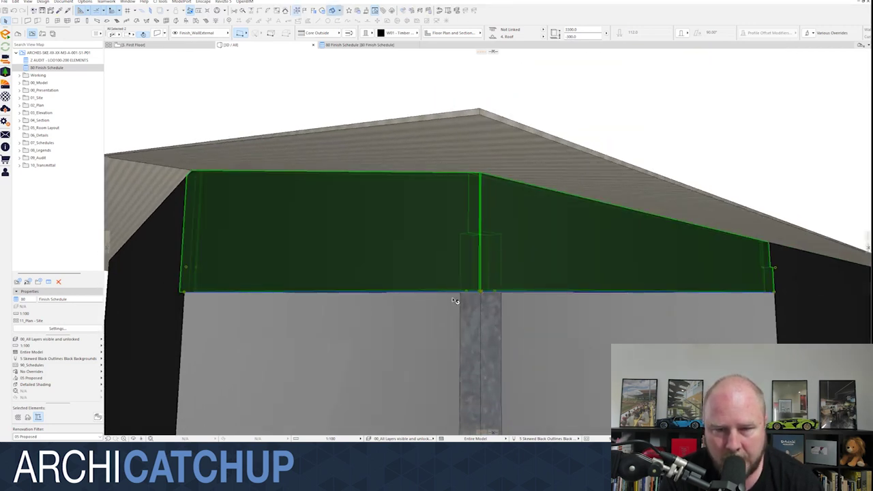
pyautogui.scroll(4, 485, 289)
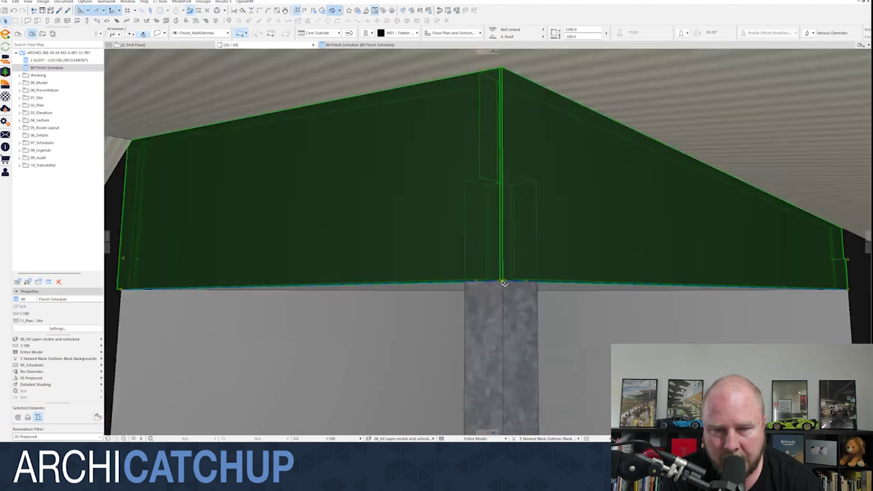
pyautogui.click(503, 280)
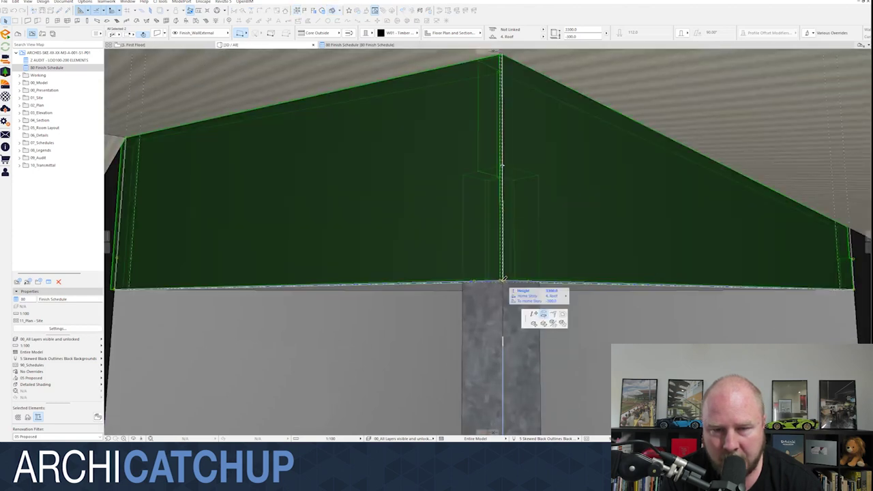
pyautogui.press('Escape')
pyautogui.scroll(2, 506, 275)
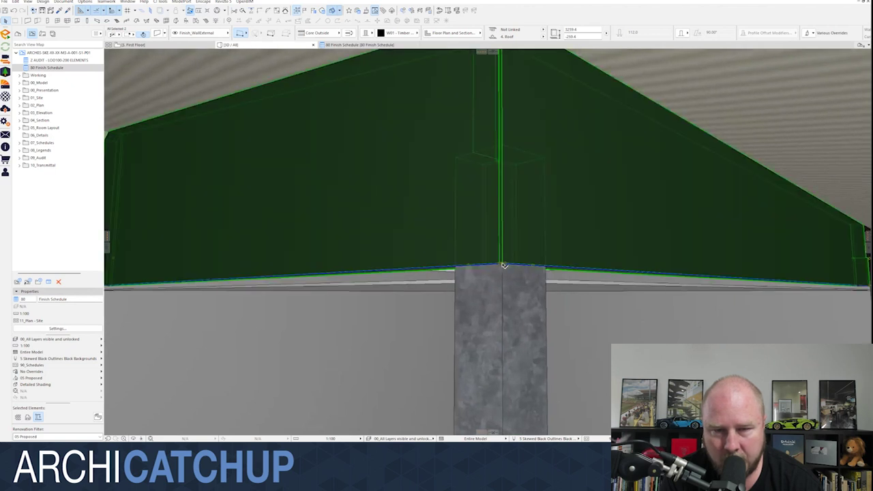
pyautogui.scroll(3, 504, 261)
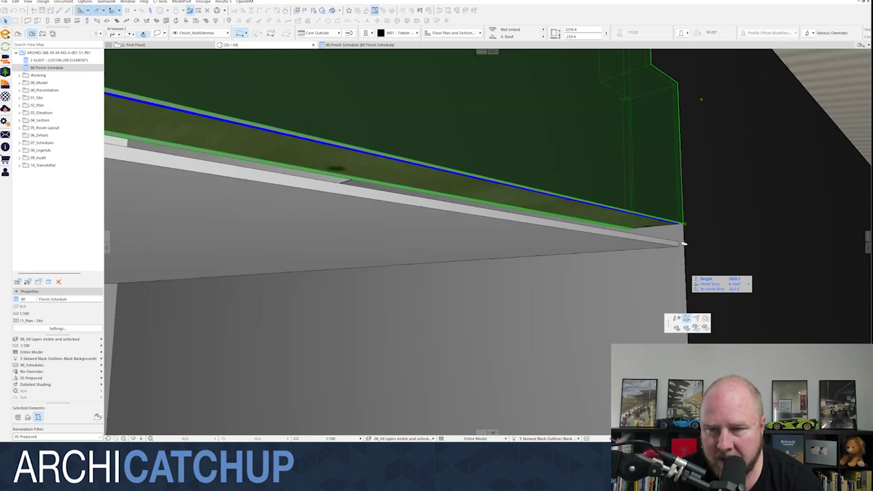
pyautogui.click(681, 244)
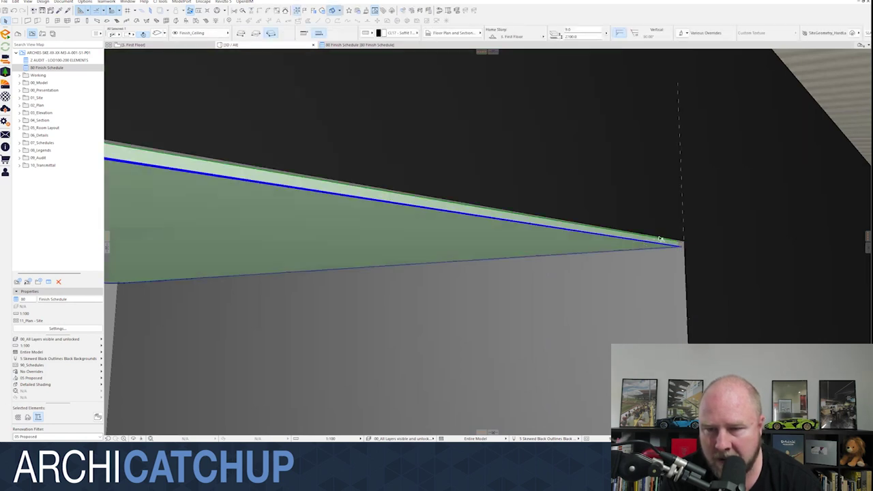
pyautogui.hotkey('ctrl', 'z')
pyautogui.scroll(4, 724, 175)
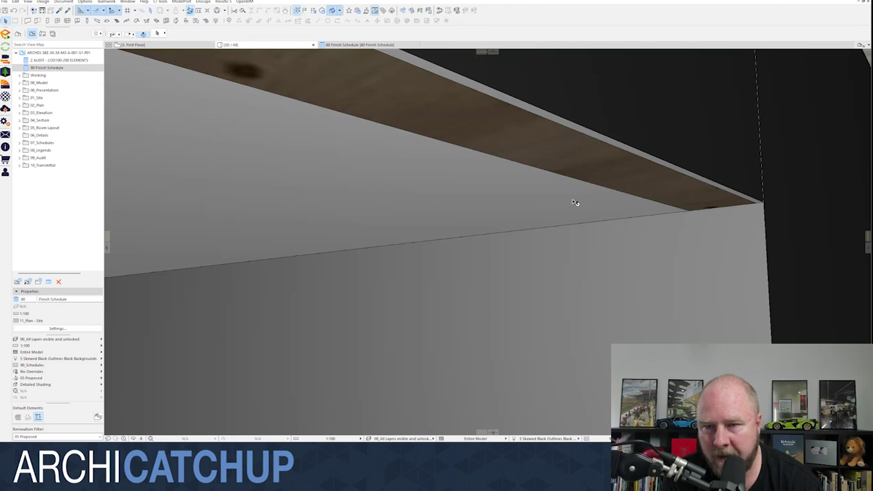
pyautogui.click(645, 201)
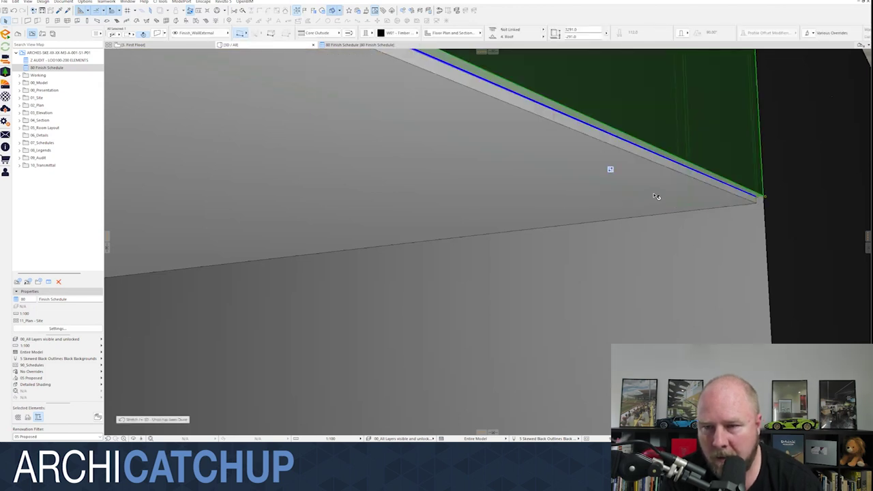
# Step: Override the edge surface of the soffit ceiling slab above the balcony with PF05 - Paint Finish 05
pyautogui.click(682, 180)
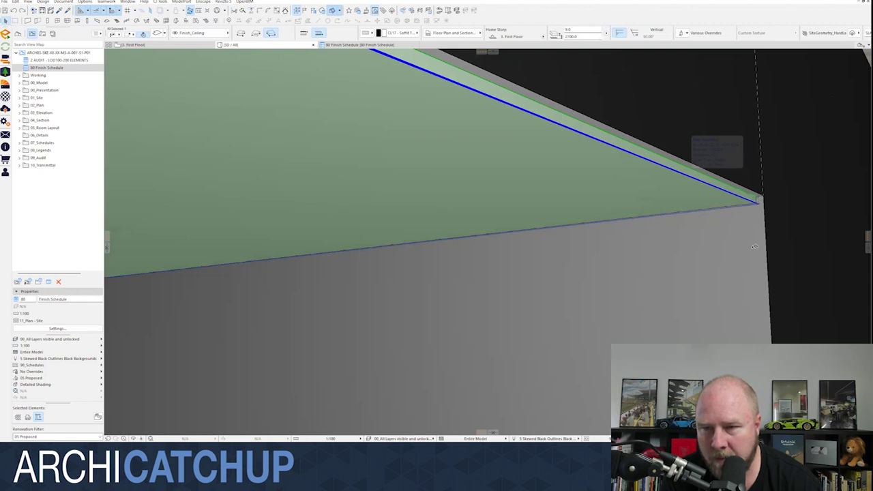
pyautogui.keyDown('shift'); pyautogui.moveTo(740, 226); pyautogui.dragTo(380, 170, button='middle'); pyautogui.keyUp('shift')
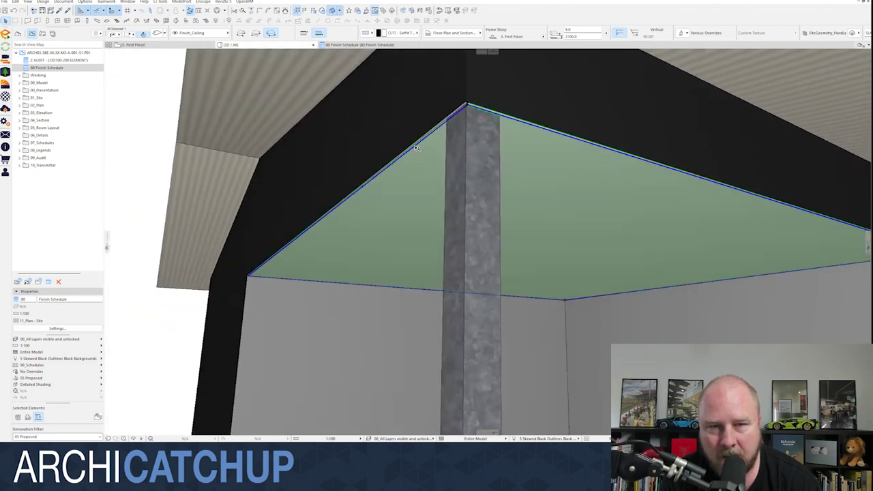
pyautogui.keyDown('shift'); pyautogui.moveTo(461, 102); pyautogui.dragTo(529, 108, button='middle'); pyautogui.keyUp('shift')
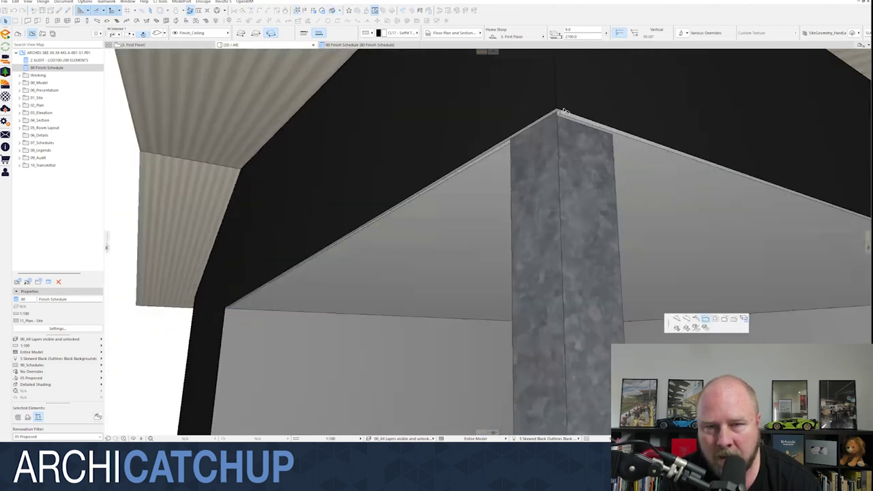
pyautogui.click(556, 111)
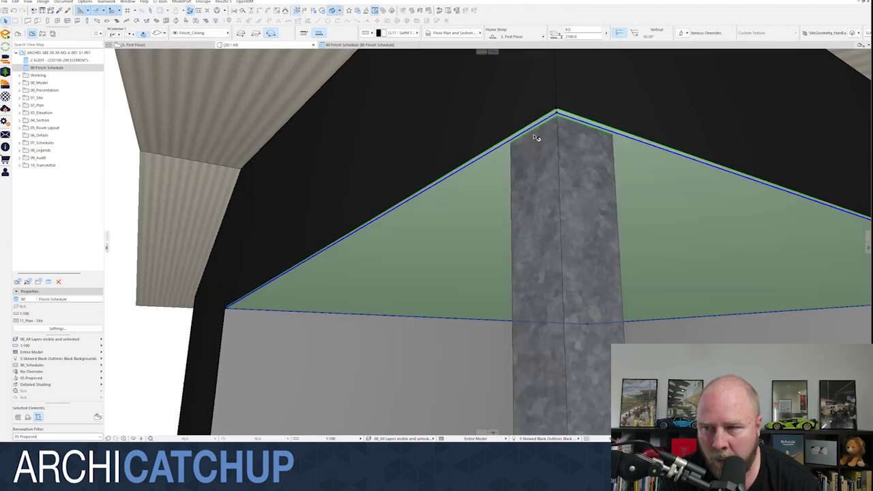
pyautogui.hotkey('ctrl', 't')
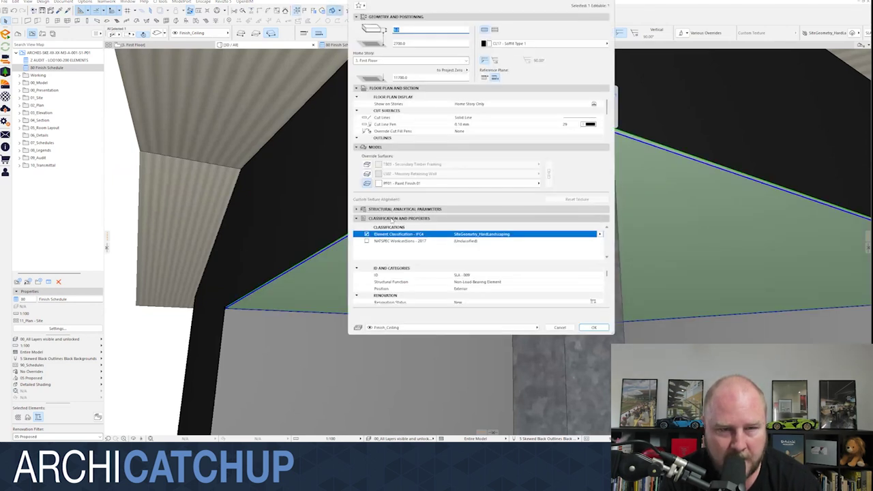
pyautogui.click(395, 174)
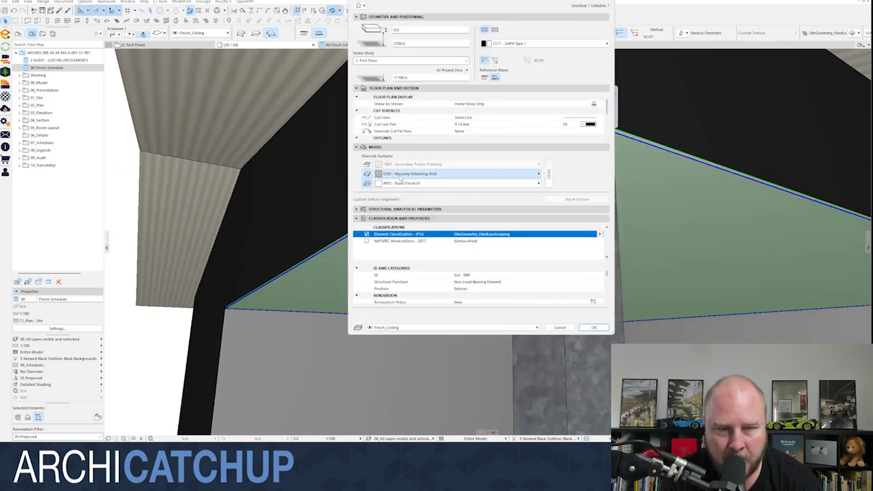
pyautogui.scroll(-12, 588, 129)
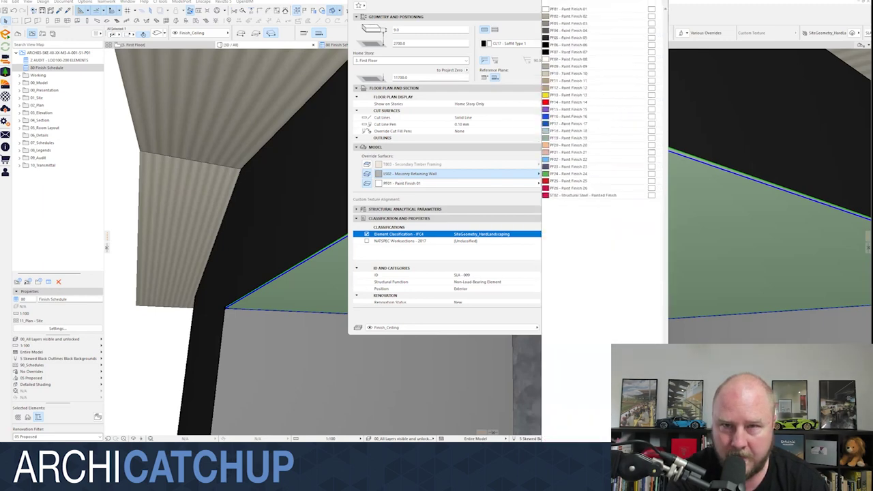
pyautogui.click(580, 38)
pyautogui.press('Return')
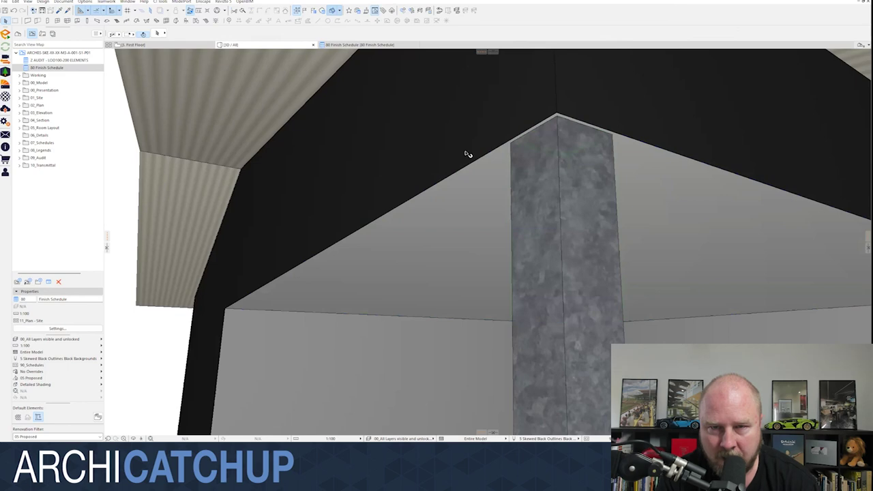
# Step: Check the balcony in the 3D view against the finishes listed in the Finish Schedule, and return to the 3D view
pyautogui.scroll(3, 457, 160)
pyautogui.scroll(-5, 422, 168)
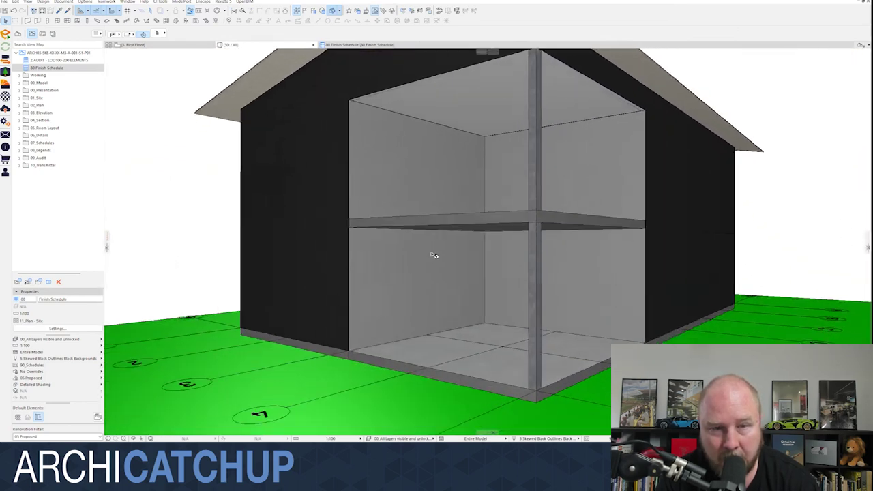
pyautogui.keyDown('shift'); pyautogui.moveTo(434, 257); pyautogui.dragTo(428, 184, button='middle'); pyautogui.keyUp('shift')
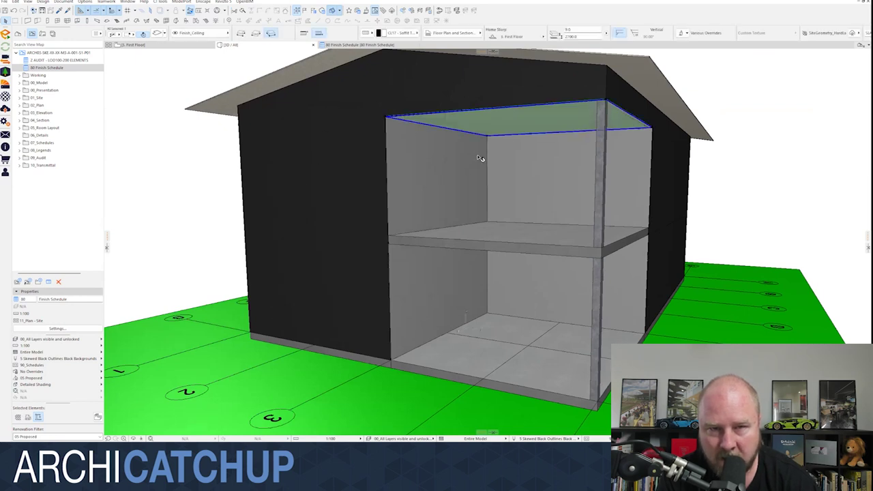
pyautogui.click(389, 46)
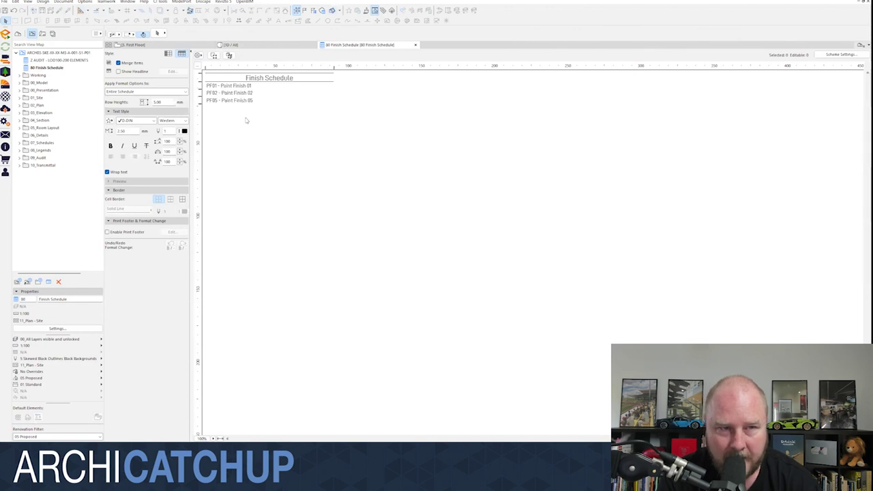
pyautogui.click(231, 45)
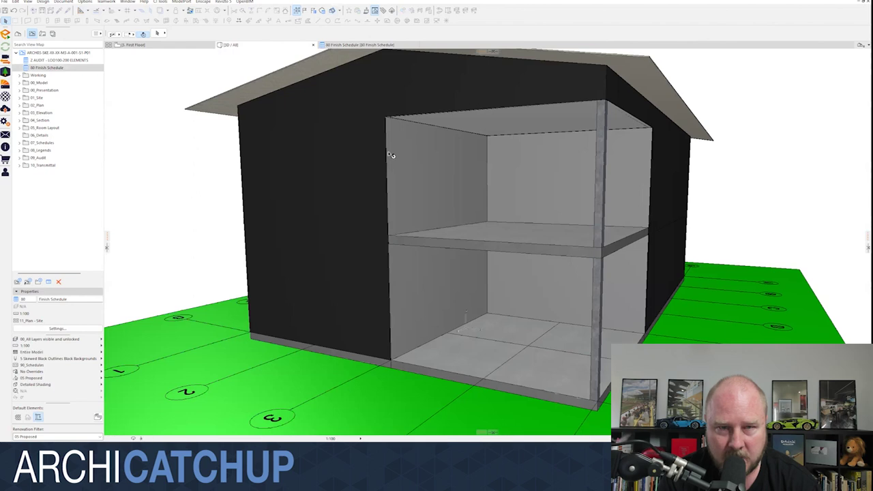
pyautogui.scroll(3, 357, 199)
# Step: Open the 301 North elevation from the project's elevations
pyautogui.click(20, 113)
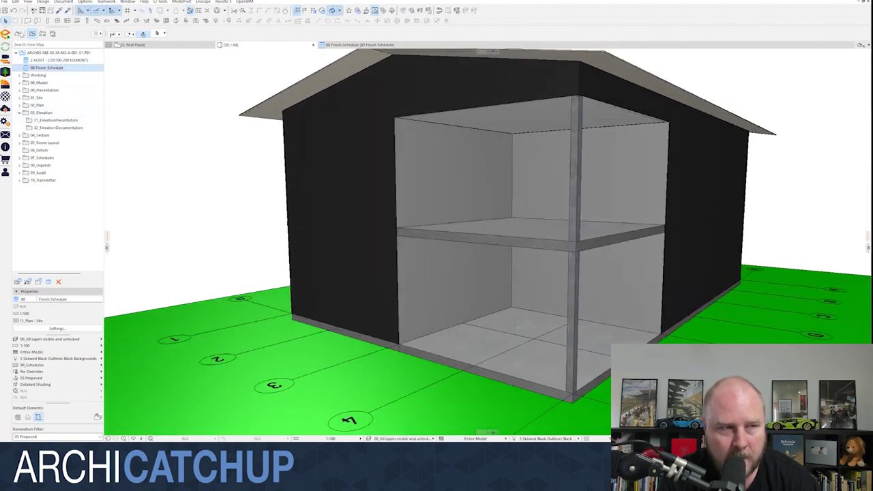
pyautogui.click(20, 33)
pyautogui.scroll(4, 20, 68)
pyautogui.click(20, 114)
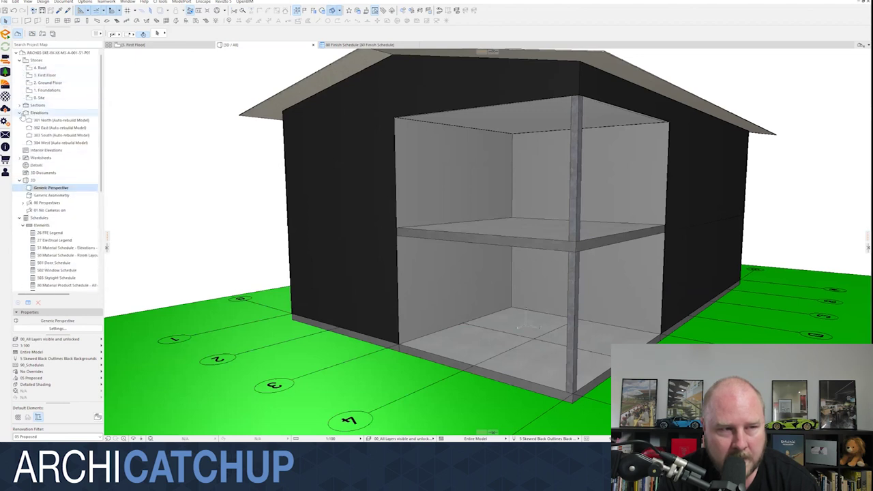
pyautogui.doubleClick(61, 120)
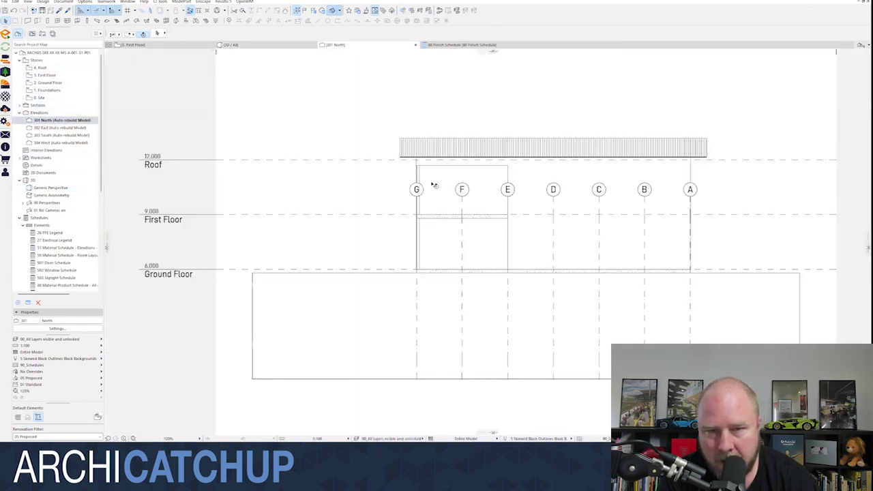
pyautogui.scroll(4, 514, 214)
pyautogui.scroll(-3, 514, 214)
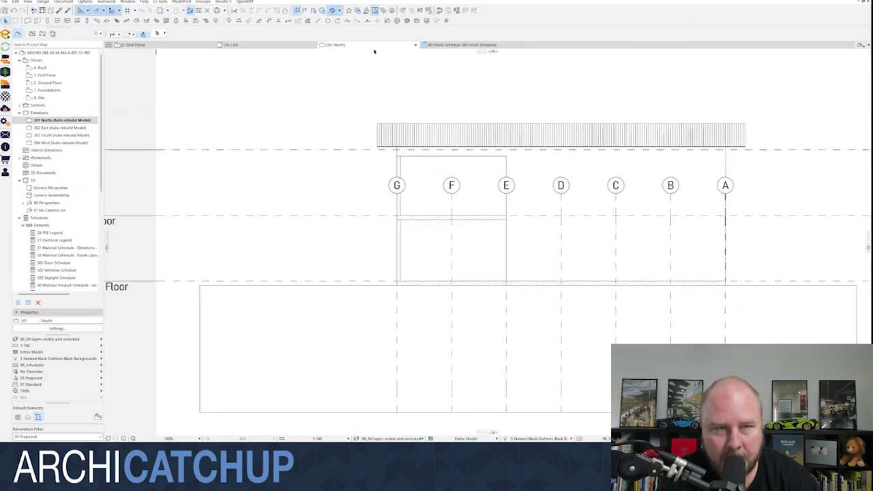
# Step: Set the uncut fill of the 301 North elevation to Surface - Texture Fill, Shaded
pyautogui.rightClick(61, 120)
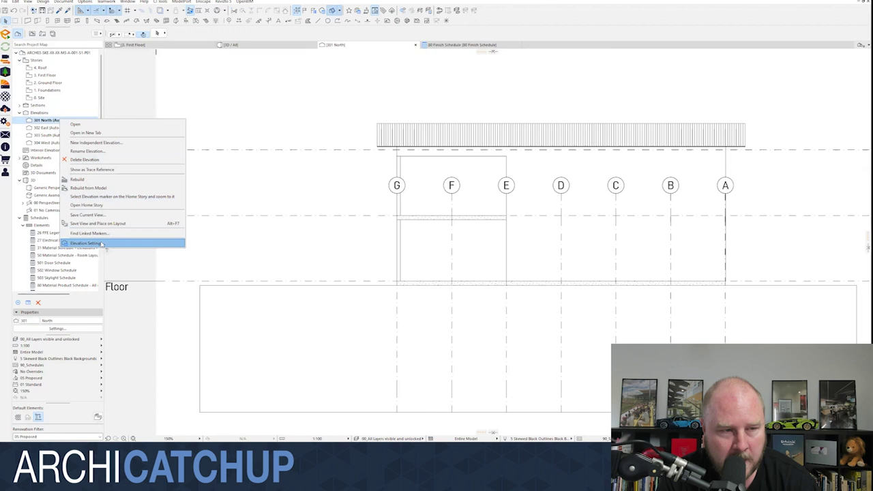
pyautogui.click(102, 242)
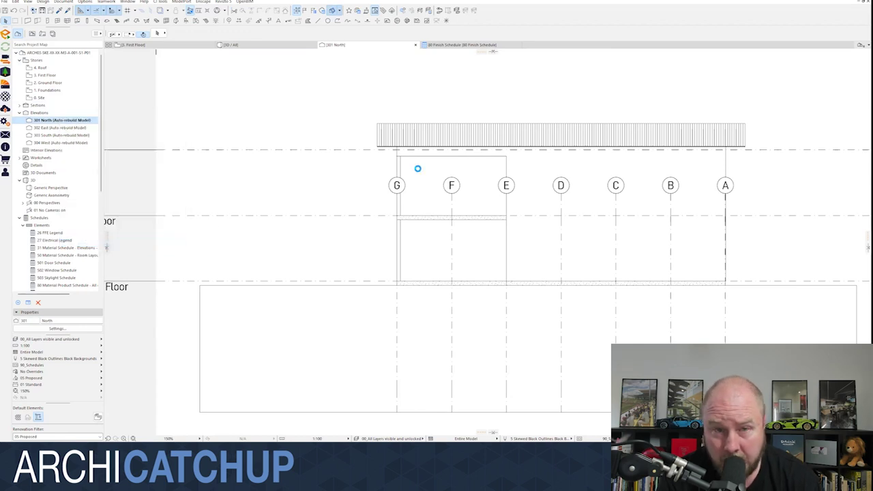
pyautogui.click(422, 168)
pyautogui.click(478, 185)
pyautogui.click(422, 188)
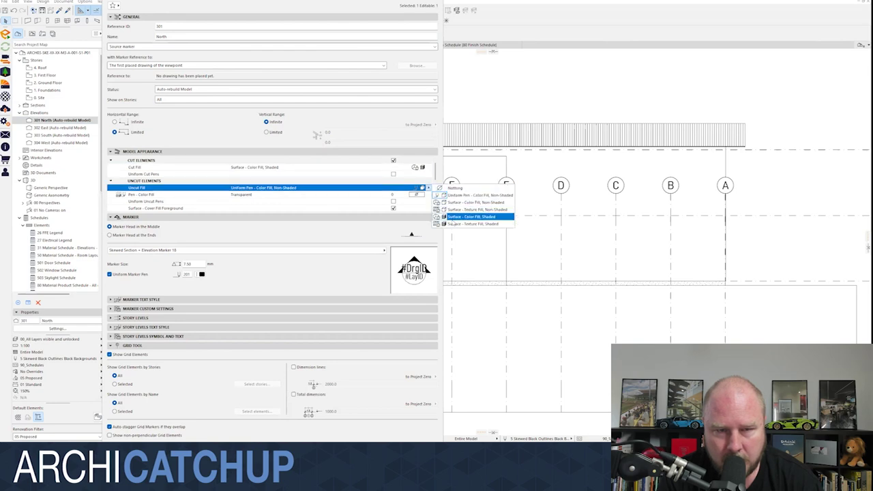
pyautogui.click(453, 224)
pyautogui.press('Return')
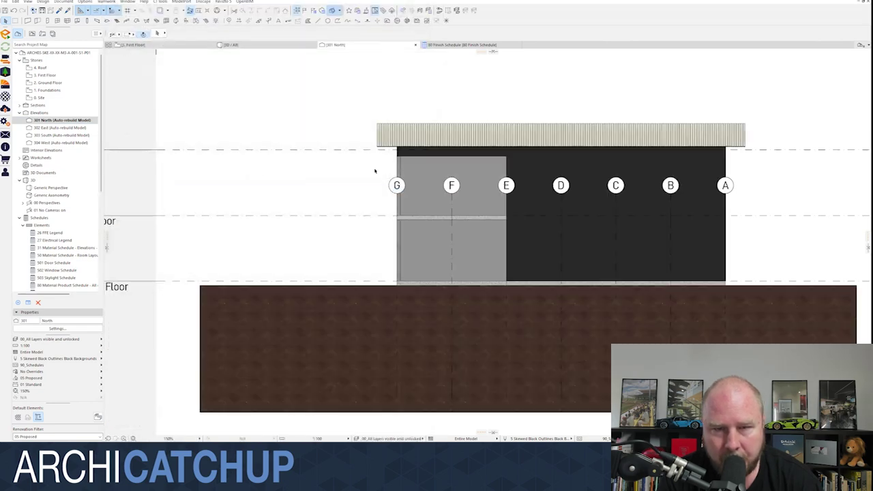
# Step: Set the cover fill foreground of the PF05 - Paint Finish 05 surface to CL - 175 weatherboard
pyautogui.scroll(3, 603, 162)
pyautogui.scroll(-3, 498, 175)
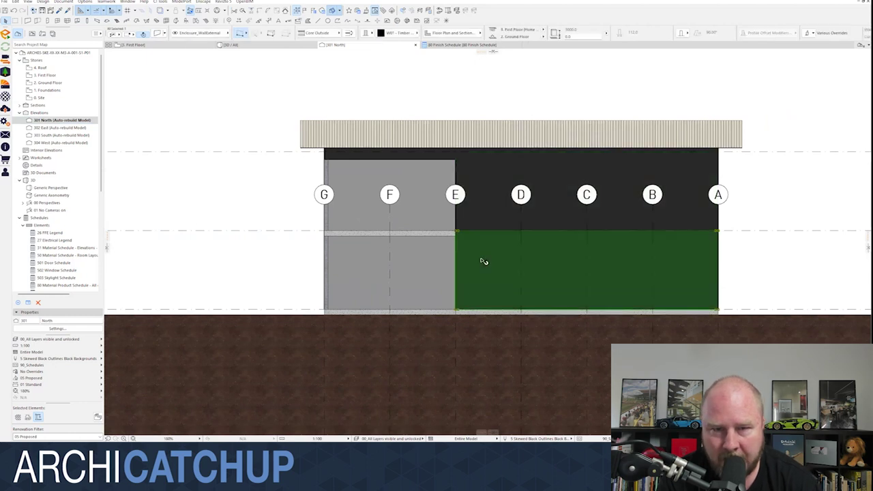
pyautogui.scroll(1, 475, 263)
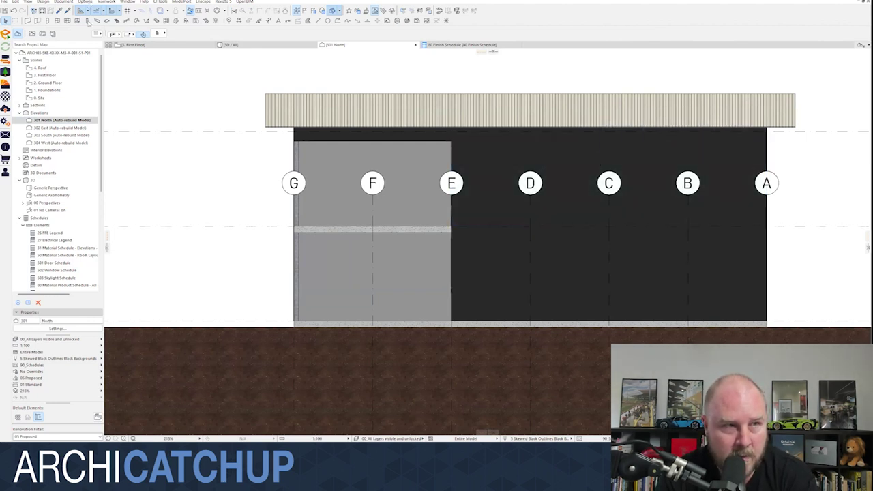
pyautogui.click(85, 2)
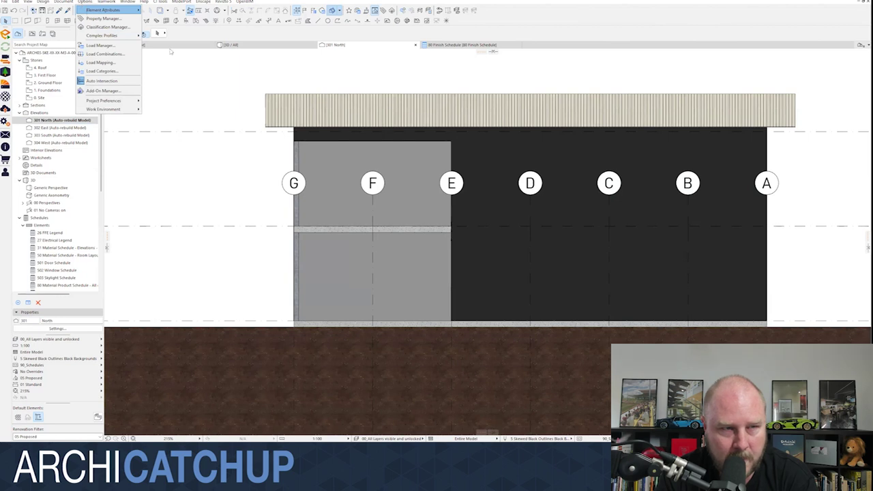
pyautogui.click(304, 125)
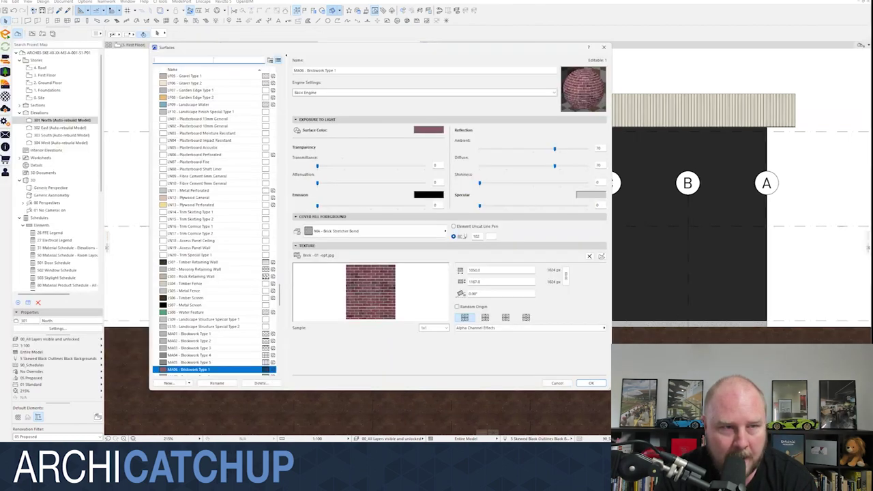
pyautogui.write('paint')
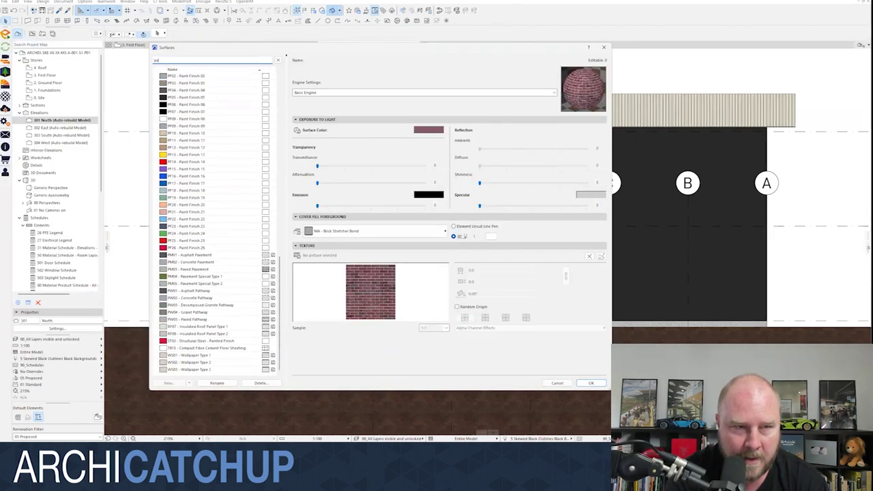
pyautogui.click(172, 104)
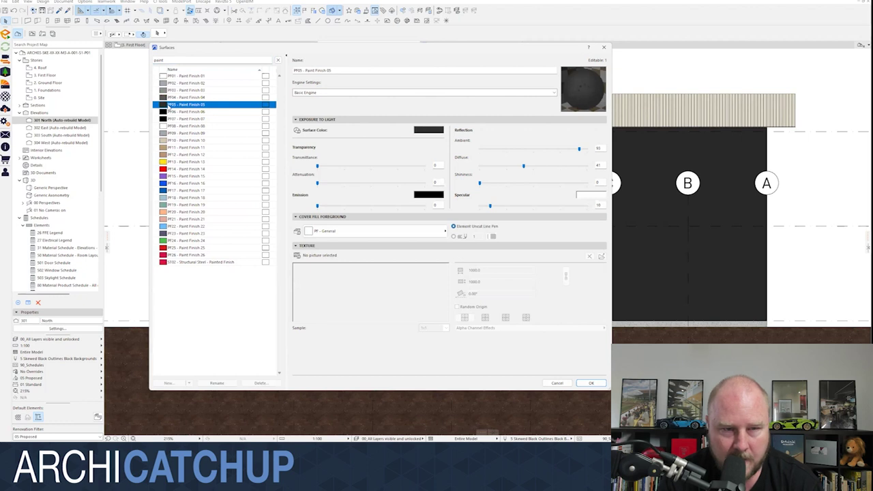
pyautogui.click(372, 233)
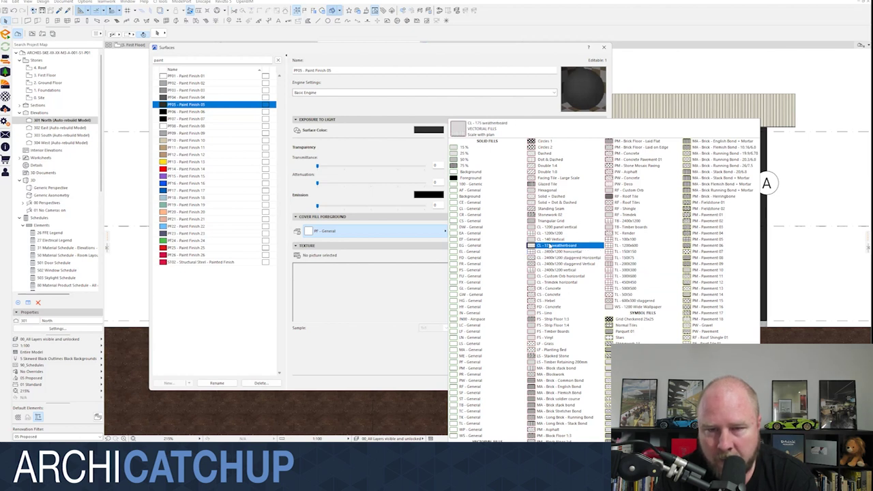
pyautogui.click(548, 247)
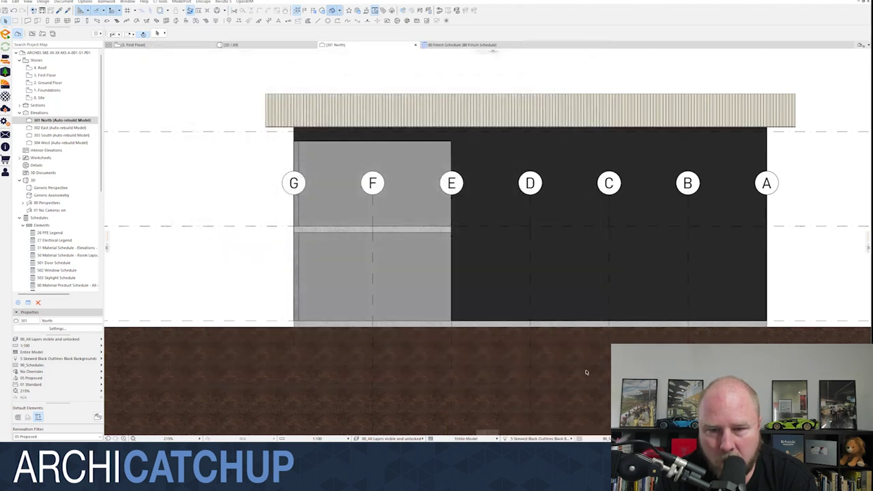
pyautogui.click(590, 382)
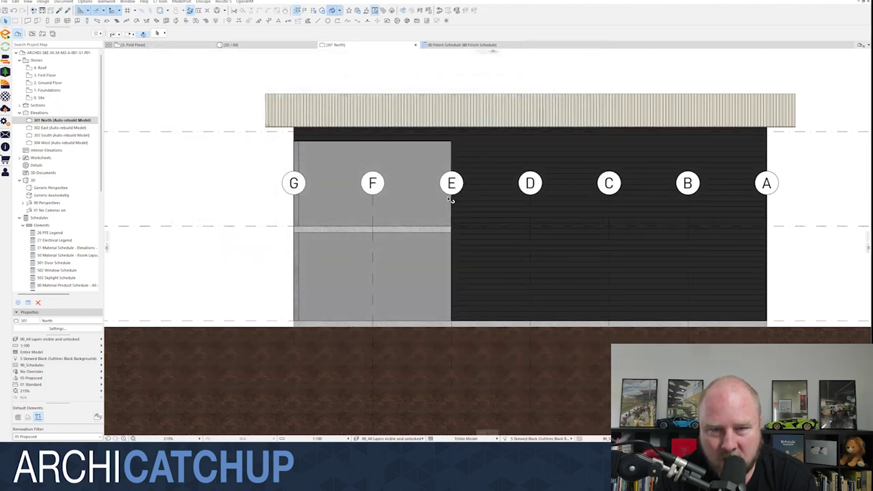
# Step: Set both the cut fill and the uncut fill of the 301 North elevation to Surface - Color Fill, Non-Shaded
pyautogui.scroll(-2, 435, 195)
pyautogui.scroll(3, 435, 196)
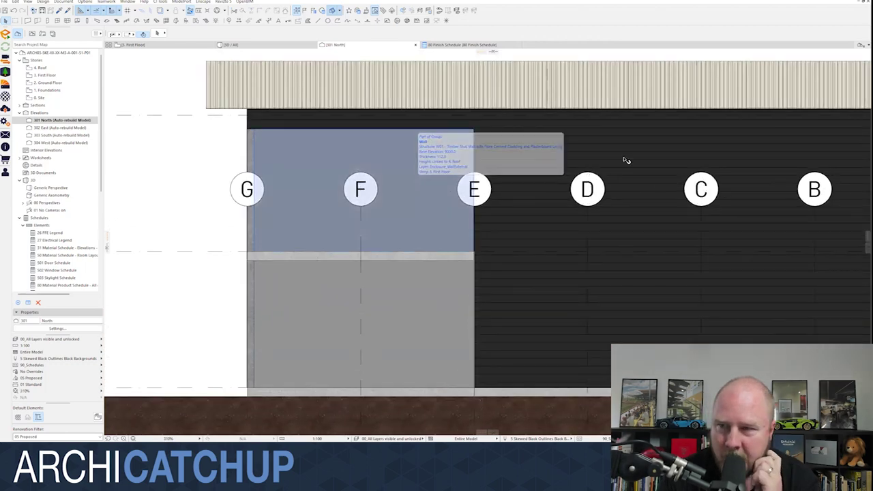
pyautogui.scroll(-2, 593, 157)
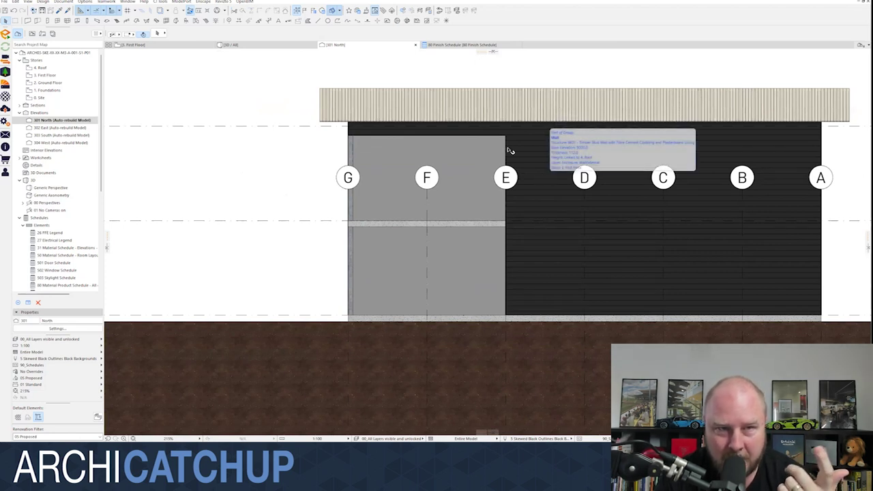
pyautogui.rightClick(52, 120)
pyautogui.click(92, 244)
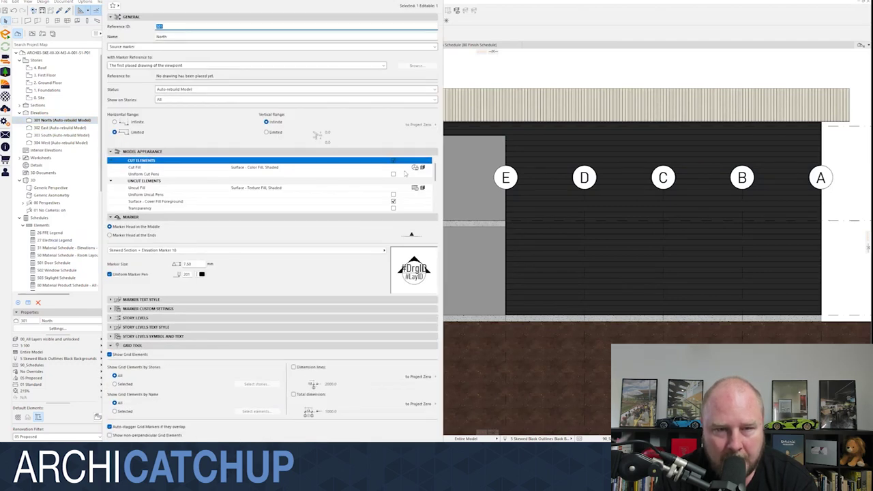
pyautogui.click(416, 167)
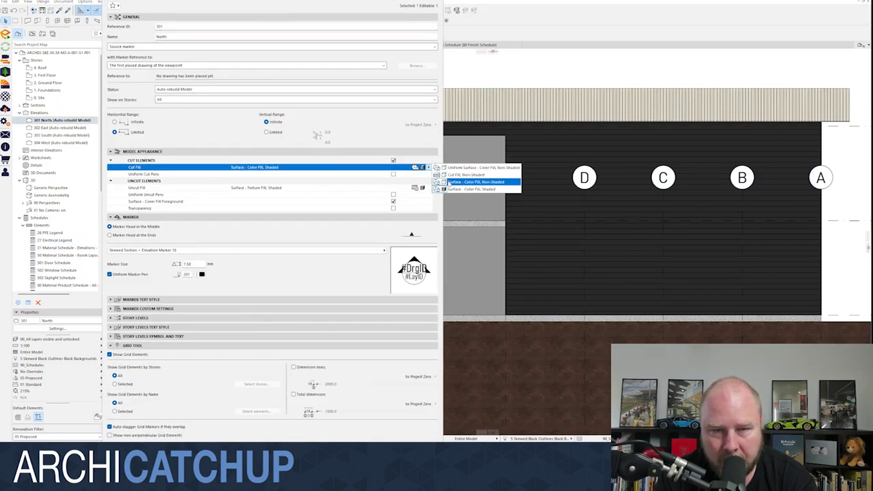
pyautogui.click(471, 181)
pyautogui.click(427, 187)
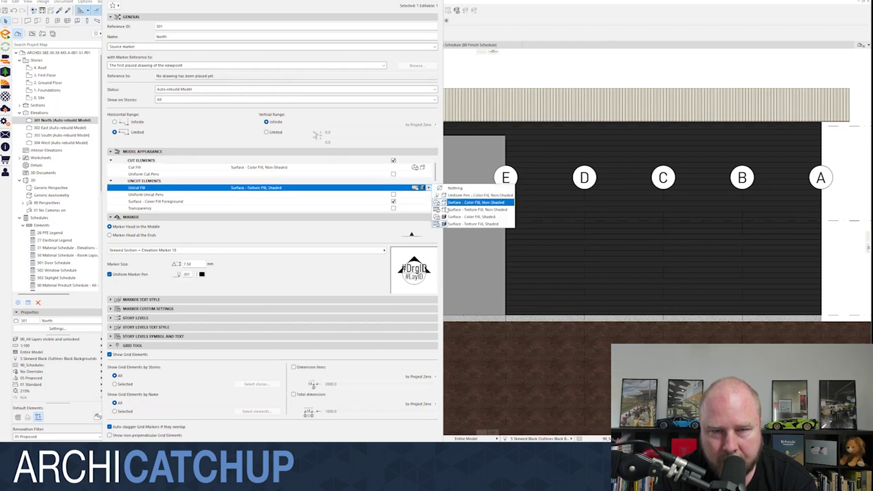
pyautogui.click(445, 202)
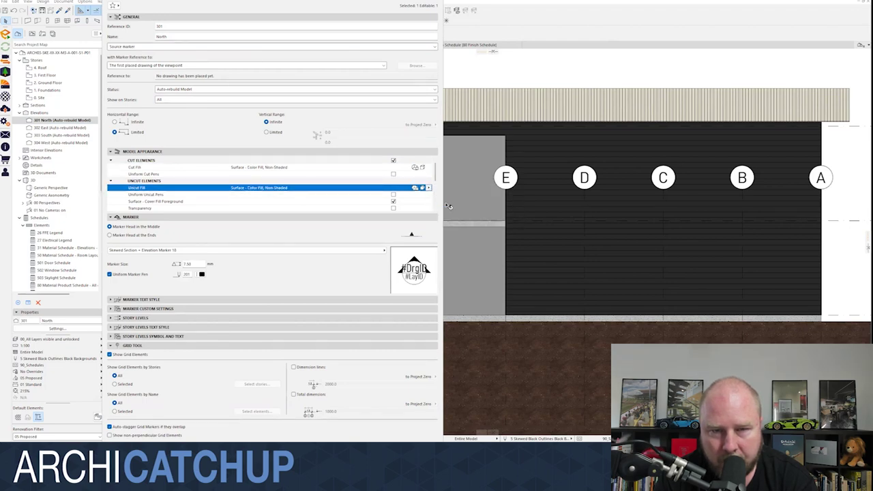
pyautogui.press('Return')
pyautogui.scroll(-2, 422, 181)
pyautogui.scroll(1, 421, 181)
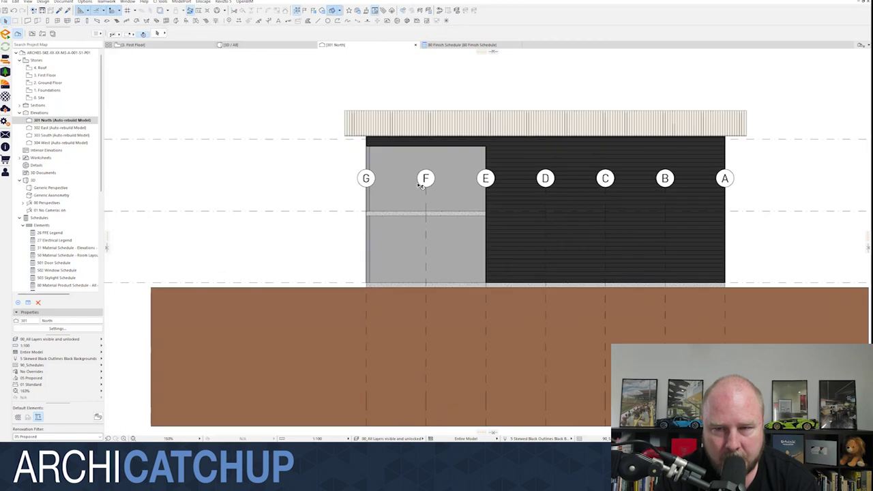
pyautogui.scroll(1, 420, 185)
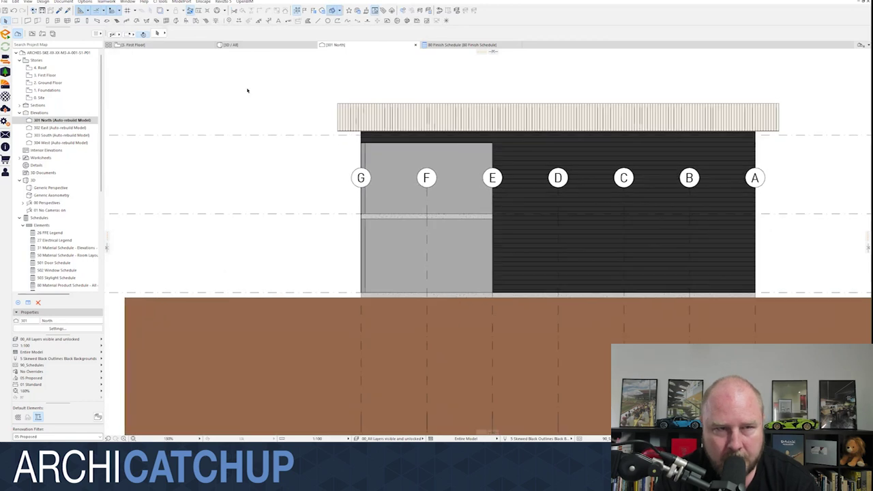
# Step: Set the 301 North elevation's cut fill to Cut Fill, Non-Shaded and its uncut fill to Uniform Pen - Color Fill, Non-Shaded
pyautogui.rightClick(51, 121)
pyautogui.click(77, 244)
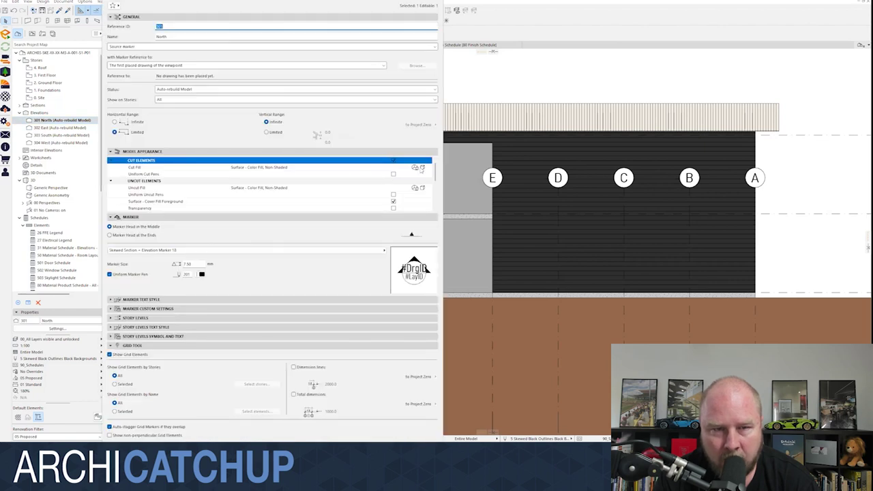
pyautogui.click(427, 167)
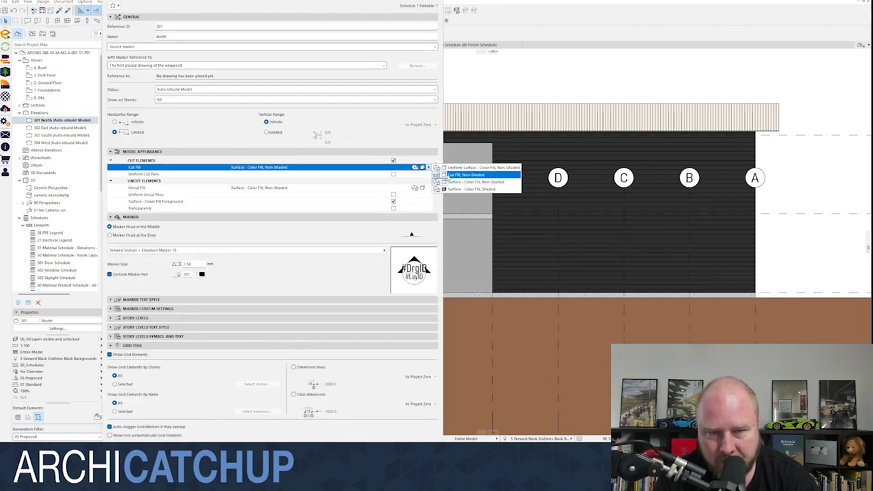
pyautogui.click(450, 174)
pyautogui.click(426, 187)
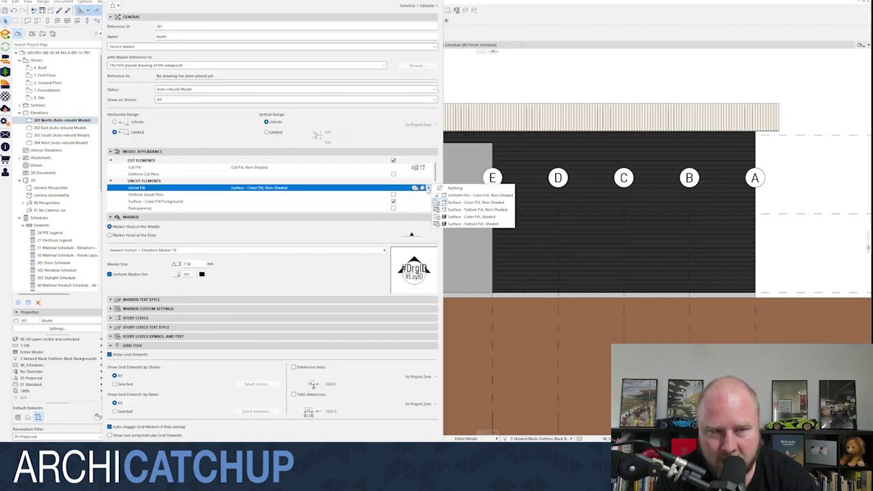
pyautogui.click(452, 197)
pyautogui.scroll(-4, 423, 198)
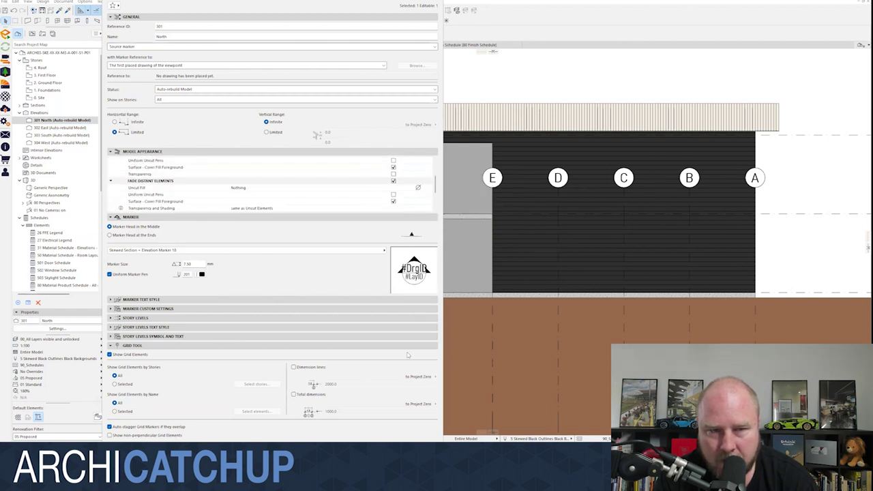
pyautogui.press('Return')
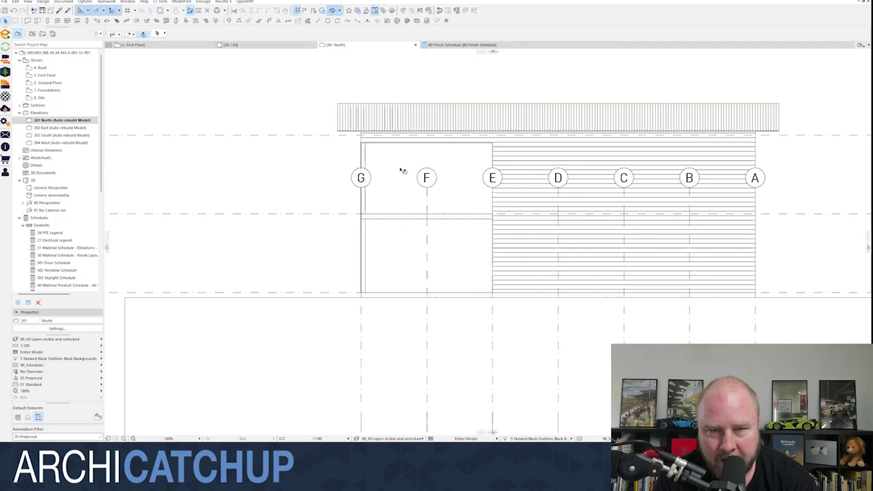
pyautogui.scroll(3, 376, 211)
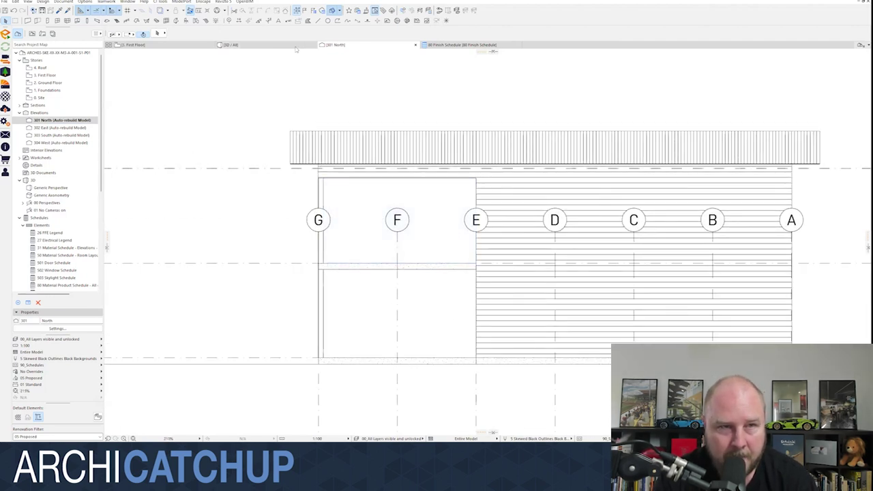
# Step: Review the paint finishes listed in the Finish Schedule, and go back to the 3D view
pyautogui.click(457, 45)
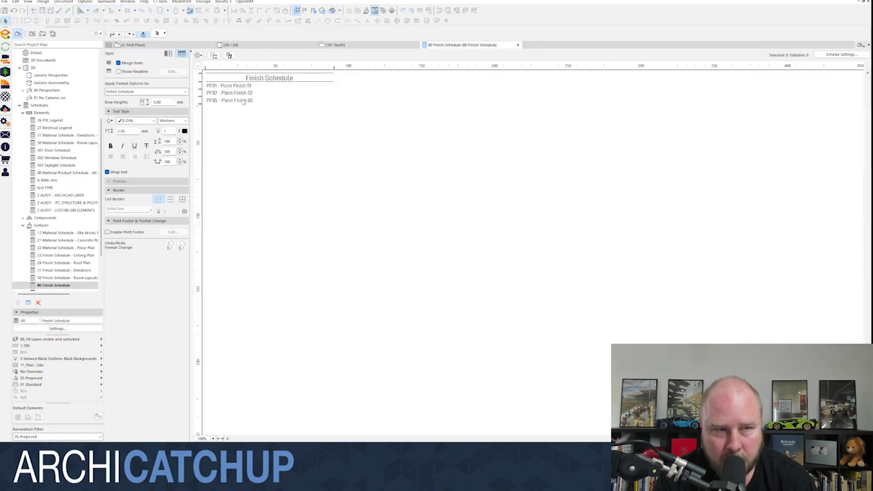
pyautogui.moveTo(335, 45)
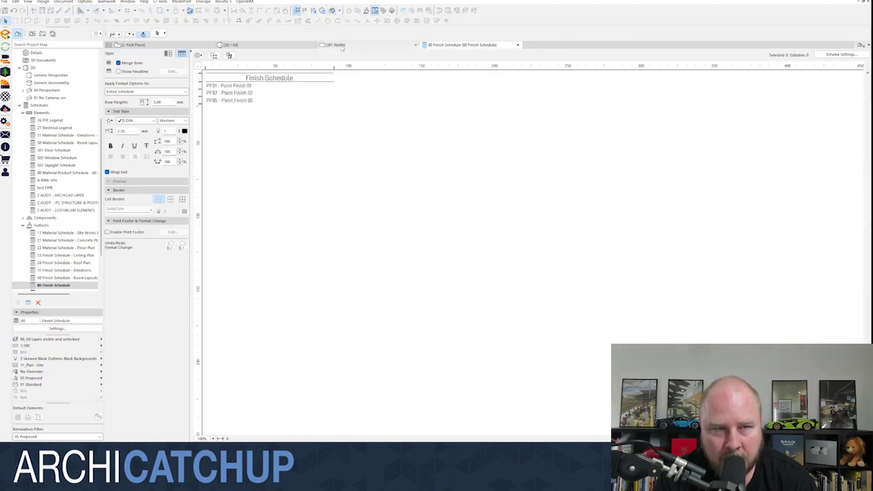
pyautogui.click(259, 45)
# Step: Override the top surface of both roof planes with CB14 - Colorbond Night Sky - Custom Orb
pyautogui.scroll(5, 409, 149)
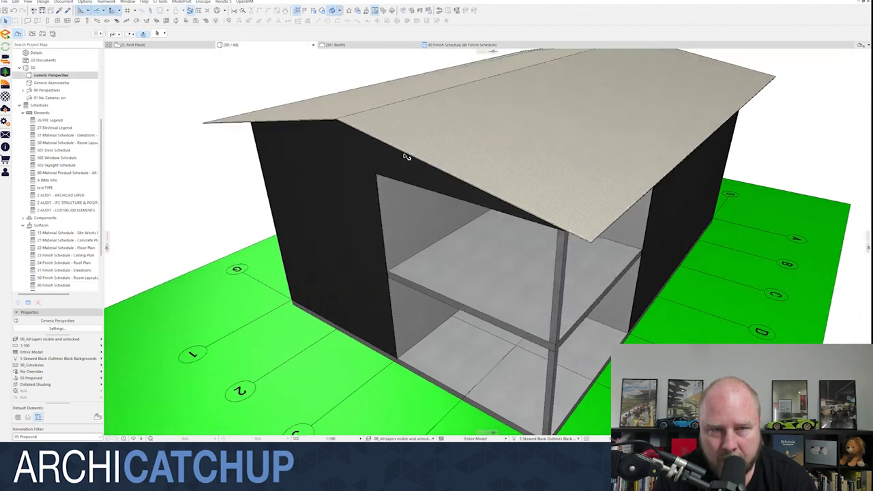
pyautogui.click(462, 189)
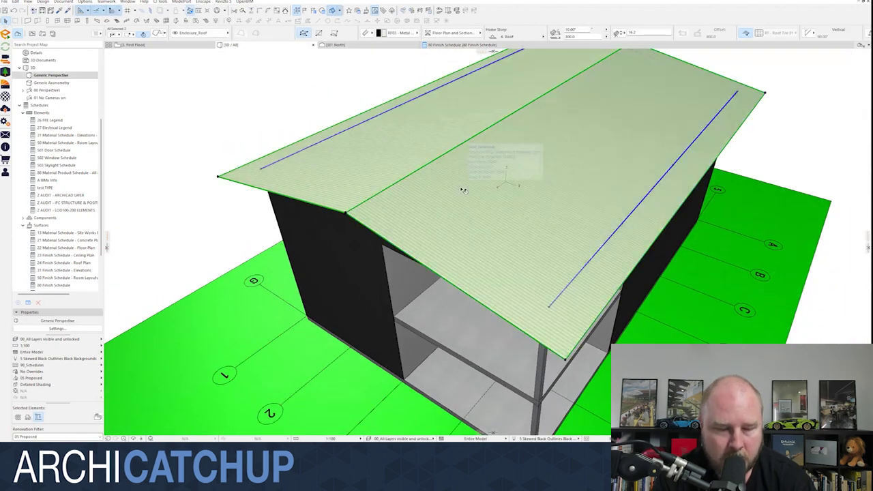
pyautogui.doubleClick(462, 189)
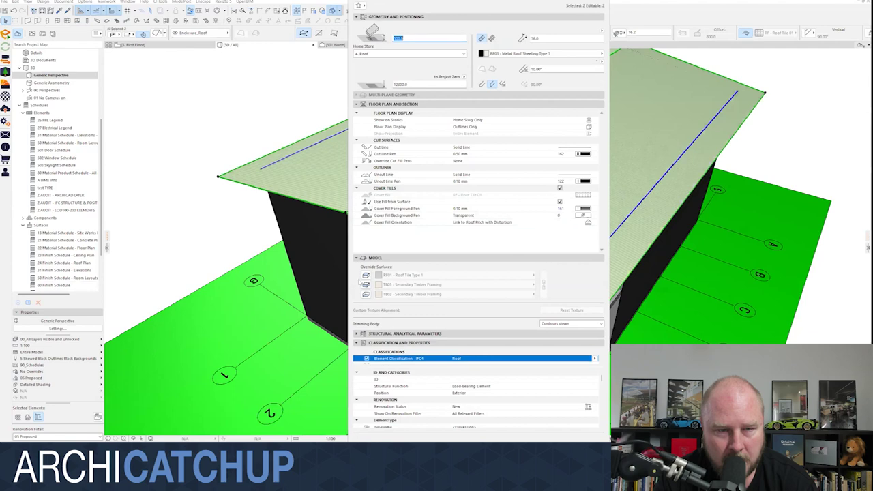
pyautogui.click(409, 275)
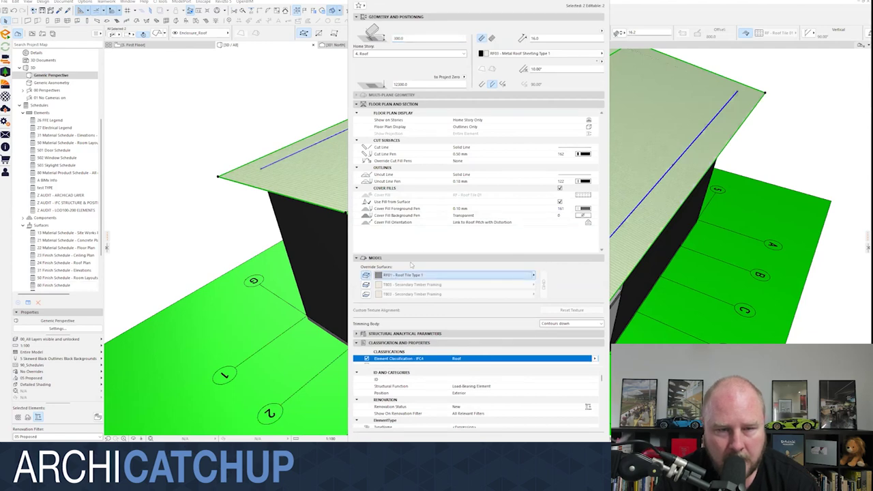
pyautogui.click(533, 275)
pyautogui.scroll(-10, 593, 218)
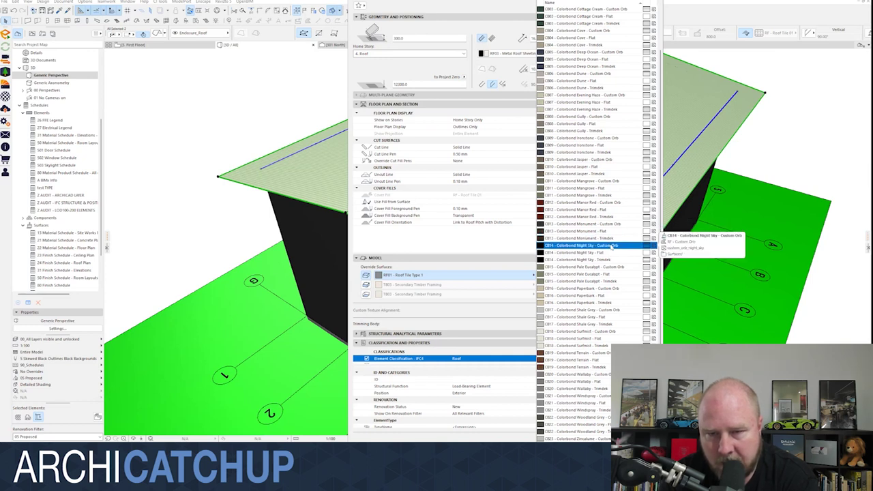
pyautogui.click(610, 246)
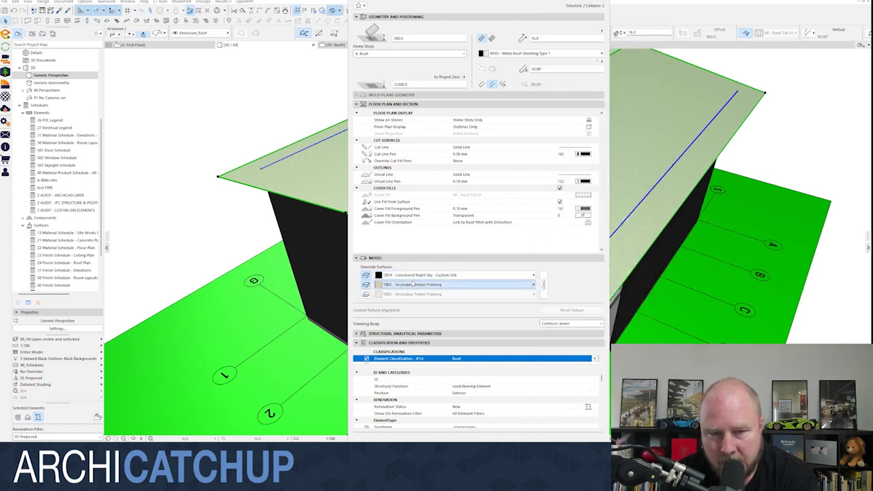
# Step: Override the edge surface of both roof planes with CB14 - Colorbond Night Sky - Flat
pyautogui.click(413, 285)
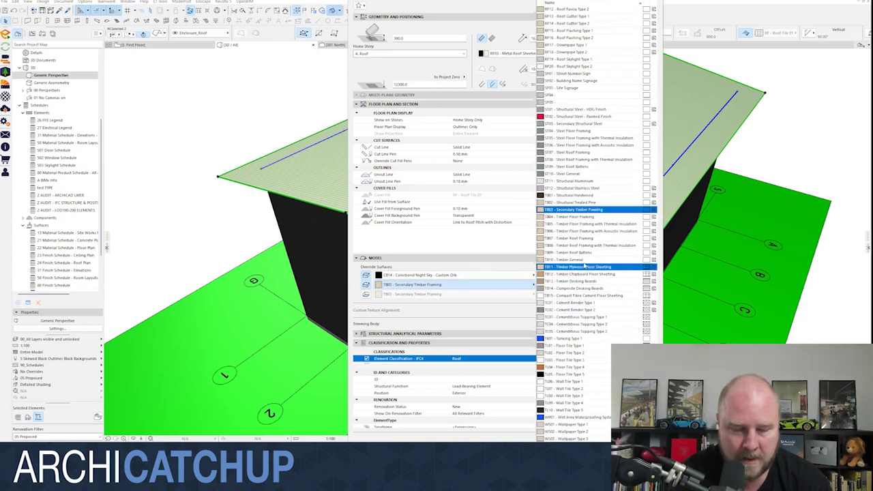
pyautogui.scroll(10, 585, 266)
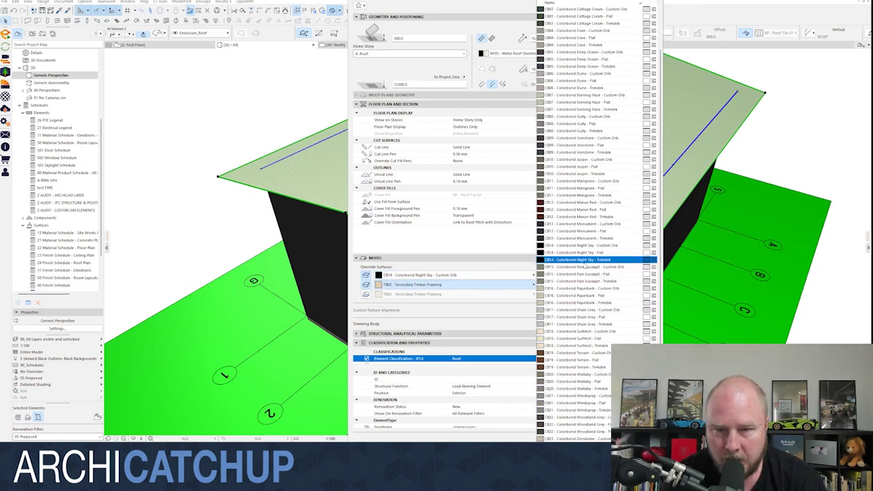
pyautogui.click(584, 252)
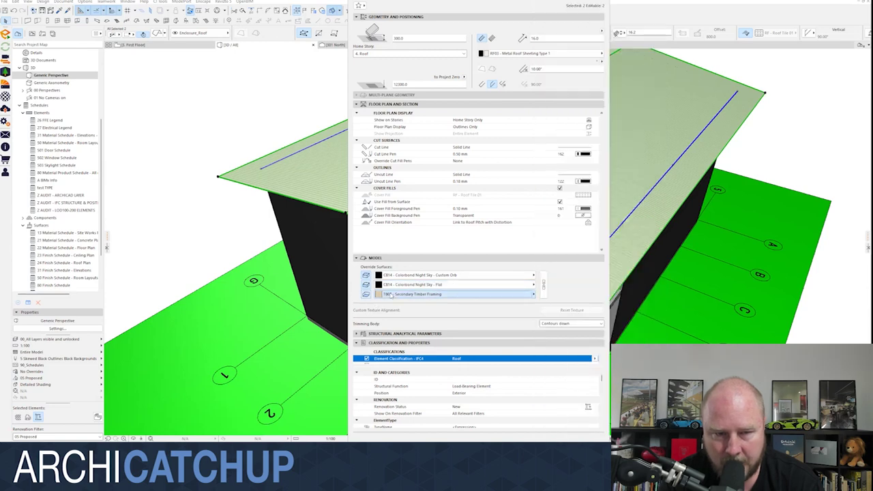
# Step: Override the bottom surface of both roof planes with a CB14 - Colorbond Night Sky finish, deselect them and inspect the roof's underside
pyautogui.click(413, 293)
pyautogui.scroll(10, 593, 225)
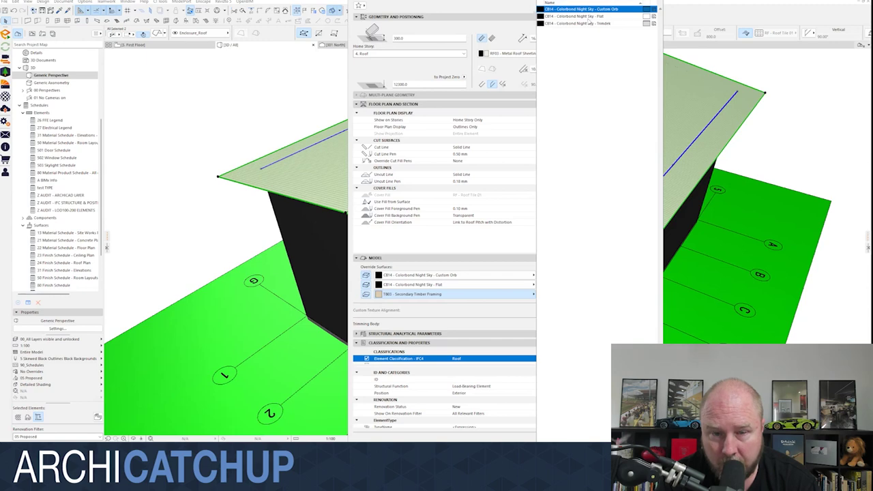
pyautogui.press('Return')
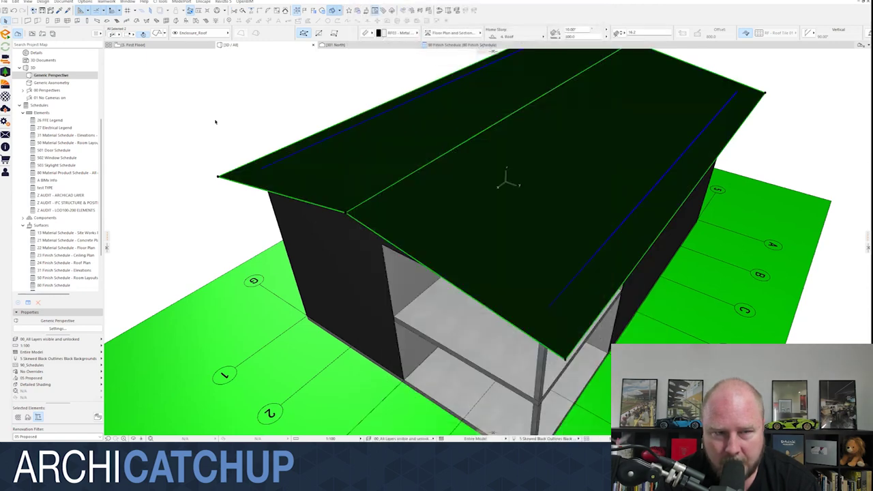
pyautogui.click(233, 132)
pyautogui.scroll(5, 238, 137)
pyautogui.keyDown('shift'); pyautogui.moveTo(345, 212); pyautogui.dragTo(345, 56, button='middle'); pyautogui.keyUp('shift')
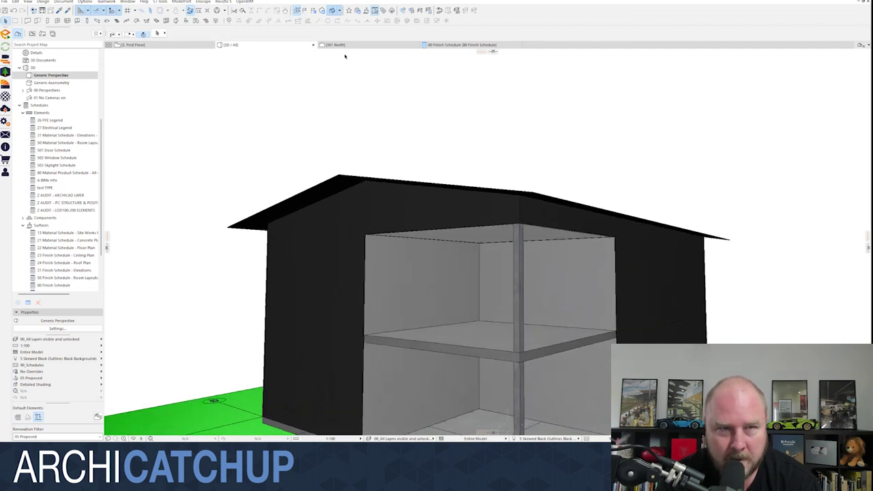
# Step: Add a criterion to the 80 Finish Schedule scheme so that Surface Name does not contain Flat
pyautogui.click(460, 45)
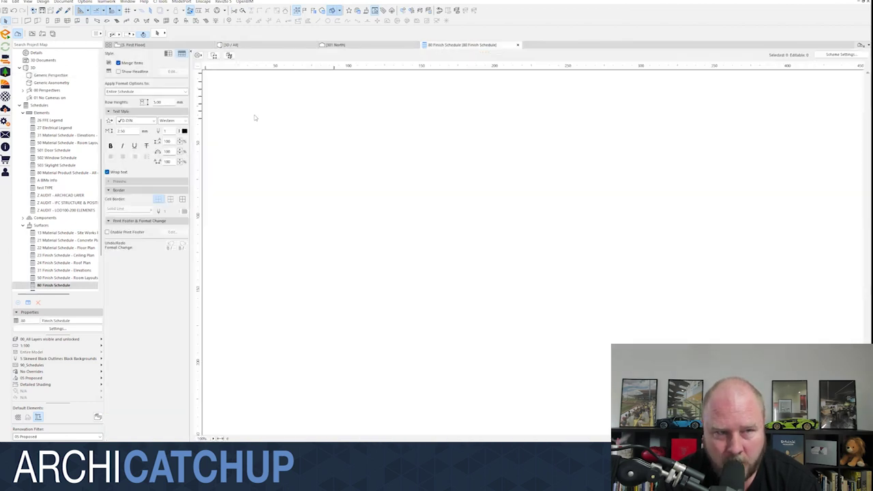
pyautogui.hotkey('ctrl', 'a')
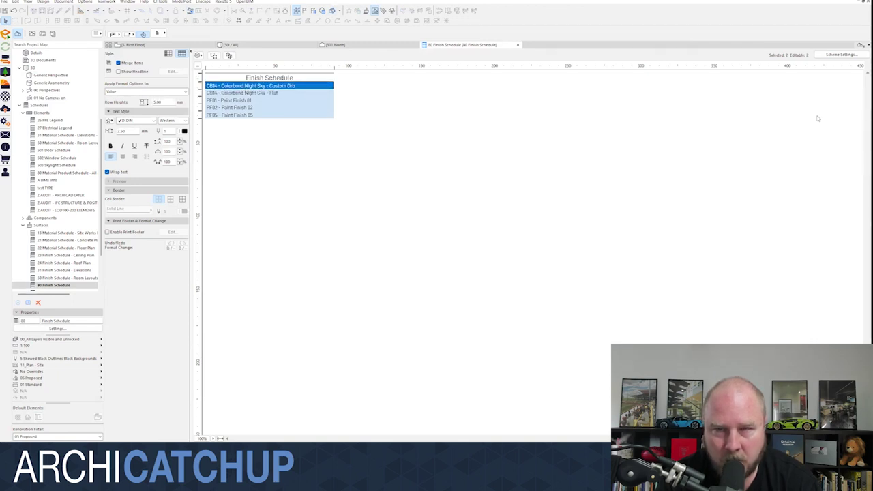
pyautogui.click(841, 54)
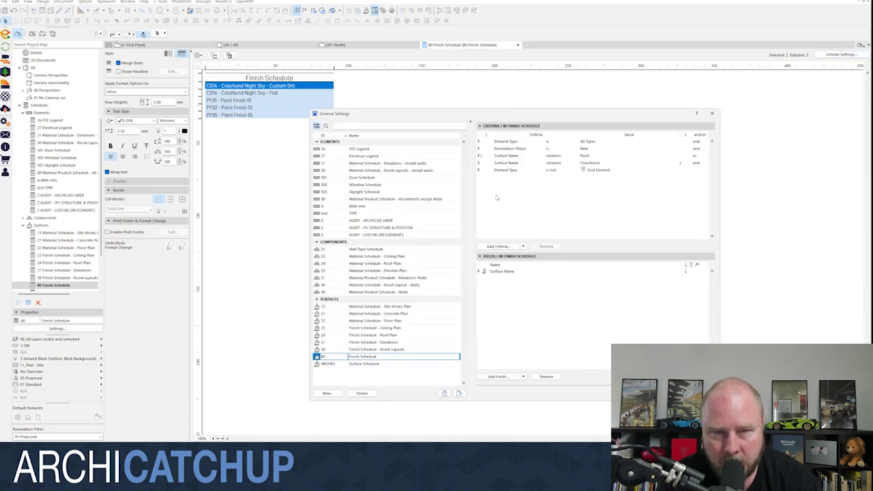
pyautogui.click(491, 246)
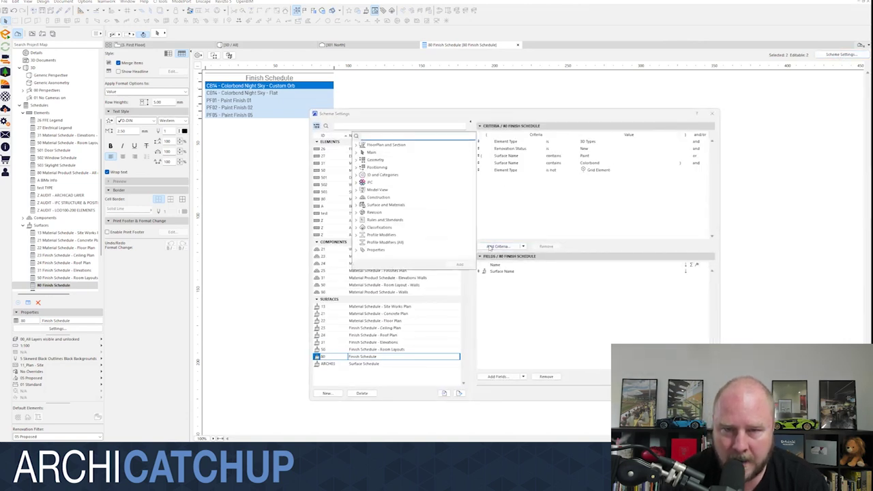
pyautogui.write('surface')
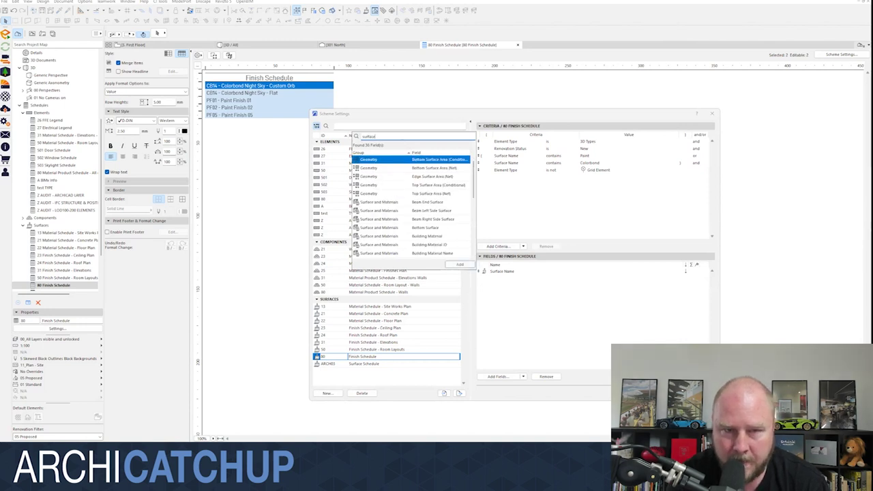
pyautogui.write(' name')
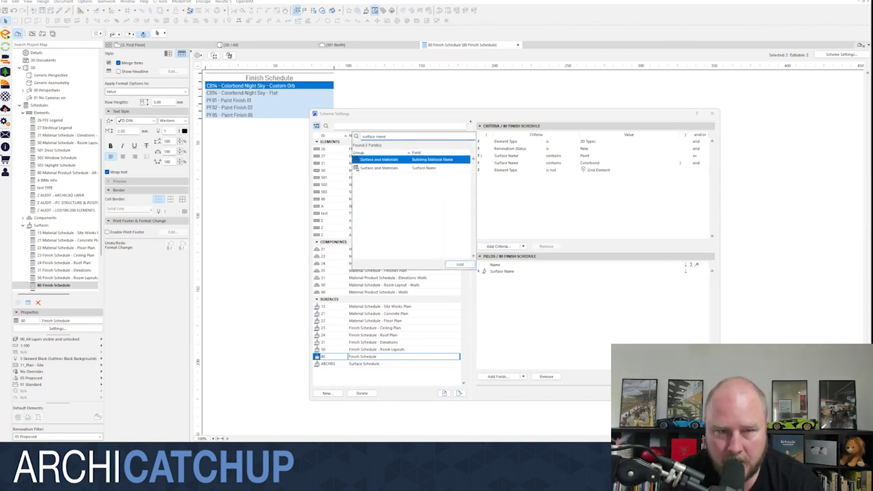
pyautogui.click(376, 168)
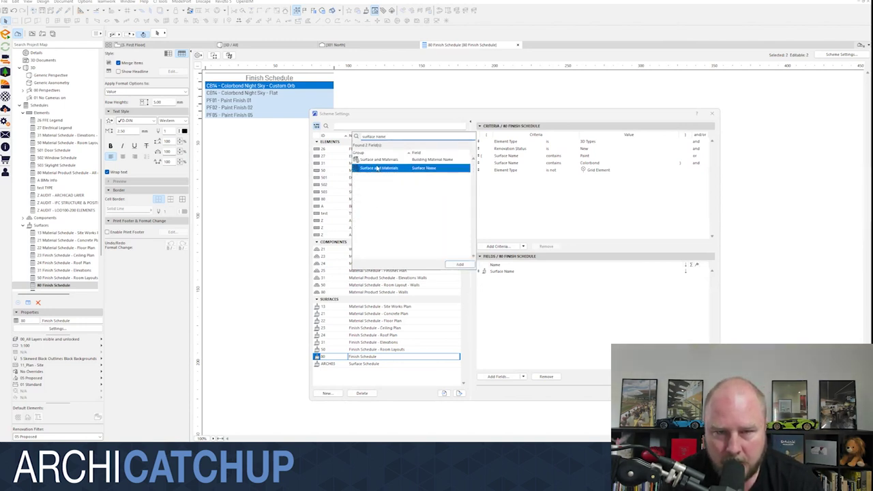
pyautogui.doubleClick(377, 168)
pyautogui.click(575, 178)
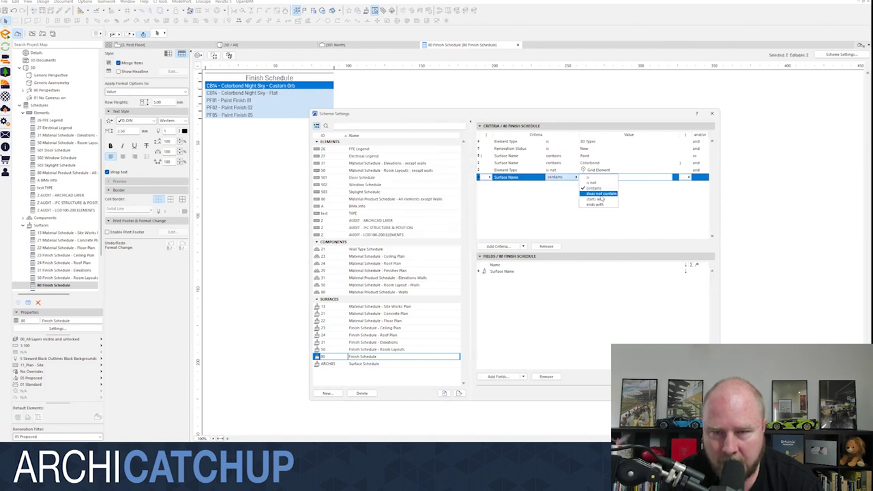
pyautogui.click(600, 194)
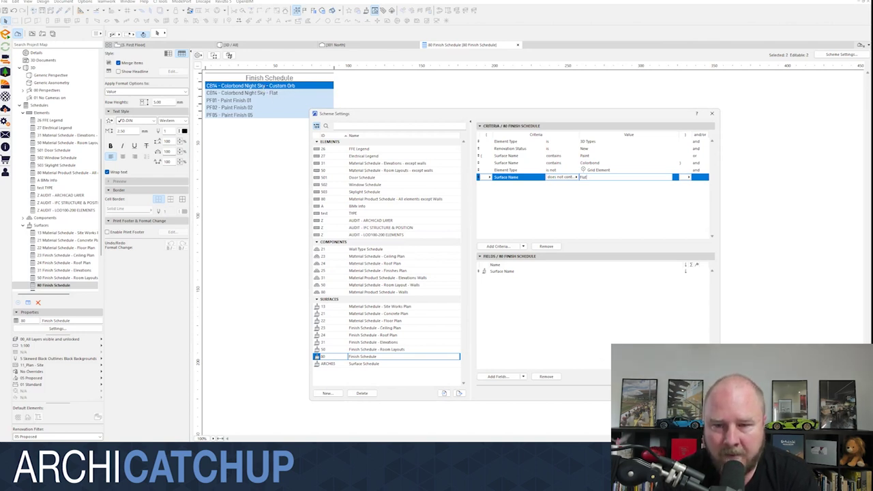
pyautogui.press('Return')
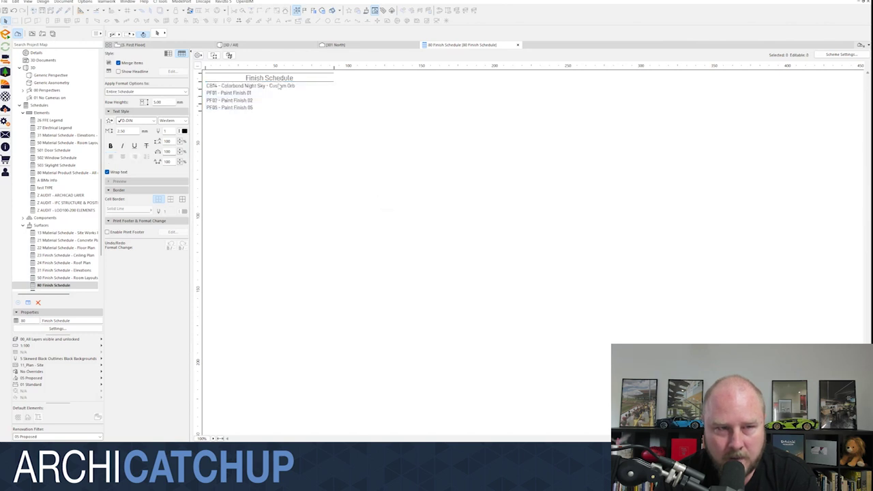
# Step: Close the 301 North elevation and return to the 3D view with nothing selected
pyautogui.moveTo(368, 45)
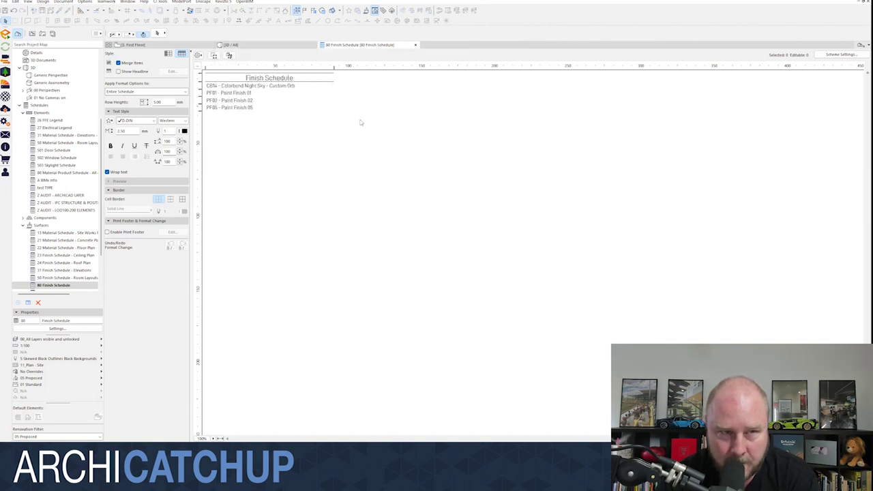
pyautogui.click(272, 45)
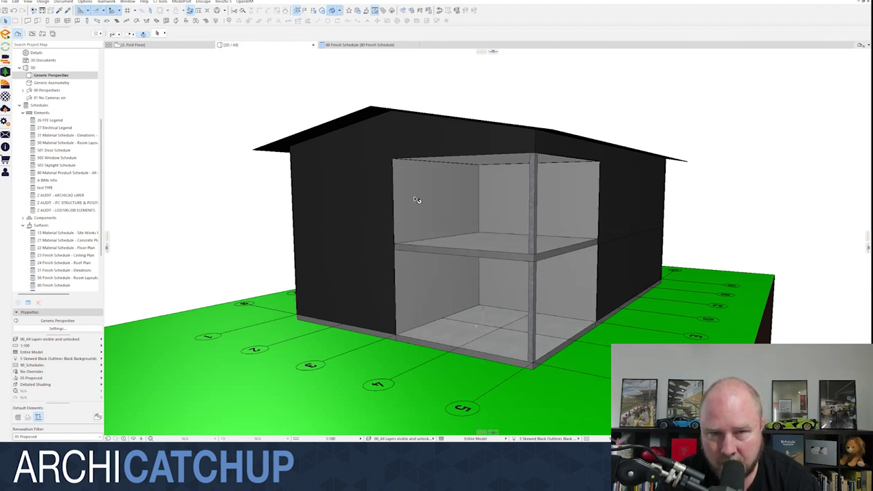
pyautogui.click(474, 208)
pyautogui.press('Escape')
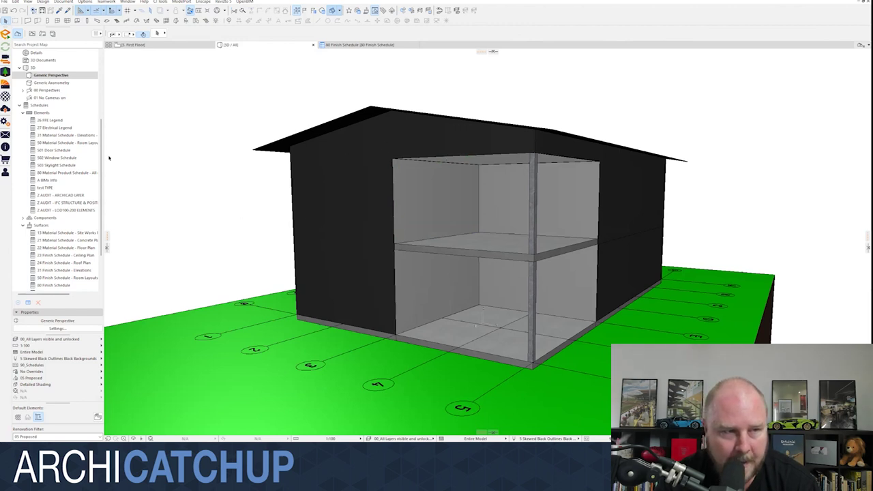
# Step: Open the component schedule 80 Material Product Schedule - Walls to read its wall materials
pyautogui.scroll(-2, 61, 164)
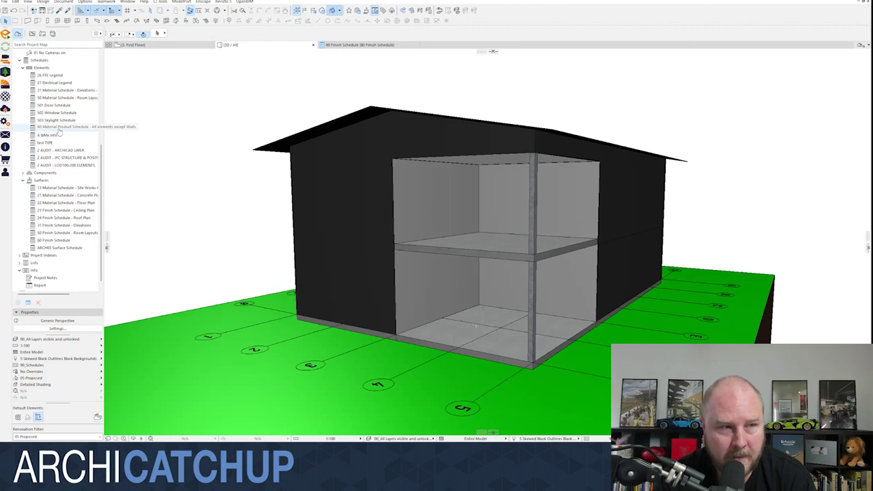
pyautogui.scroll(3, 24, 181)
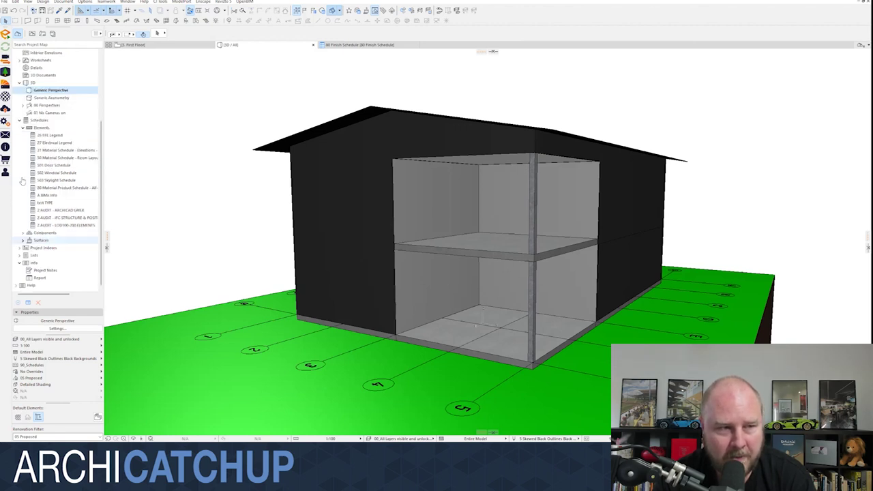
pyautogui.click(24, 239)
pyautogui.click(23, 232)
pyautogui.scroll(-2, 27, 235)
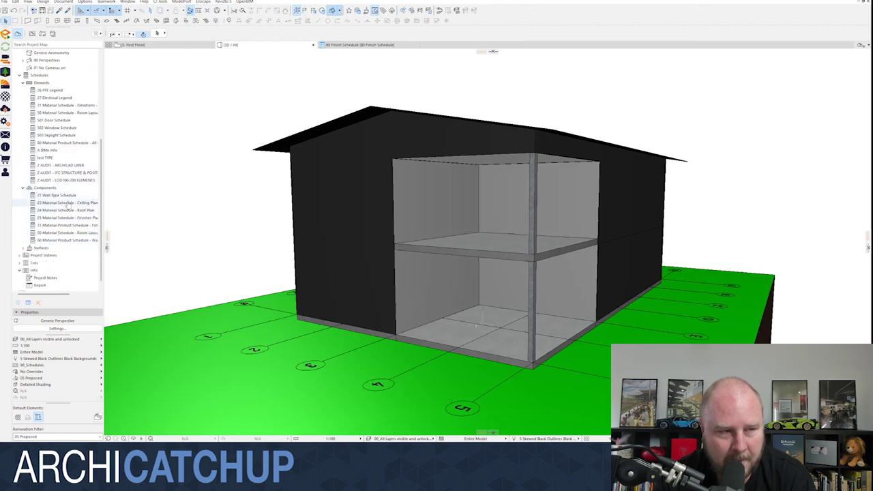
pyautogui.doubleClick(59, 240)
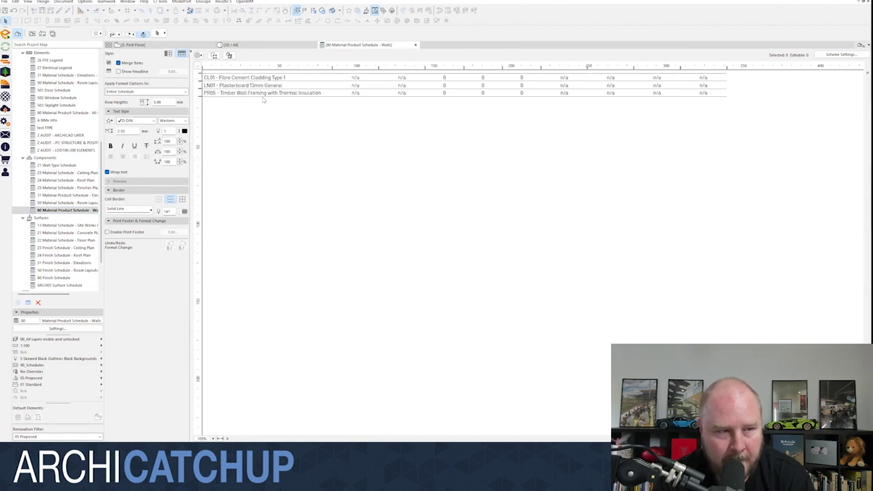
# Step: Open 80 Material Product Schedule - All elements except Walls at 150% zoom and examine its drawing codes, including CL17 - Soffit Type 1
pyautogui.scroll(1, 76, 167)
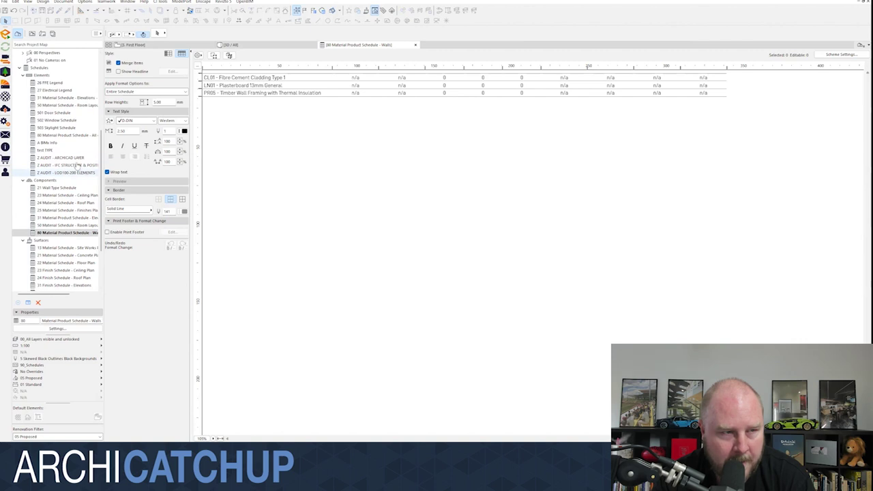
pyautogui.doubleClick(51, 136)
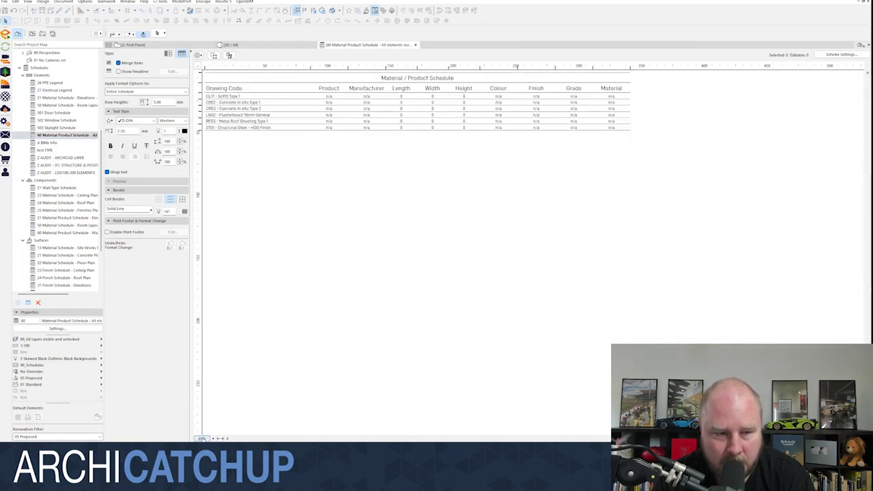
pyautogui.click(221, 438)
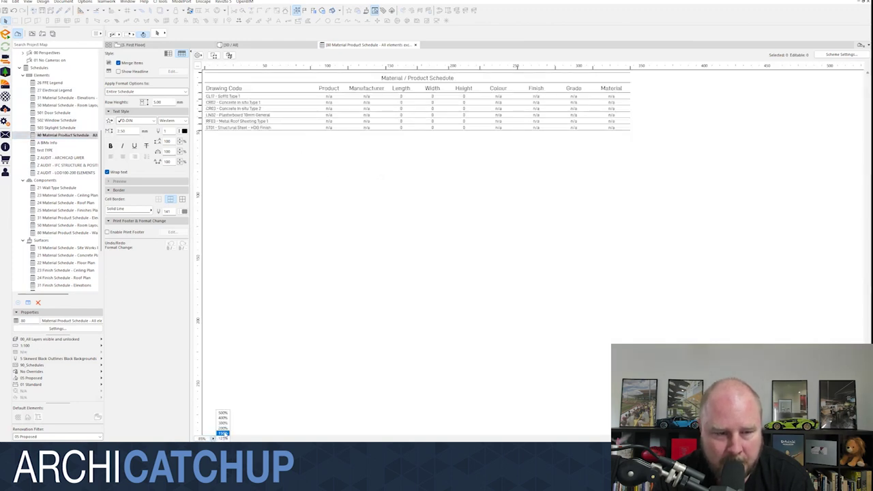
pyautogui.click(223, 433)
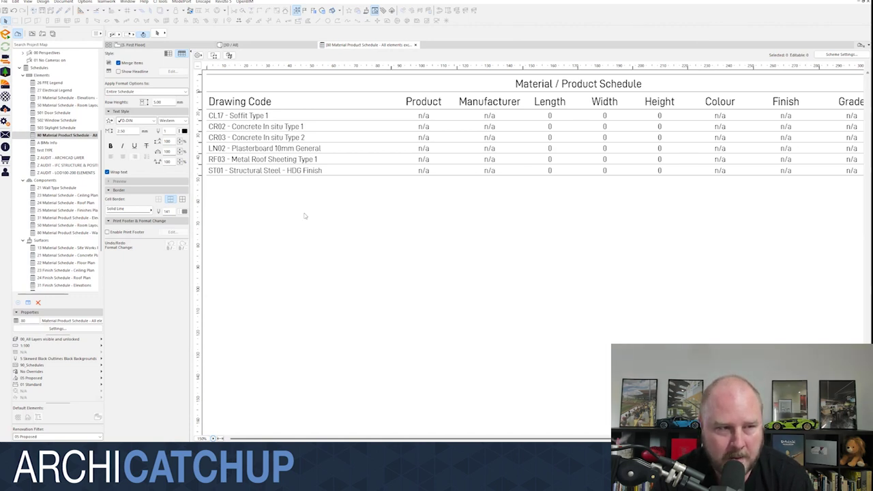
pyautogui.click(222, 117)
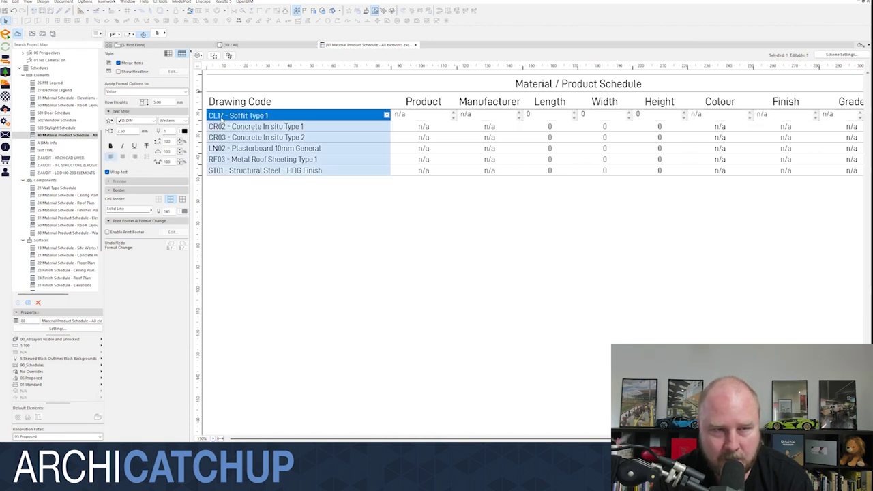
pyautogui.click(256, 234)
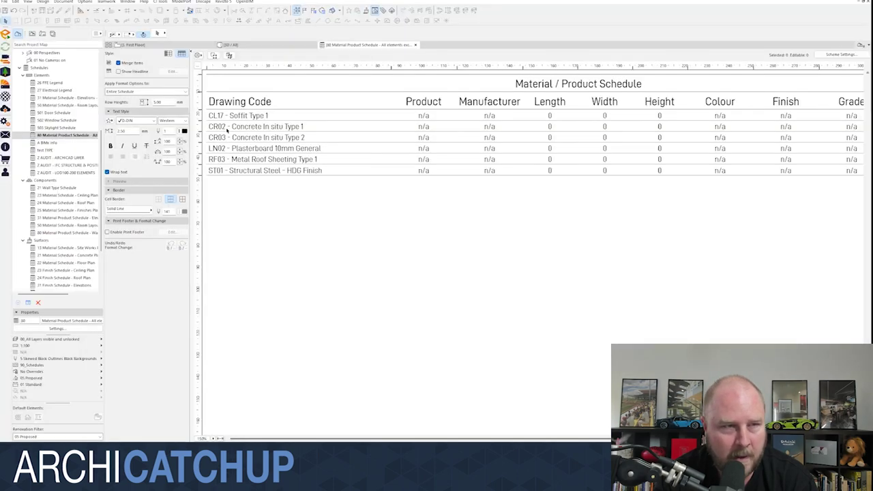
# Step: Open the Building Materials settings and filter the material list by "framin"
pyautogui.click(86, 3)
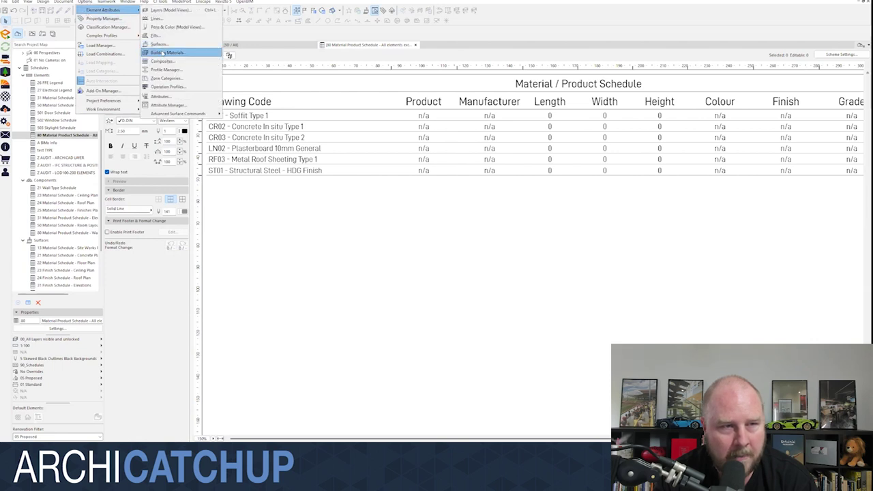
pyautogui.click(180, 53)
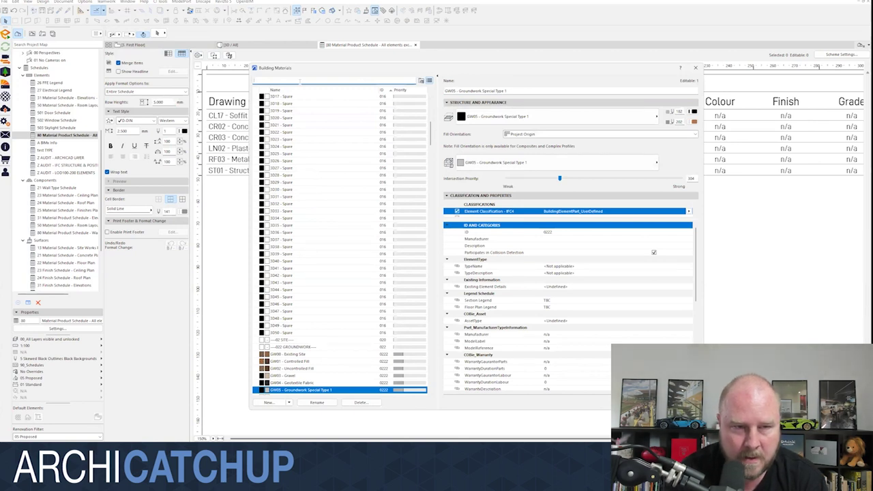
pyautogui.write('frami')
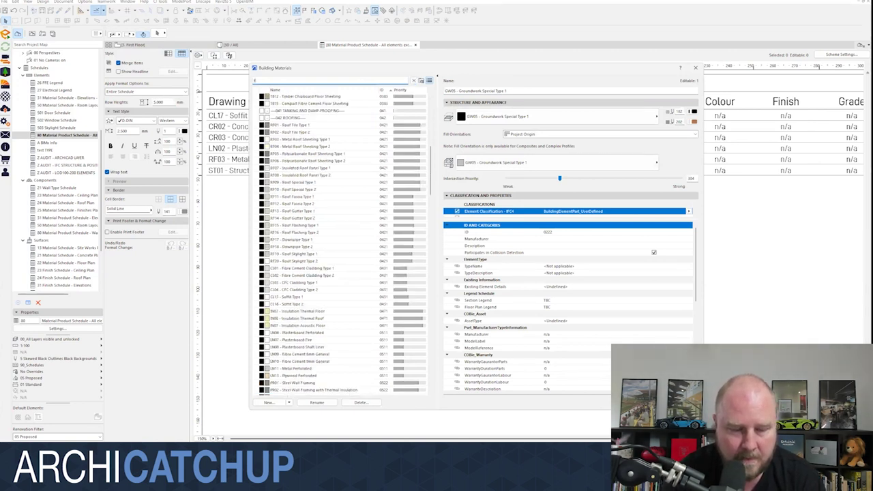
pyautogui.write('n')
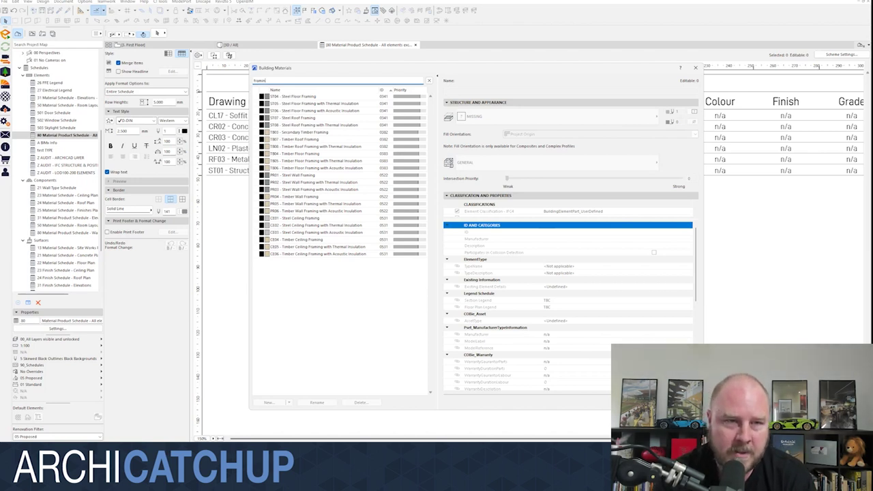
# Step: Examine the steel framing materials ST04, ST05 with thermal insulation, ST06 with acoustic insulation and PR01 - Steel Wall Framing
pyautogui.click(296, 104)
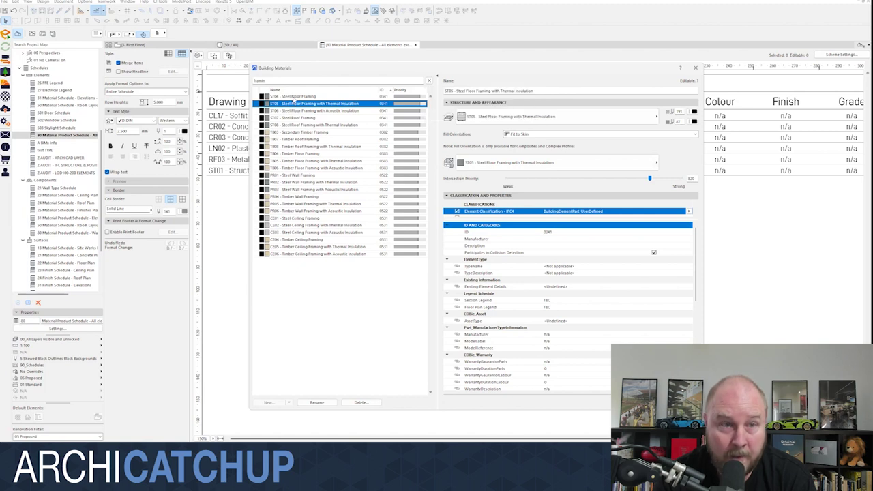
pyautogui.click(294, 97)
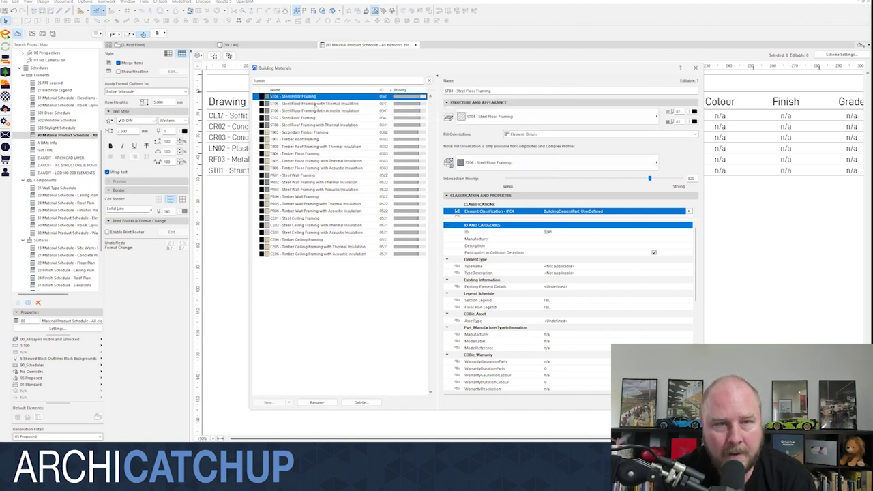
pyautogui.click(319, 104)
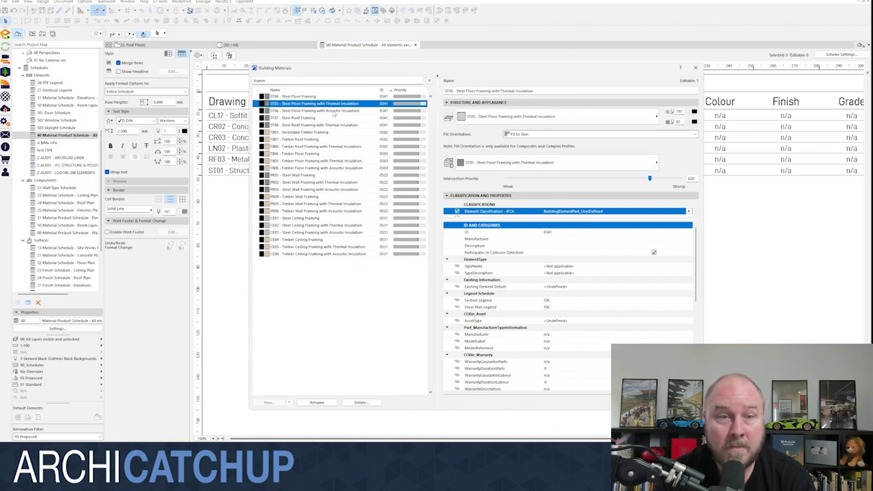
pyautogui.click(333, 112)
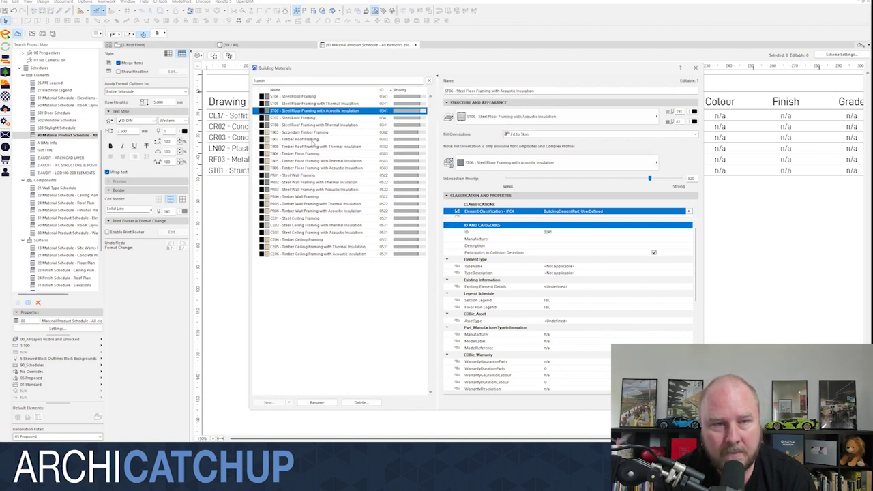
pyautogui.click(302, 176)
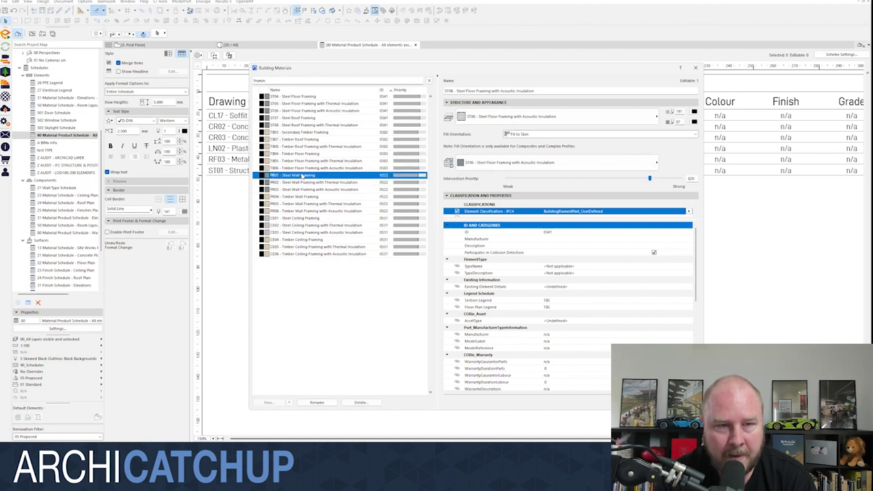
# Step: Examine the wall framing materials PR02, PR03, PR06 and PR05 in the Building Materials settings, then close them
pyautogui.click(304, 183)
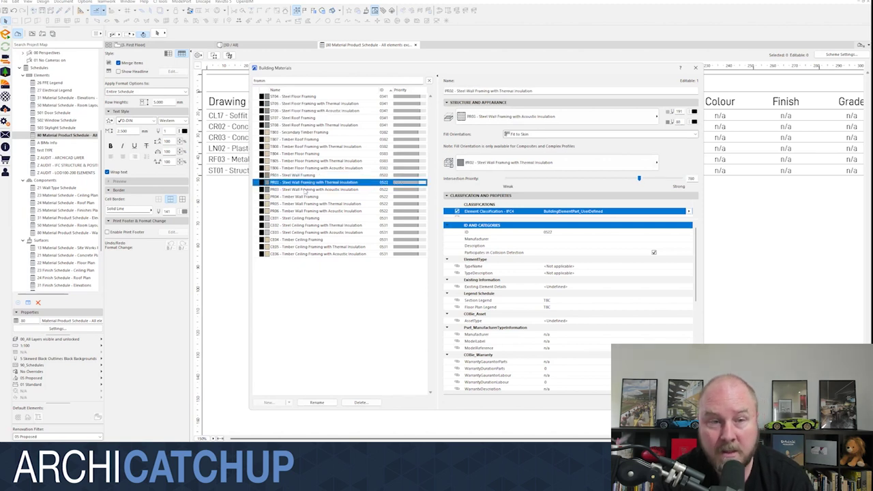
pyautogui.click(305, 190)
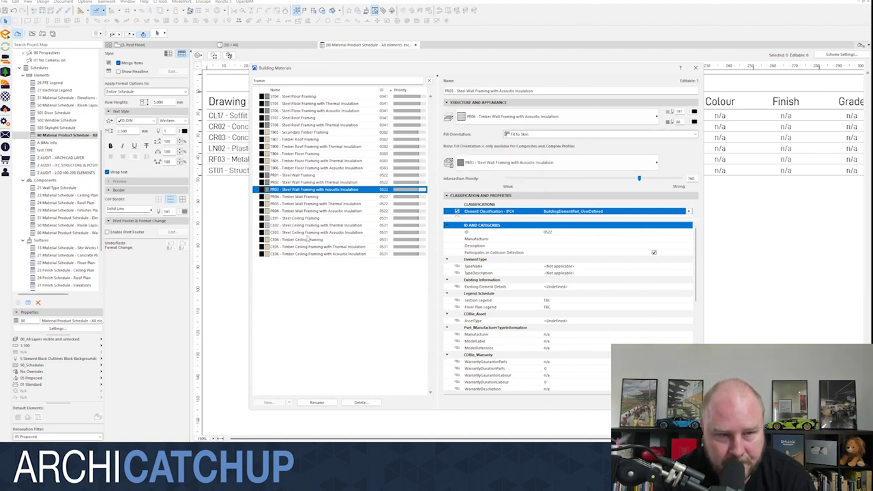
pyautogui.click(307, 211)
pyautogui.click(306, 205)
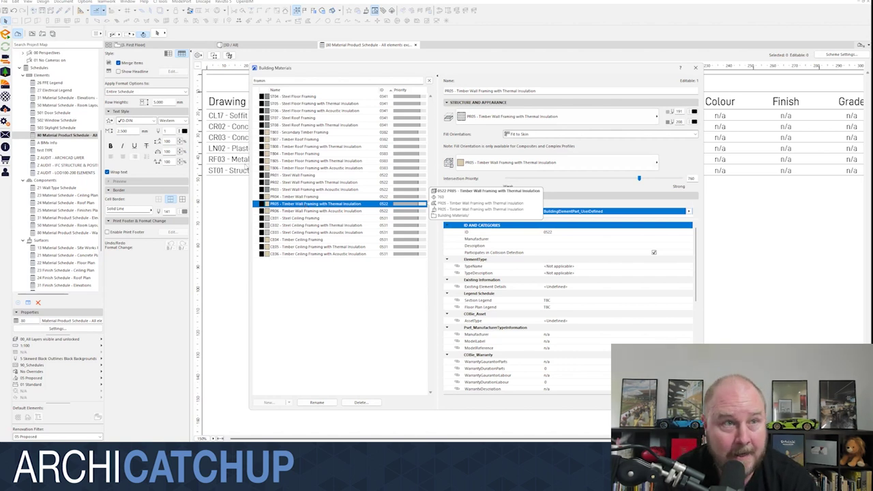
pyautogui.press('Escape')
# Step: Open the Composites settings and examine the plasterboard and timber framing skins of W01 - Timber Stud Wall
pyautogui.click(85, 2)
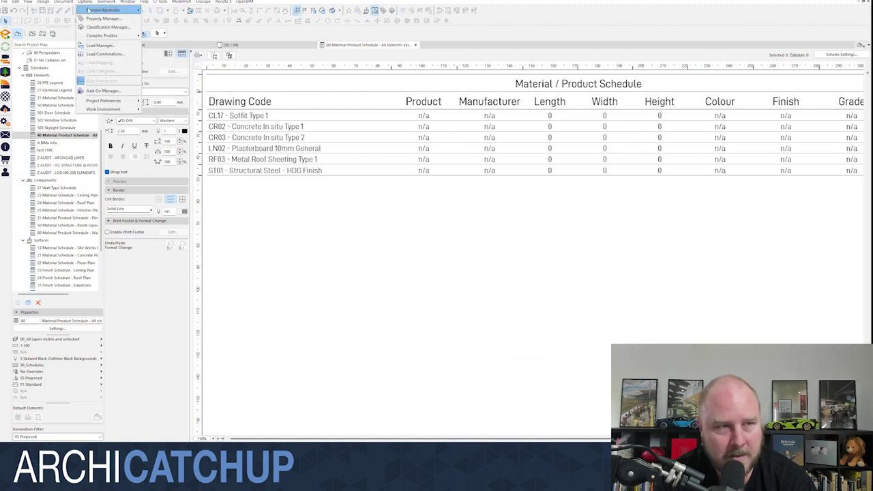
pyautogui.moveTo(89, 9)
pyautogui.click(171, 63)
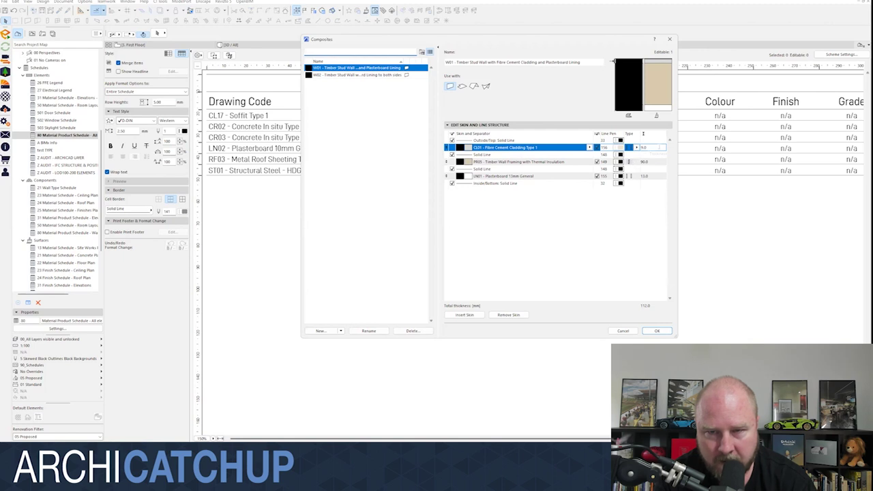
pyautogui.click(567, 178)
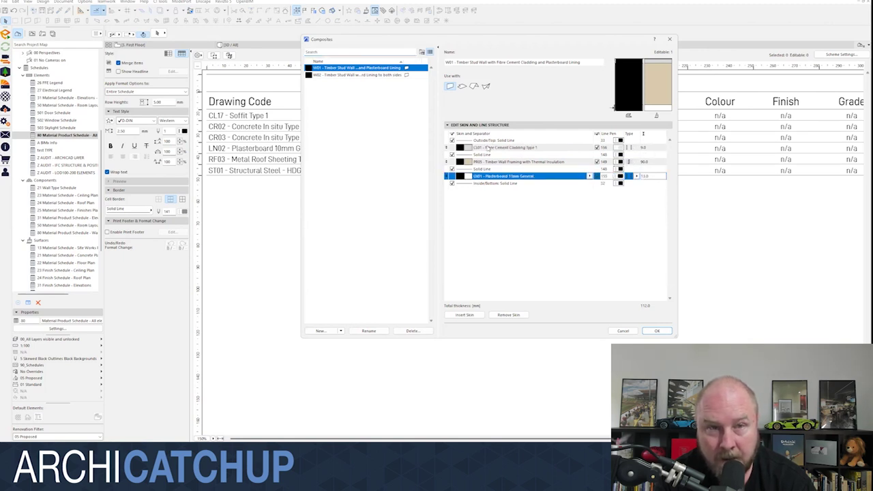
pyautogui.click(584, 164)
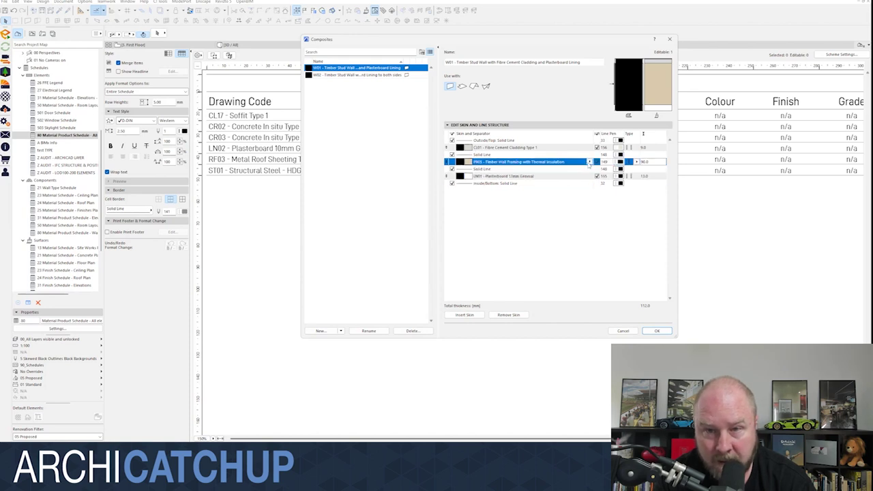
# Step: Replace the framing skin of composite W01 with PR02 - Steel Wall Framing with Thermal Insulation at 88 mm thickness and apply it
pyautogui.click(589, 163)
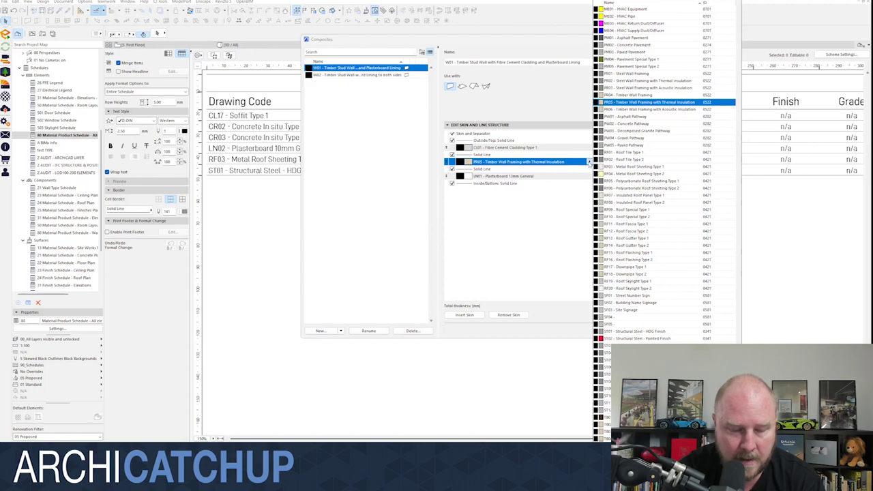
pyautogui.scroll(-2, 655, 171)
pyautogui.write('steel')
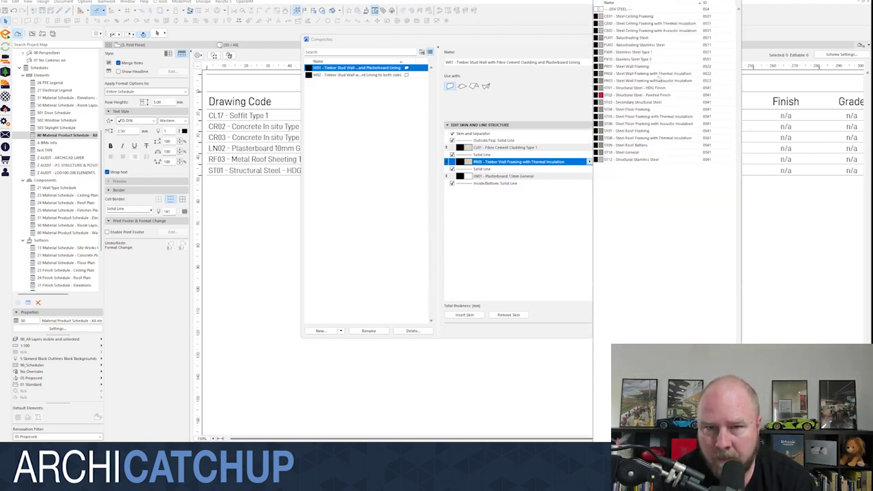
pyautogui.click(655, 74)
pyautogui.write('88')
pyautogui.press('Return')
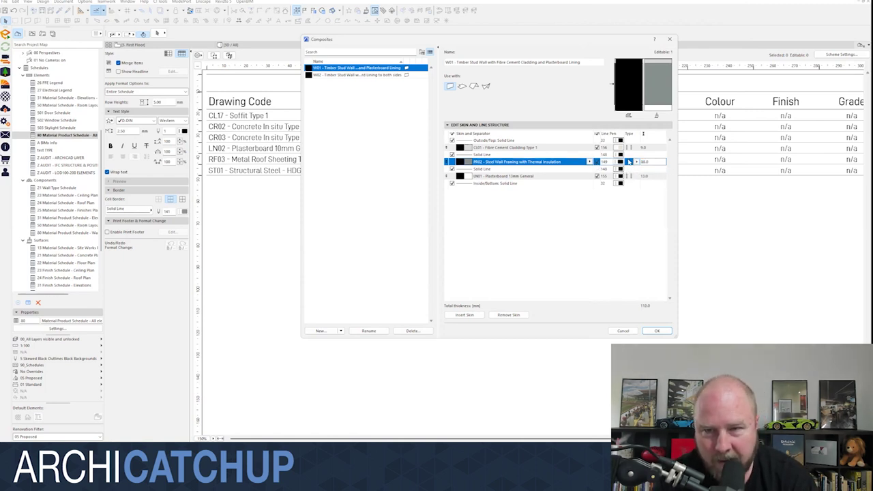
pyautogui.click(619, 161)
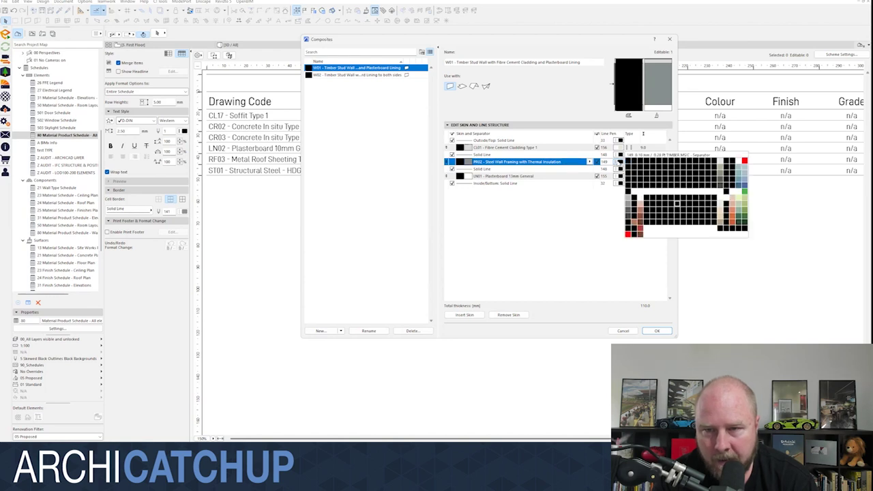
pyautogui.click(672, 204)
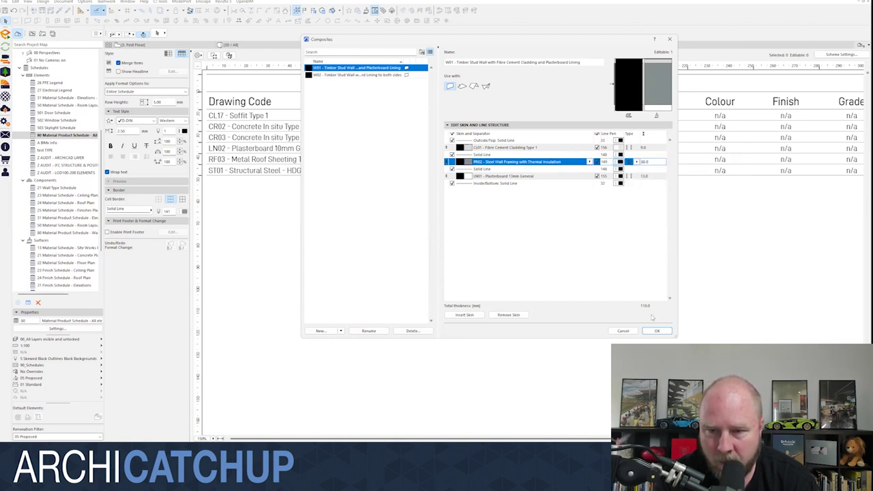
pyautogui.click(657, 331)
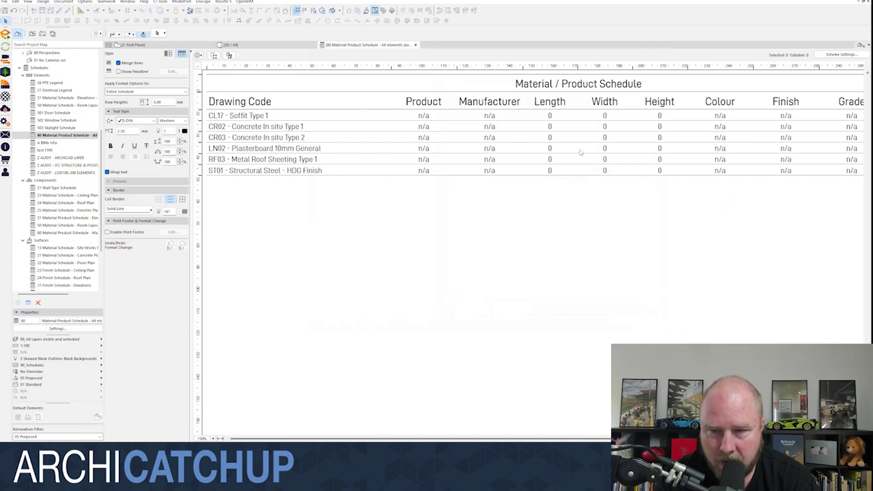
# Step: Open the First Floor plan and switch its pen set to 2 Skewed Black Outlines Coloured Fills
pyautogui.click(133, 44)
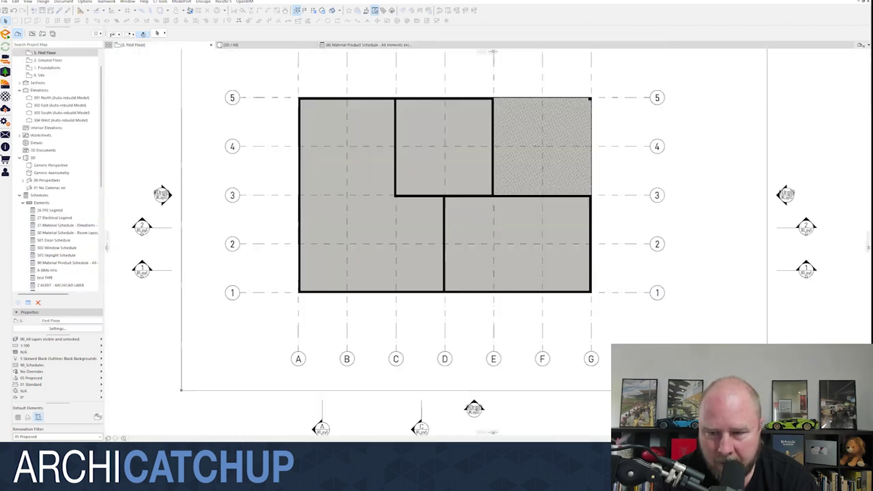
pyautogui.click(576, 438)
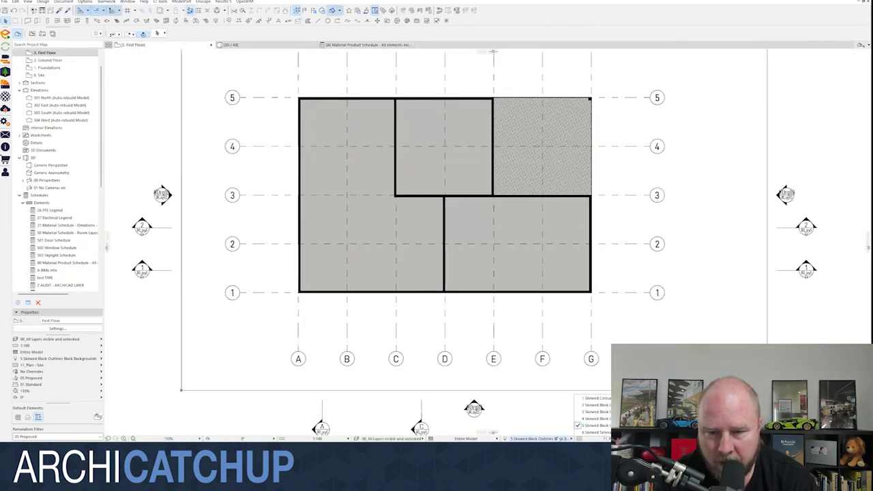
pyautogui.click(598, 412)
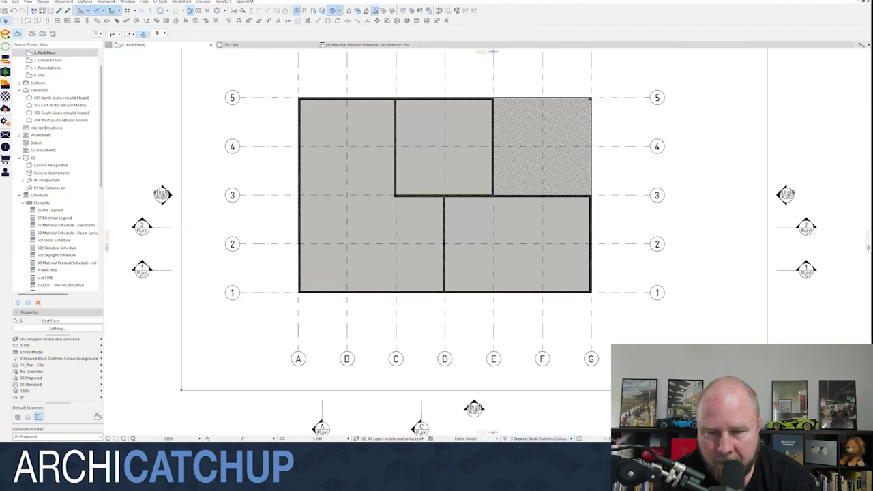
pyautogui.click(568, 438)
pyautogui.click(593, 405)
# Step: Examine the fill colours and insulation patterns where the external steel-framed wall meets the internal timber-framed wall on the plan
pyautogui.scroll(8, 454, 99)
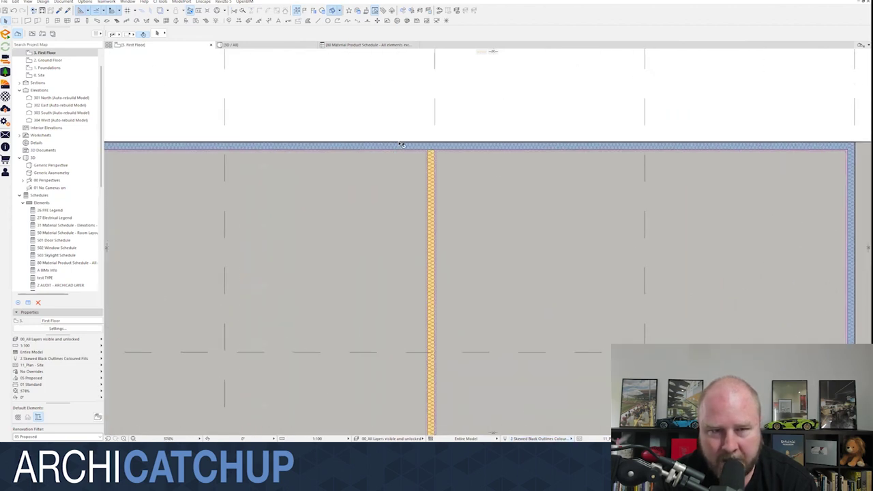
pyautogui.scroll(8, 402, 144)
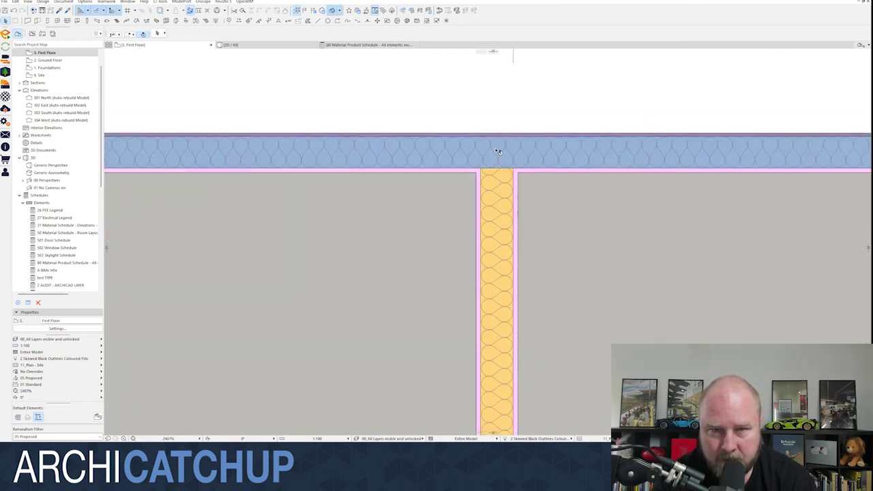
pyautogui.moveTo(490, 153)
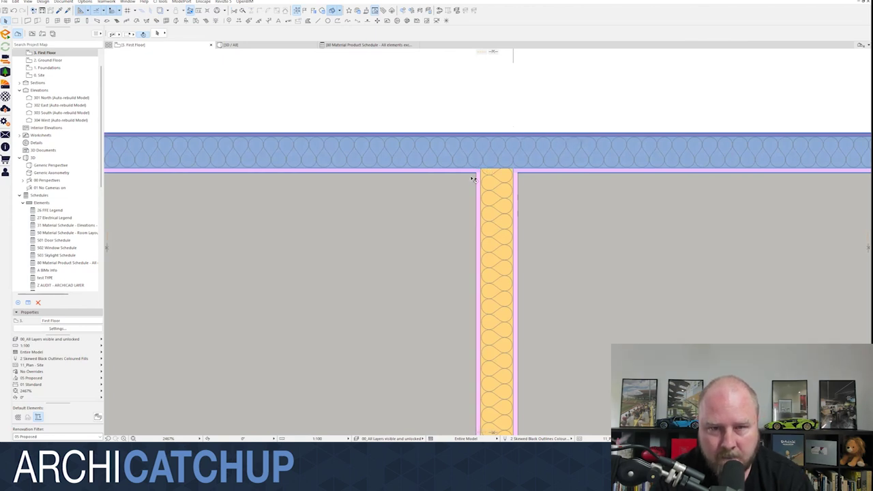
pyautogui.scroll(2, 474, 175)
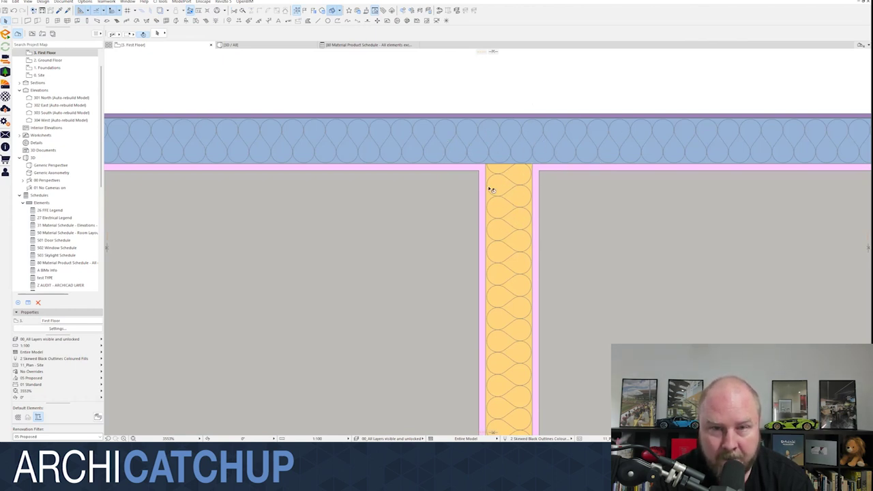
pyautogui.scroll(-3, 488, 189)
pyautogui.scroll(-3, 488, 189)
pyautogui.scroll(-1, 493, 156)
pyautogui.hscroll(3, 386, 166)
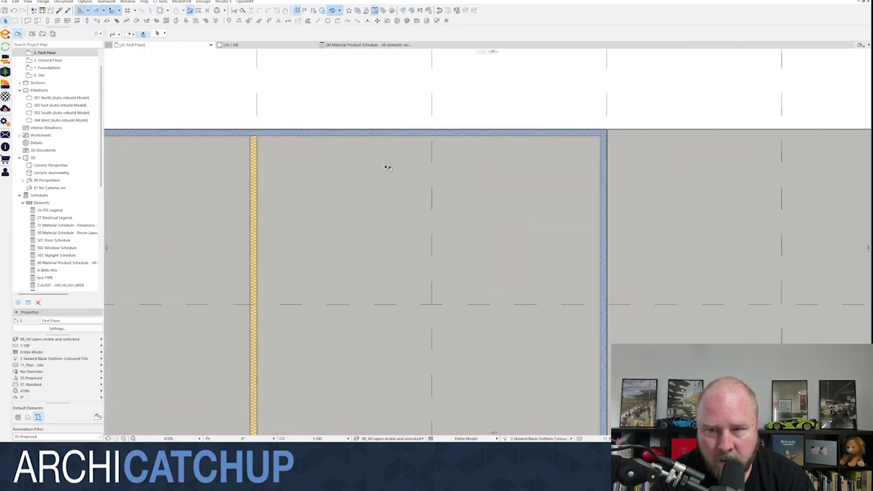
pyautogui.moveTo(508, 174); pyautogui.dragTo(462, 186, button='middle')
pyautogui.scroll(-10, 461, 187)
pyautogui.scroll(2, 463, 190)
# Step: Open Section C-C from its marker on the plan and examine how the slabs and framed walls are coloured
pyautogui.click(442, 127)
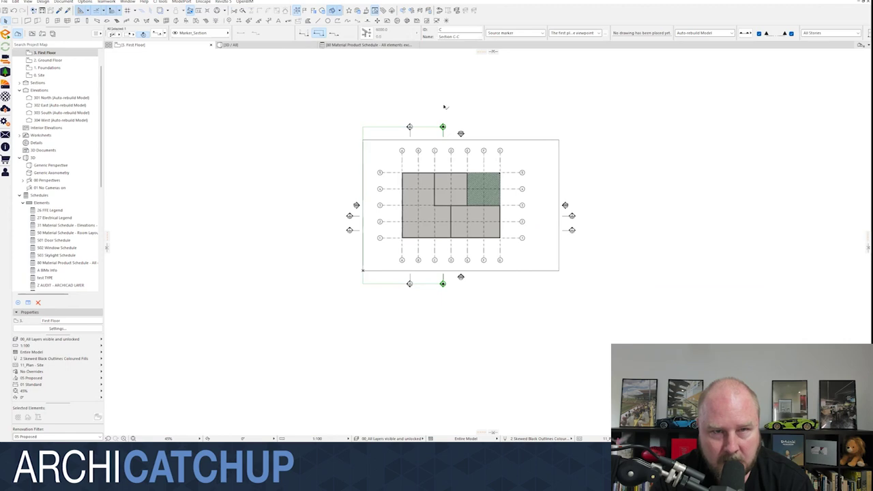
pyautogui.scroll(3, 444, 108)
pyautogui.rightClick(443, 102)
pyautogui.click(461, 134)
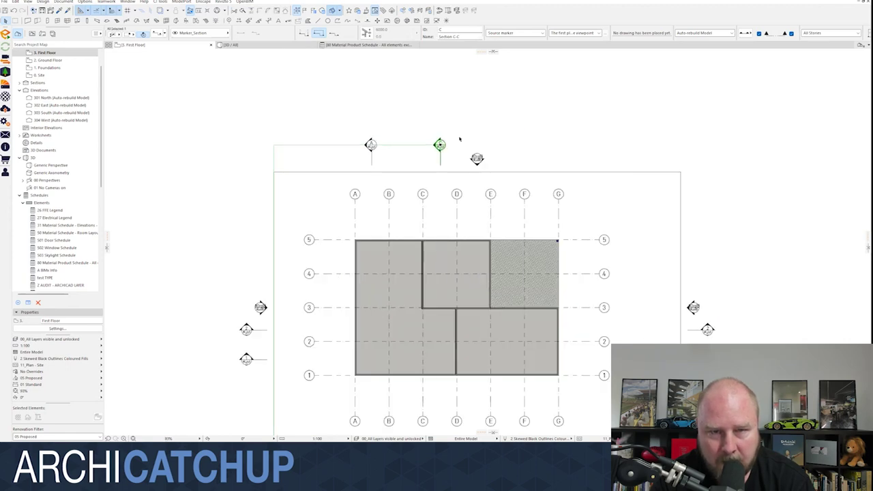
pyautogui.scroll(5, 596, 216)
pyautogui.scroll(5, 591, 235)
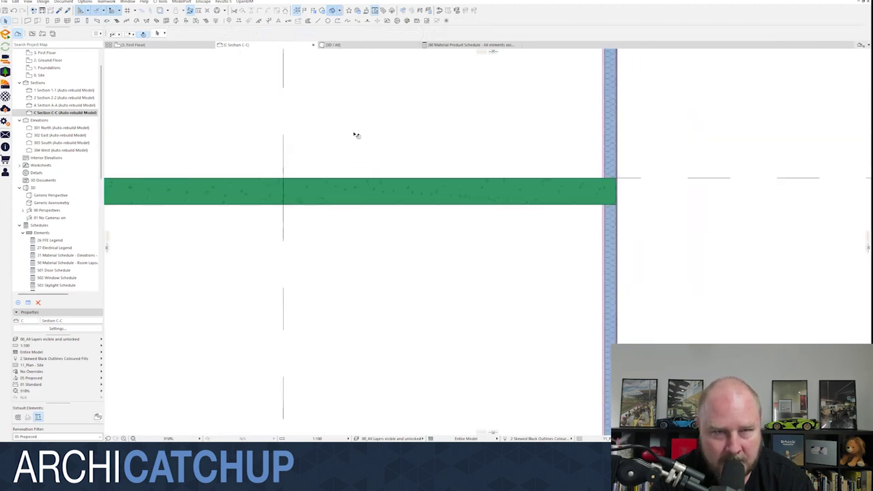
pyautogui.scroll(-3, 354, 134)
pyautogui.scroll(1, 395, 140)
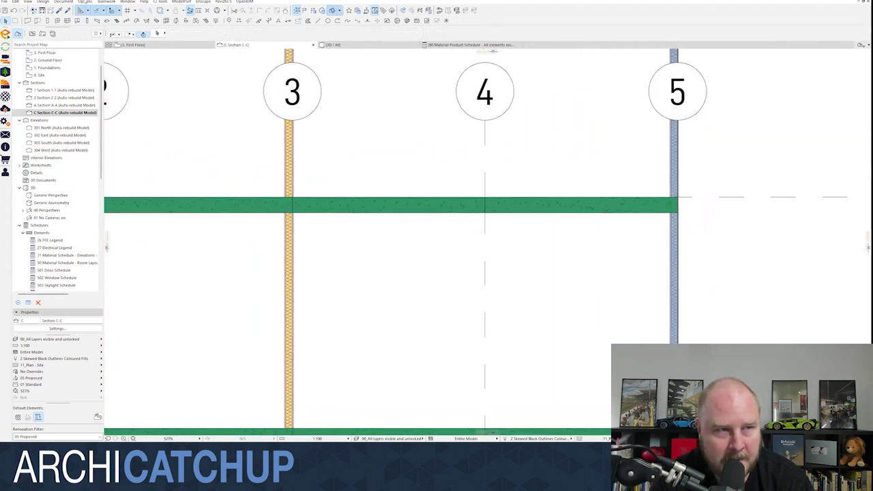
# Step: Set the pen of the PR02 - Steel Wall Framing with Thermal Insulation skin in composite W01 to 48 and apply it
pyautogui.click(85, 1)
pyautogui.moveTo(109, 10)
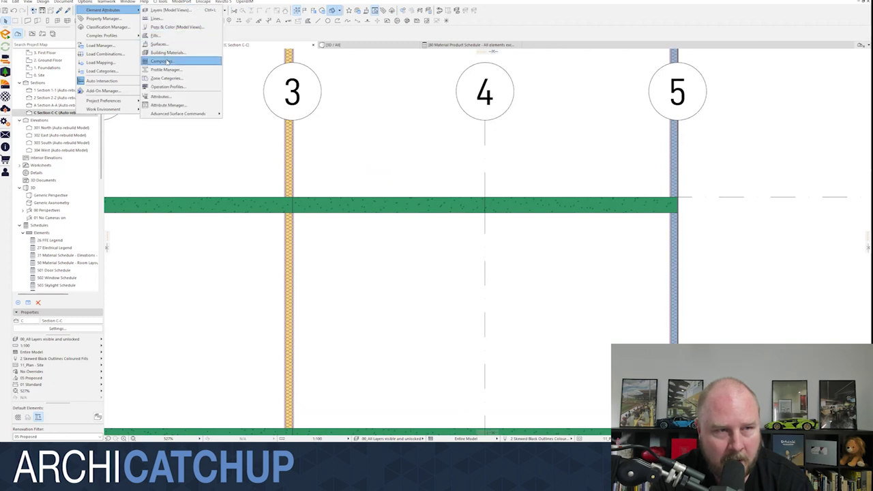
pyautogui.click(165, 61)
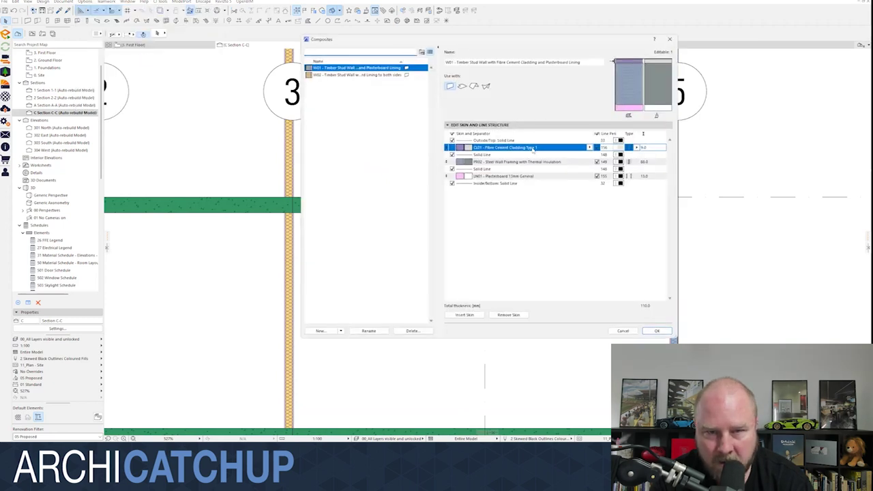
pyautogui.click(377, 75)
pyautogui.click(377, 68)
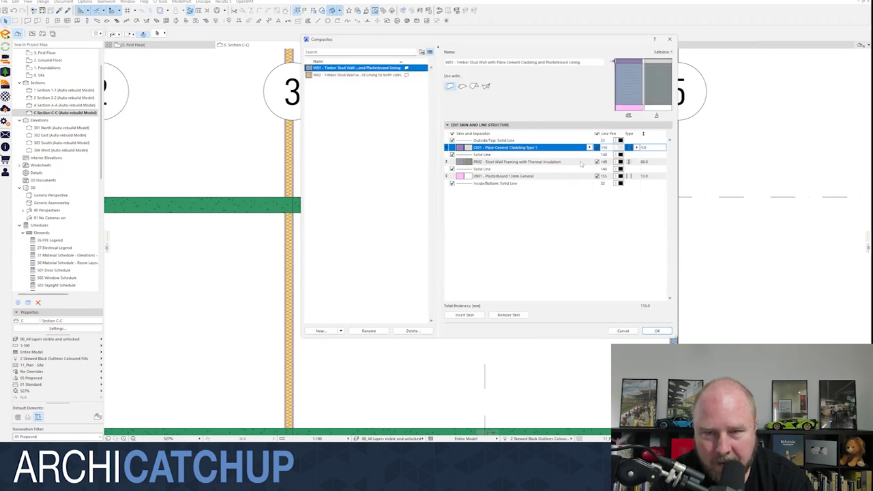
pyautogui.click(619, 163)
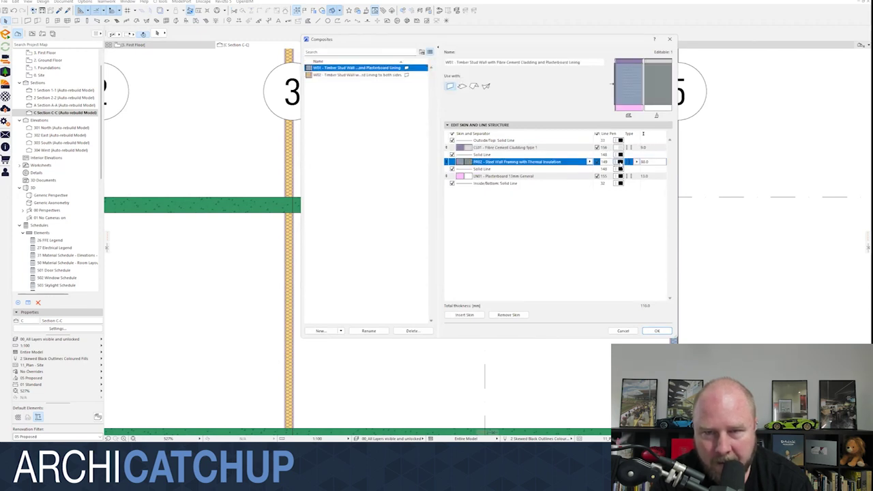
pyautogui.click(619, 162)
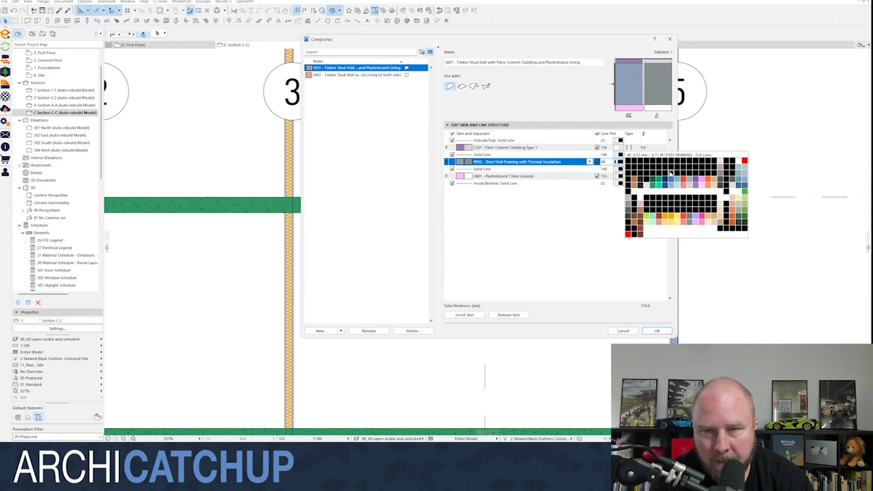
pyautogui.click(671, 175)
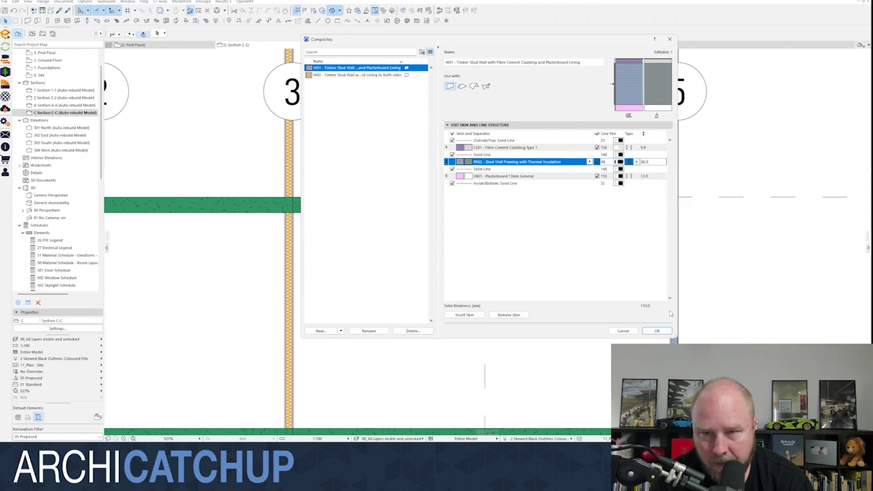
pyautogui.click(658, 331)
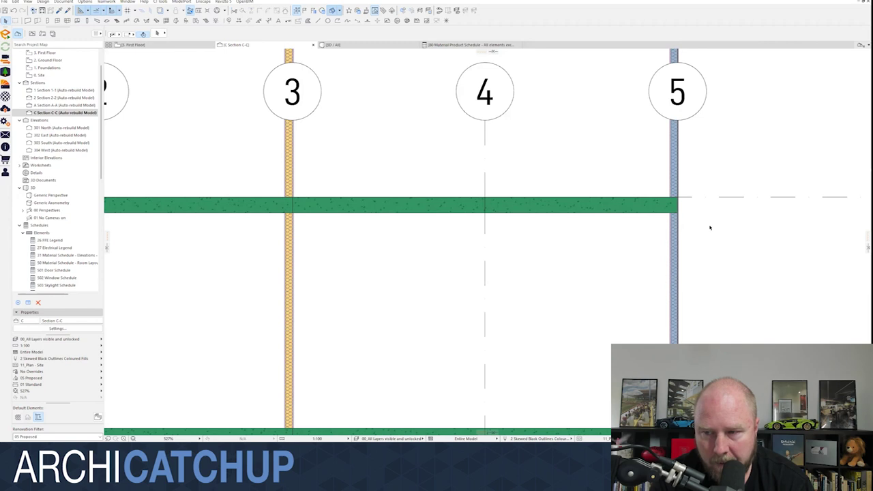
pyautogui.scroll(-3, 721, 239)
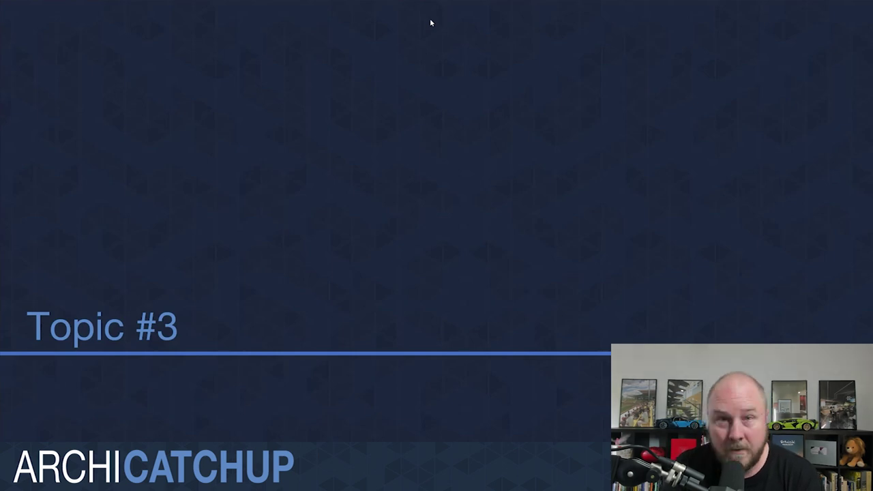
pyautogui.press('Right')
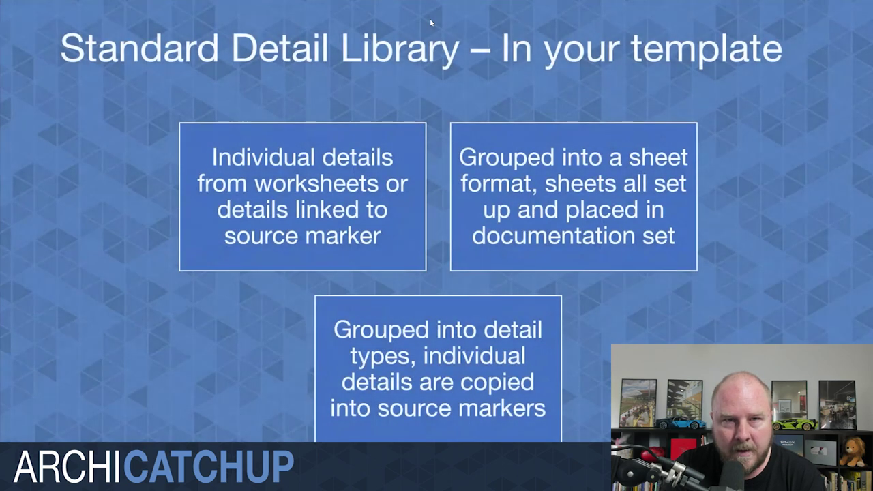